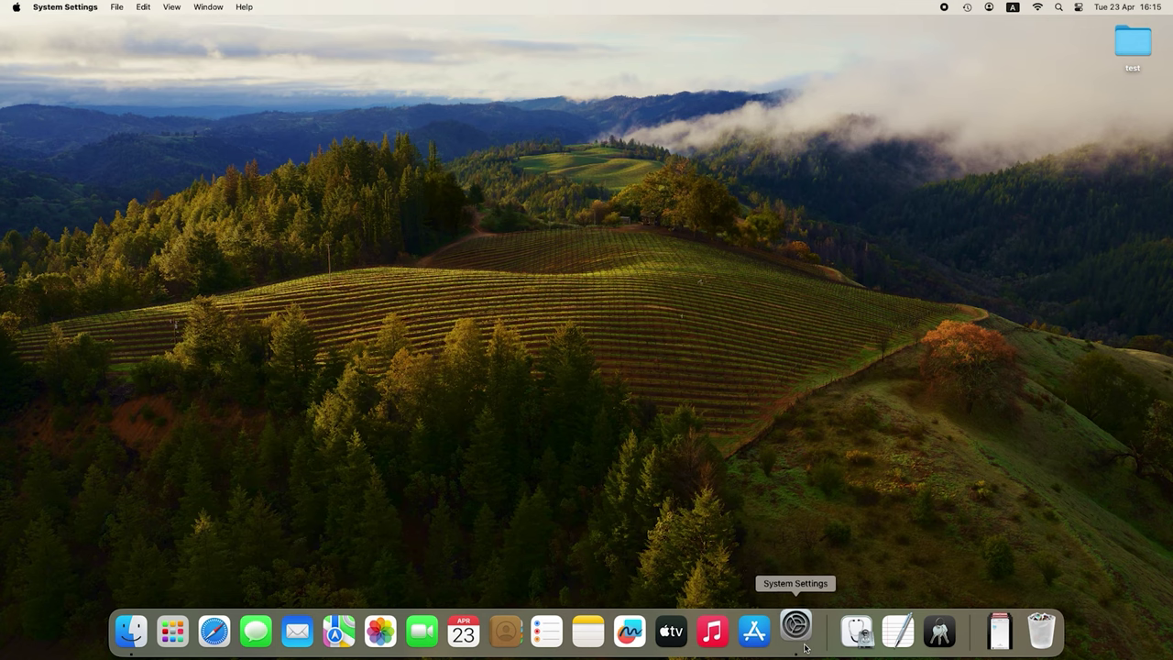
- Open the App Shortcuts section of the keyboard shortcut settings in System Settings
{"action": "scroll", "coordinate": [775, 588], "scroll_direction": "down", "scroll_amount": 3}
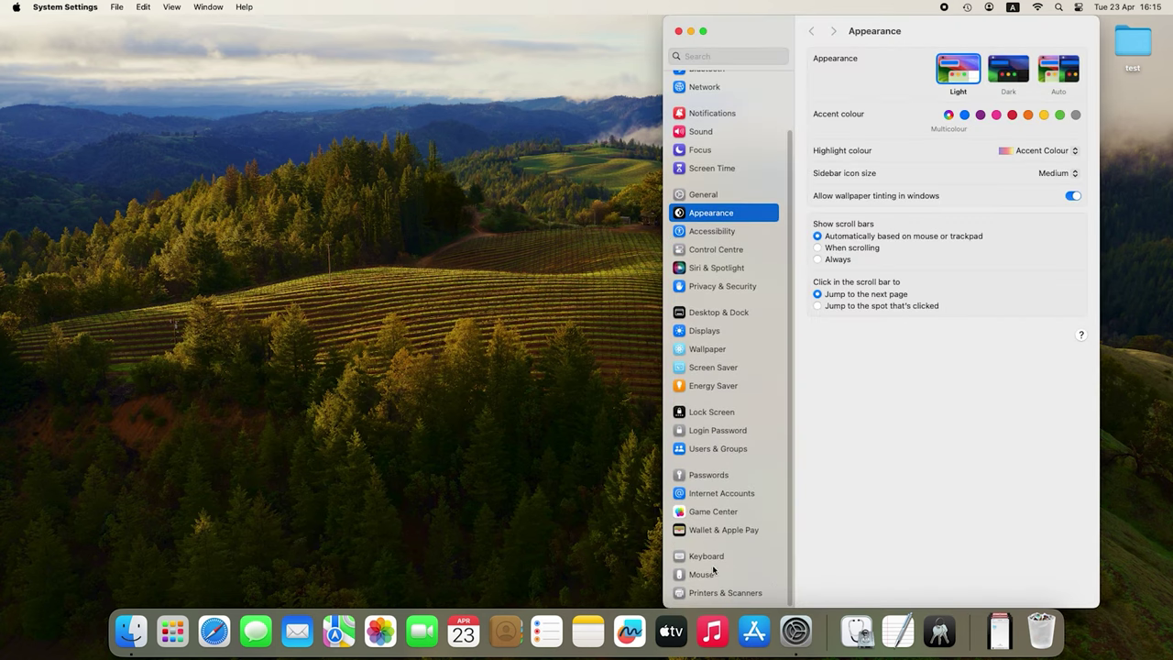
{"action": "left_click", "coordinate": [715, 558]}
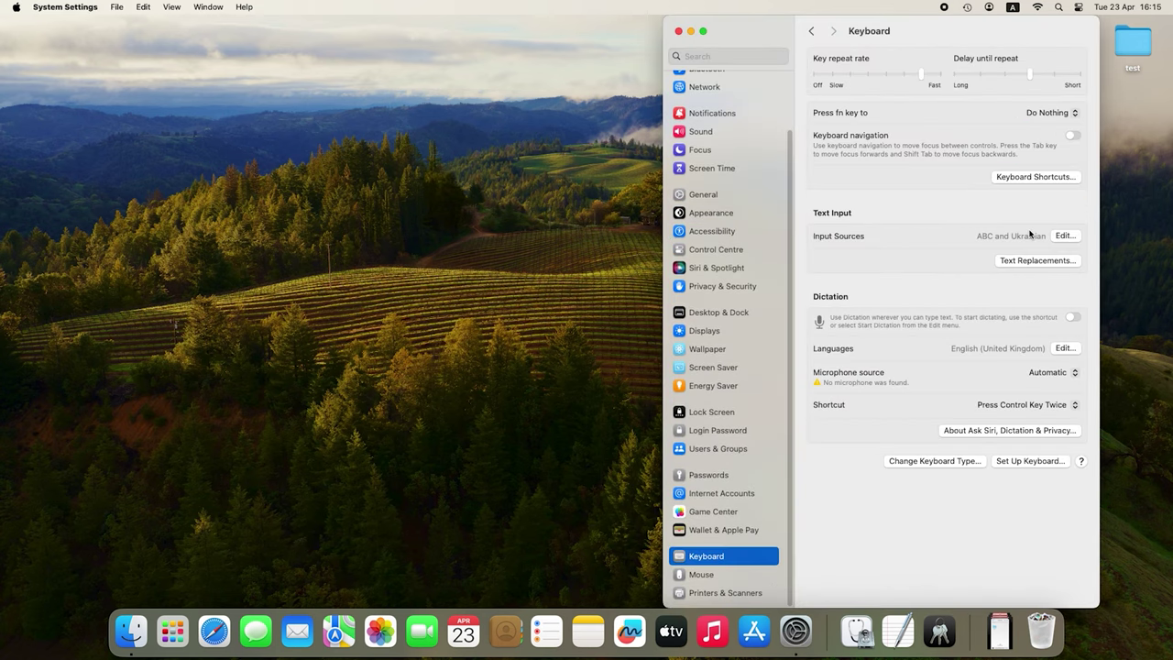
{"action": "left_click", "coordinate": [1042, 178]}
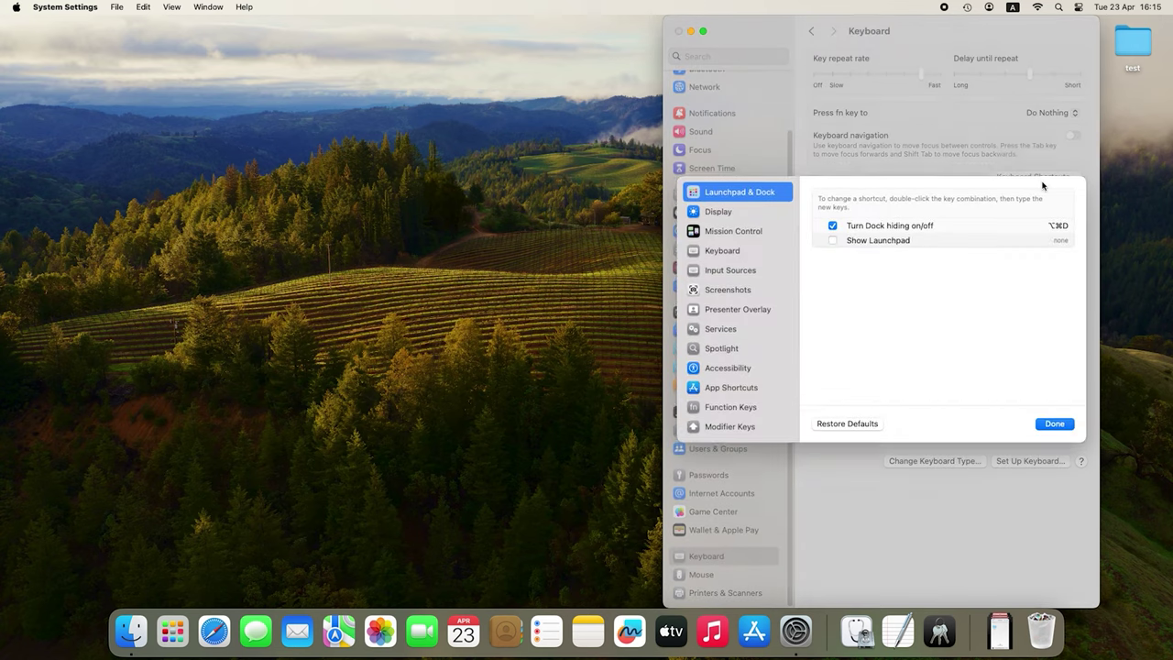
{"action": "left_click", "coordinate": [732, 398]}
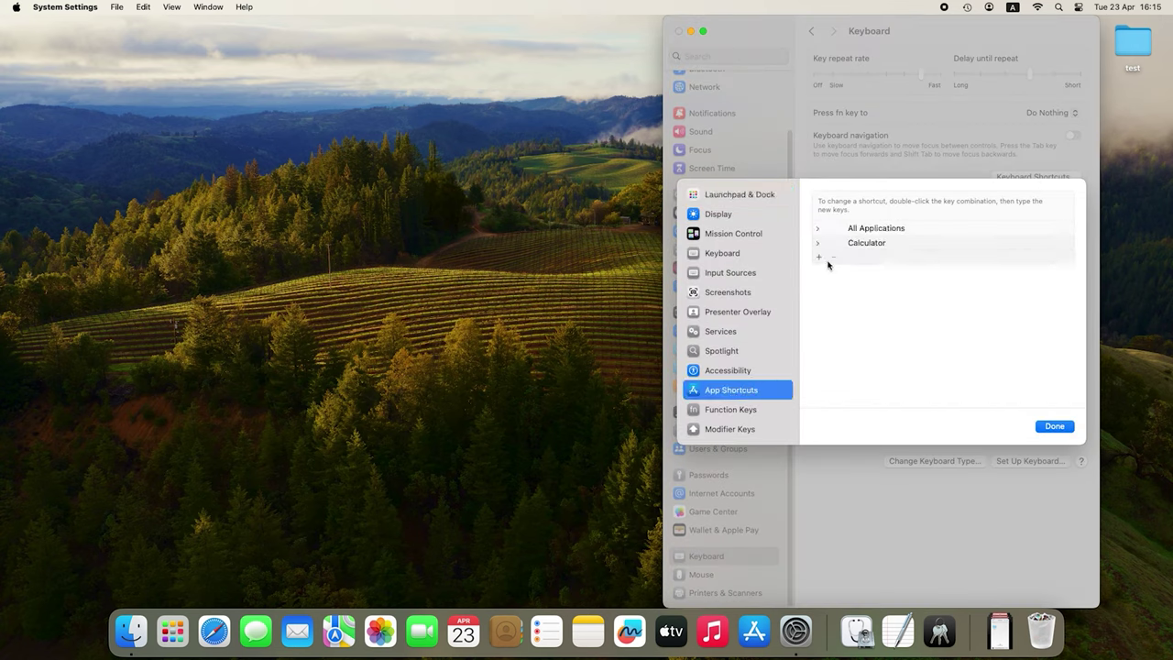
- Add an app shortcut for Clock with the menu title "clock" and the shortcut Option-Command-C, and expand the Clock entry
{"action": "left_click", "coordinate": [819, 260]}
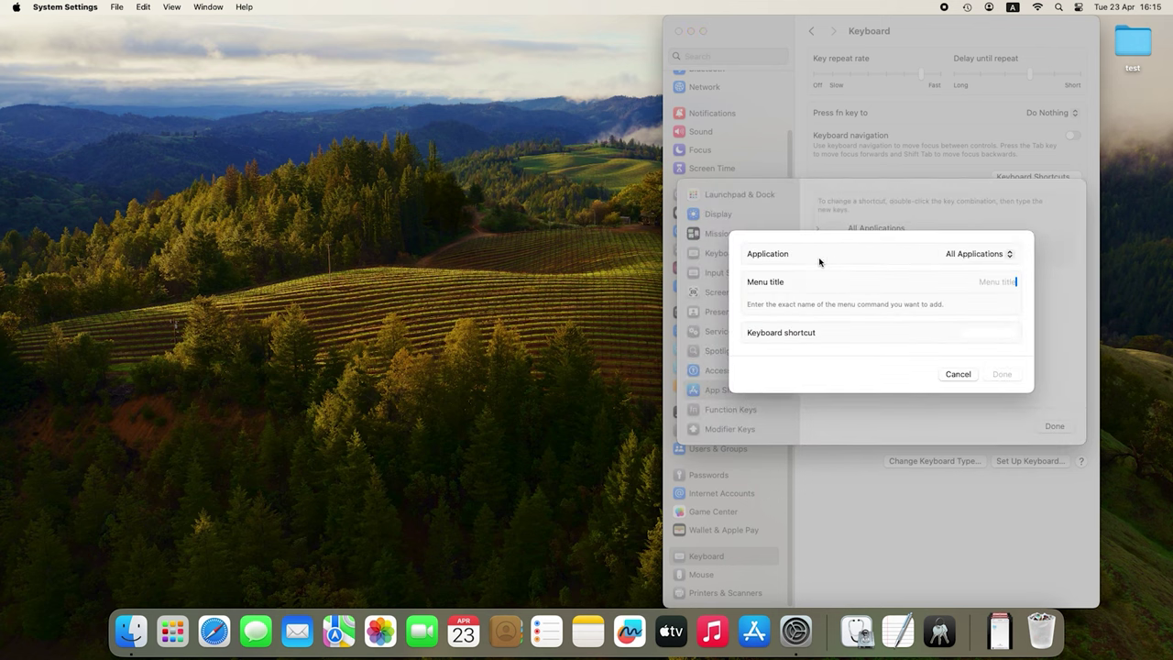
{"action": "left_click", "coordinate": [993, 261]}
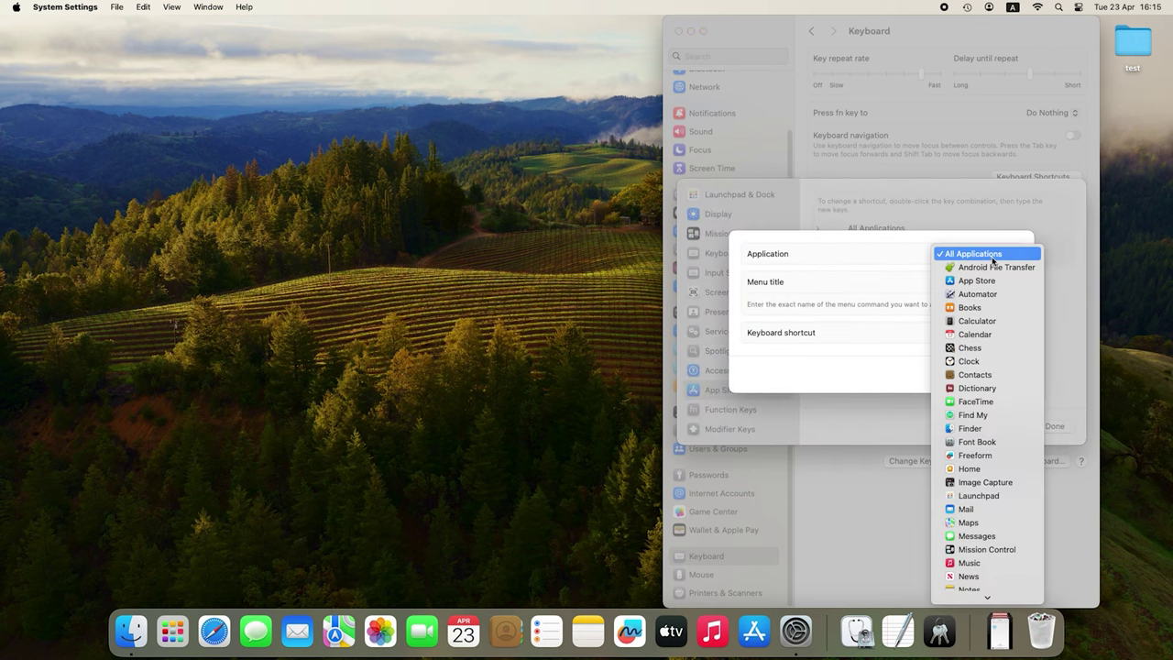
{"action": "left_click", "coordinate": [987, 362]}
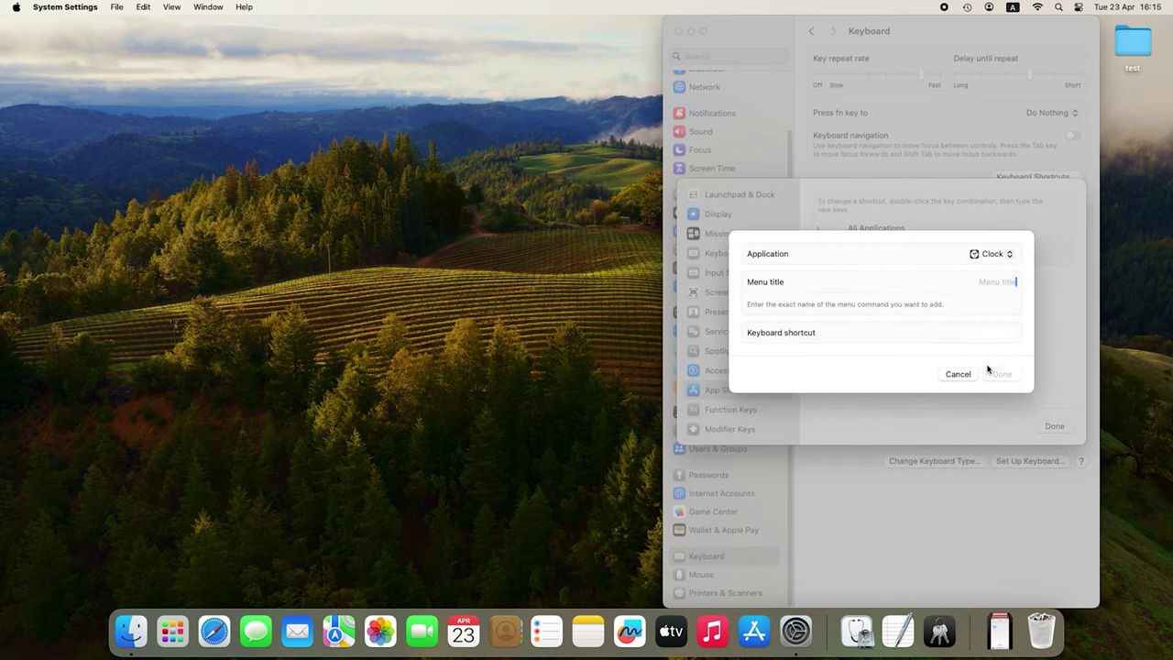
{"action": "type", "text": "clock"}
{"action": "key", "text": "alt+super+c"}
{"action": "left_click", "coordinate": [1002, 374]}
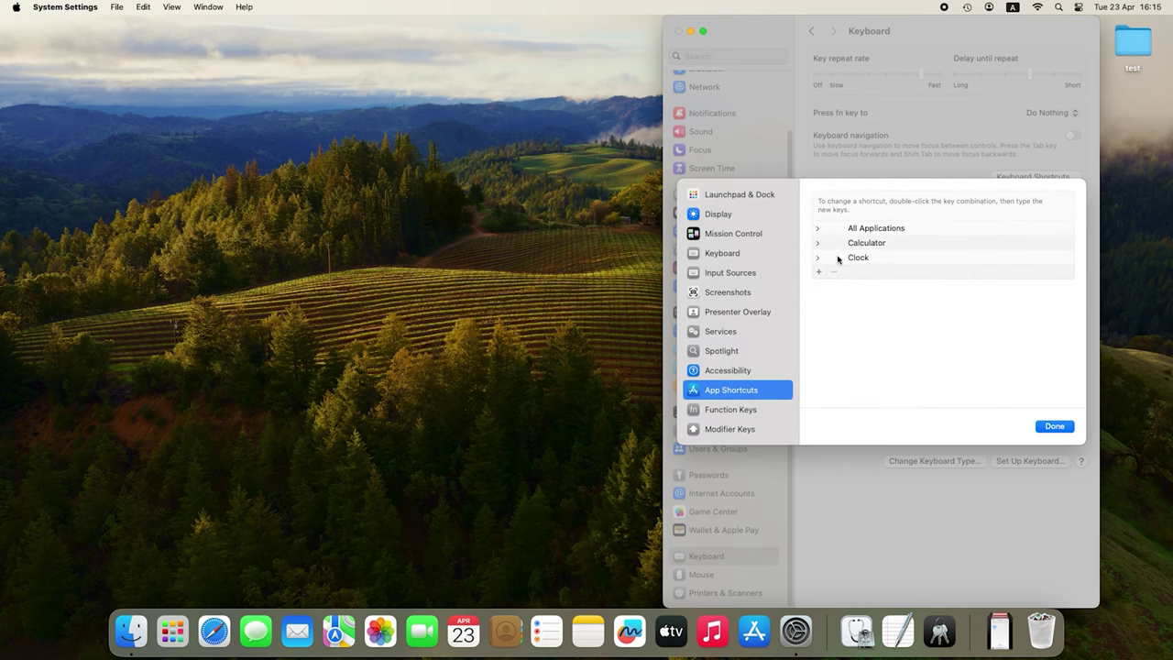
{"action": "left_click", "coordinate": [817, 259]}
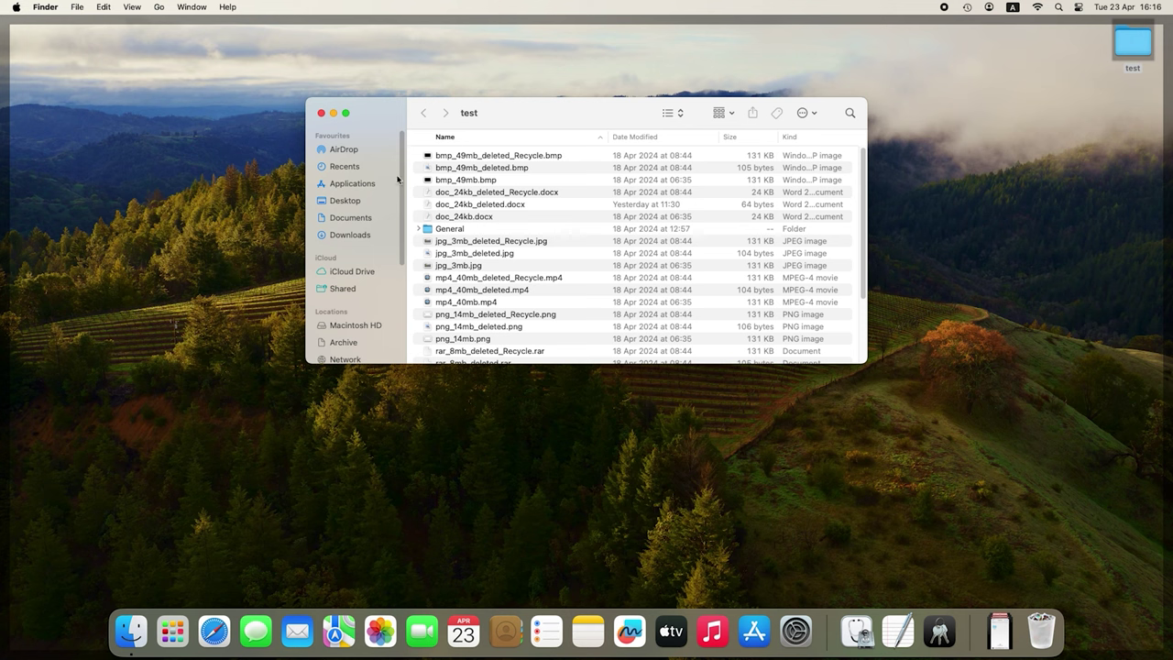
- Select the items from bmp_49mb_deleted_Recycle.bmp through rar_8mb_deleted_Recycle.rar in the test folder and start a batch rename
{"action": "left_click", "coordinate": [446, 160]}
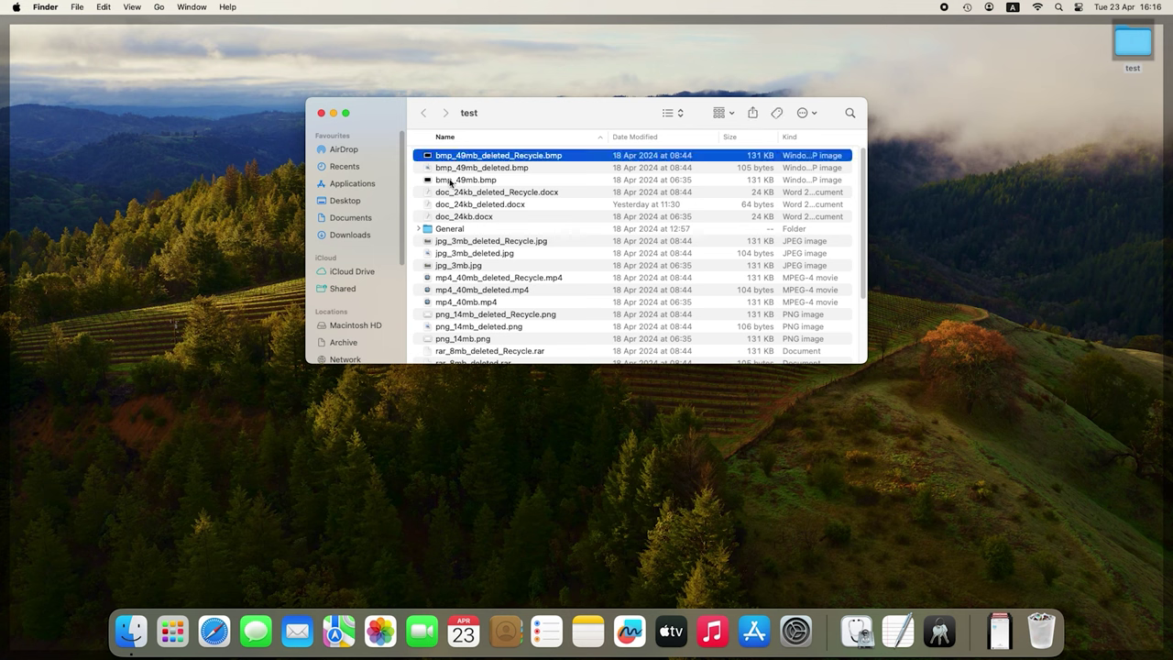
{"action": "left_click", "coordinate": [462, 352], "text": "shift"}
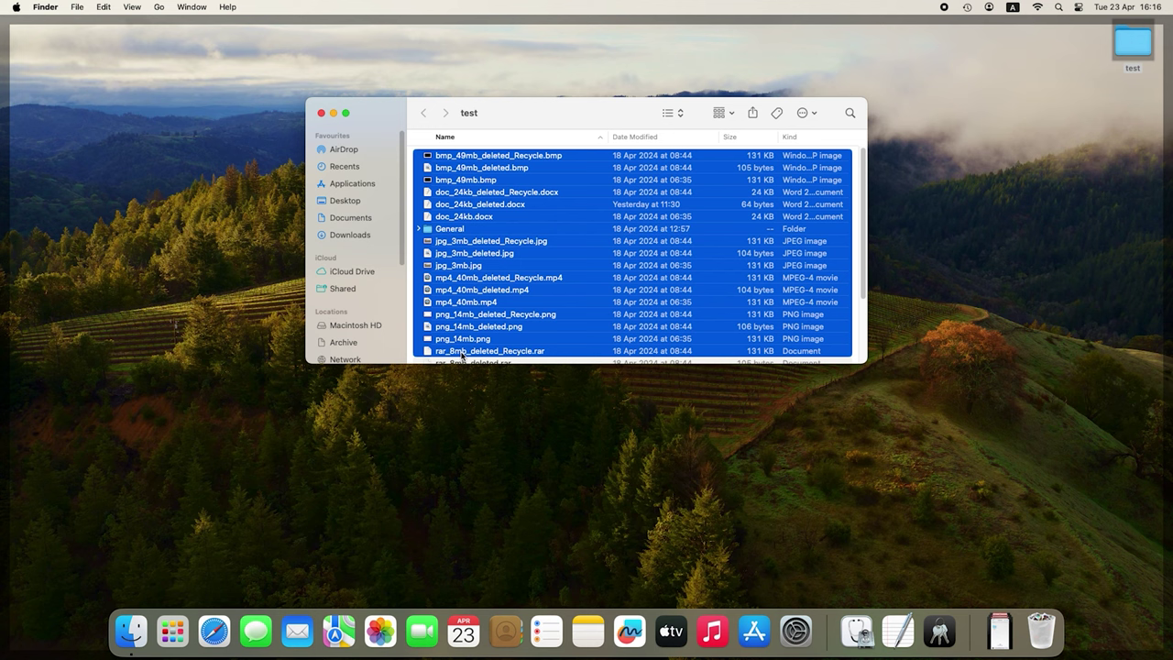
{"action": "right_click", "coordinate": [489, 316]}
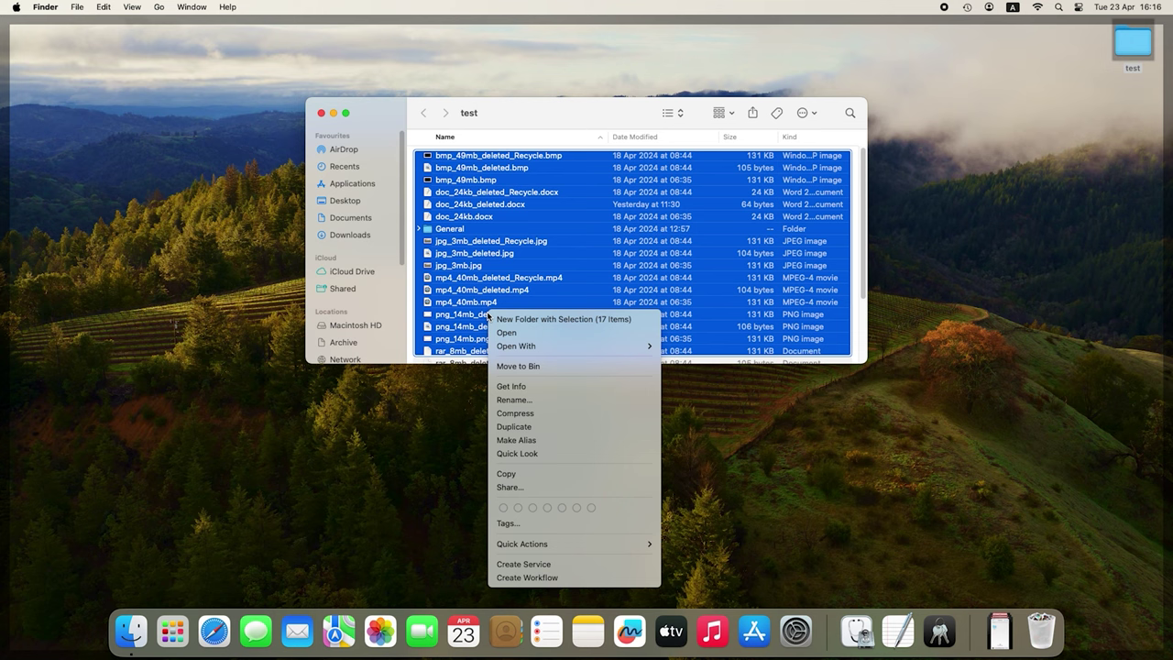
{"action": "left_click", "coordinate": [524, 400]}
- Examine the Replace Text and Add Text rename modes, including the placement choices for added text
{"action": "left_click", "coordinate": [500, 211]}
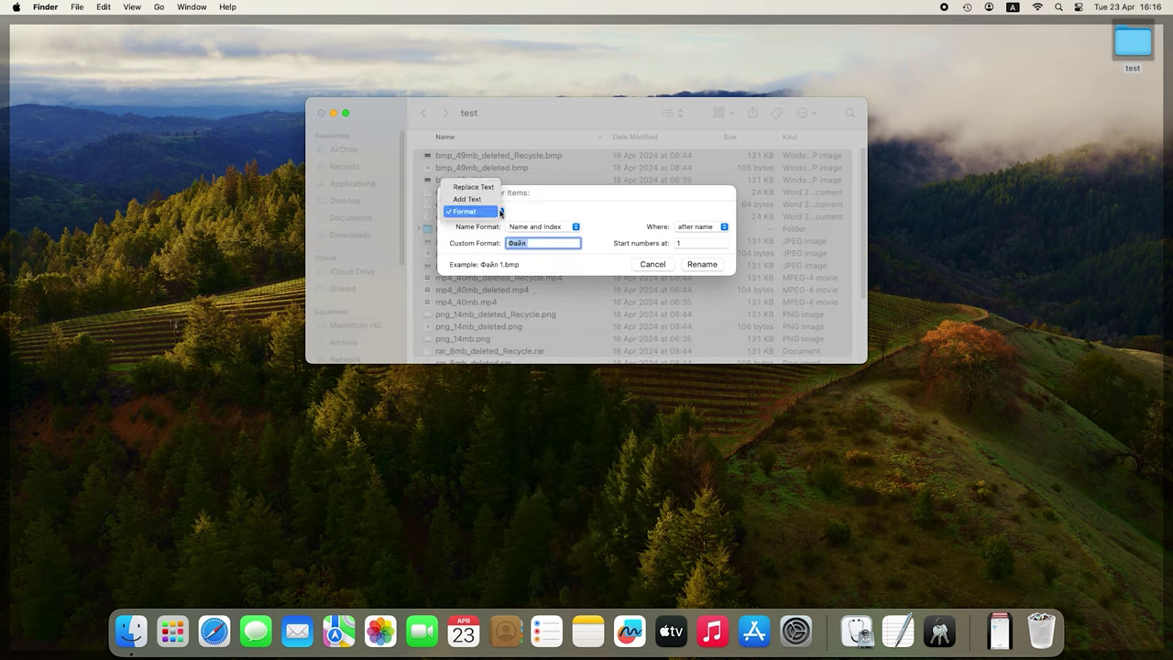
{"action": "left_click", "coordinate": [492, 192]}
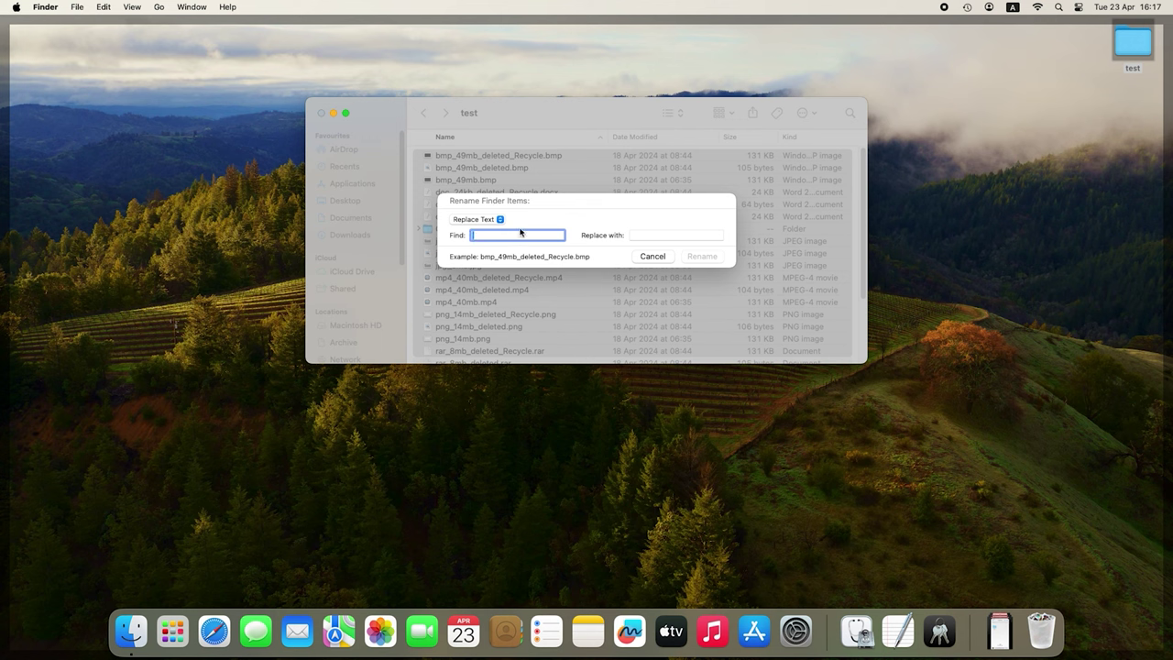
{"action": "left_click", "coordinate": [500, 220]}
{"action": "left_click", "coordinate": [485, 233]}
{"action": "left_click", "coordinate": [720, 228]}
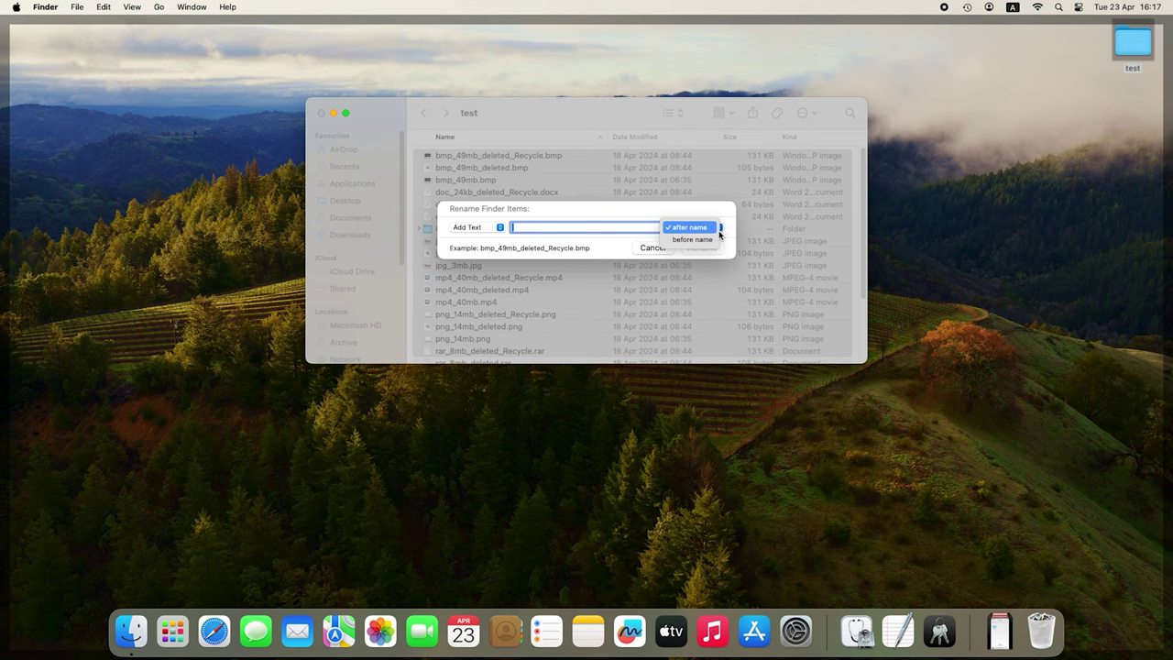
{"action": "left_click", "coordinate": [693, 228]}
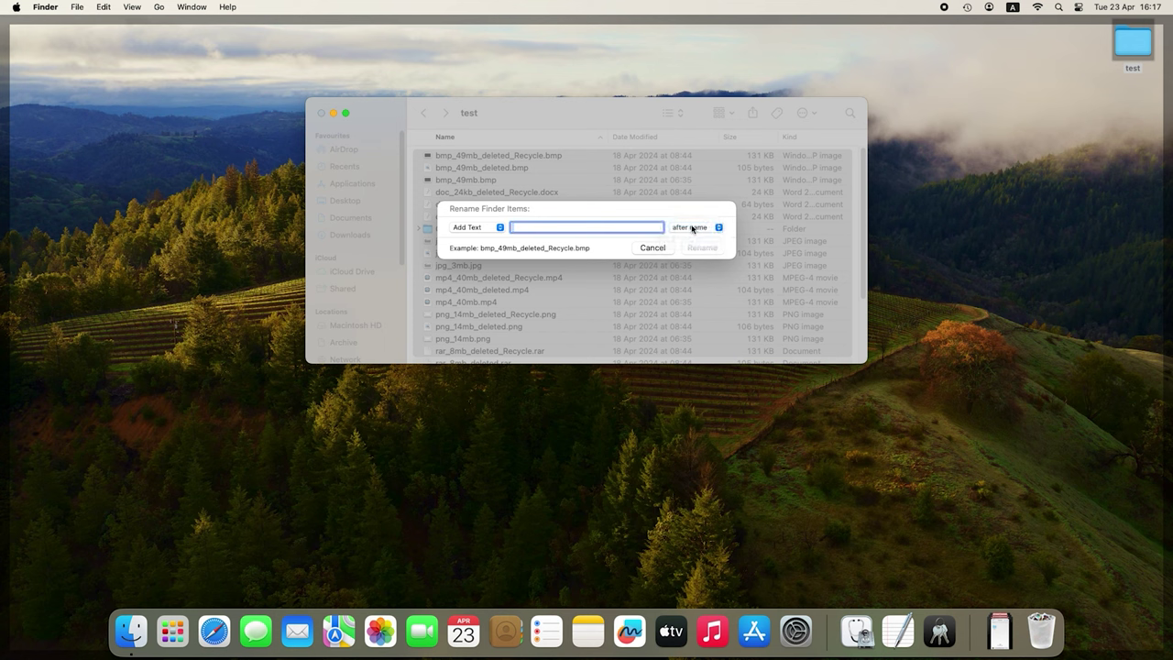
- Rename the selected items using Format mode with Name and Index, custom format "file", and numbers after the name starting at 1
{"action": "left_click", "coordinate": [500, 228]}
{"action": "left_click", "coordinate": [479, 241]}
{"action": "type", "text": "file"}
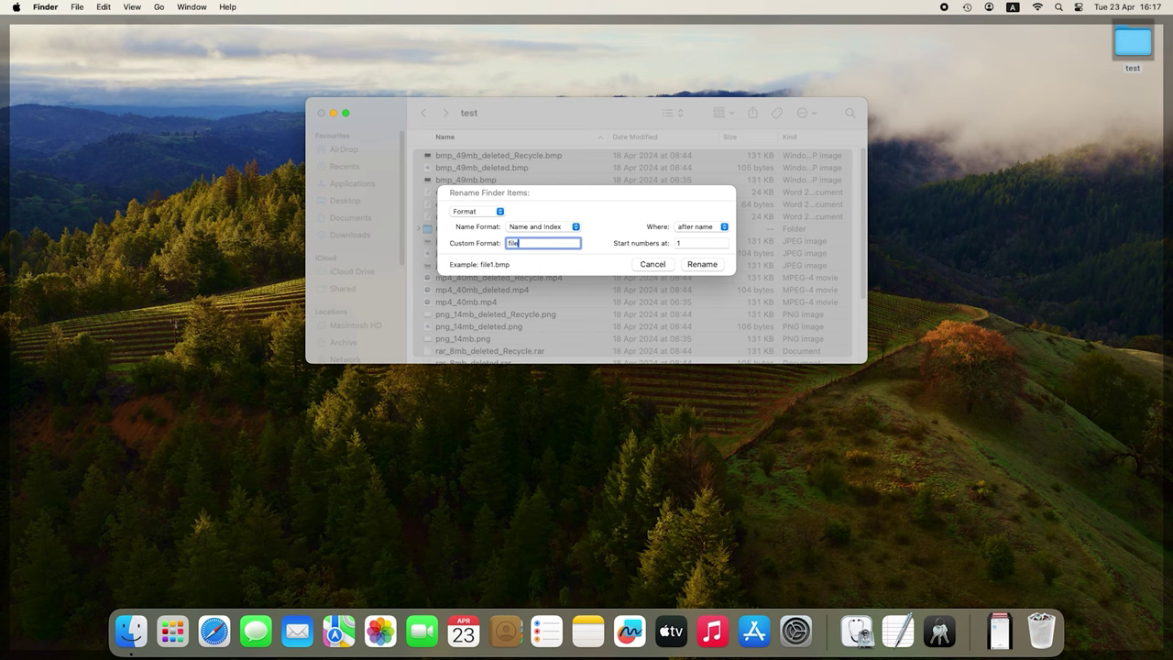
{"action": "left_click", "coordinate": [701, 264]}
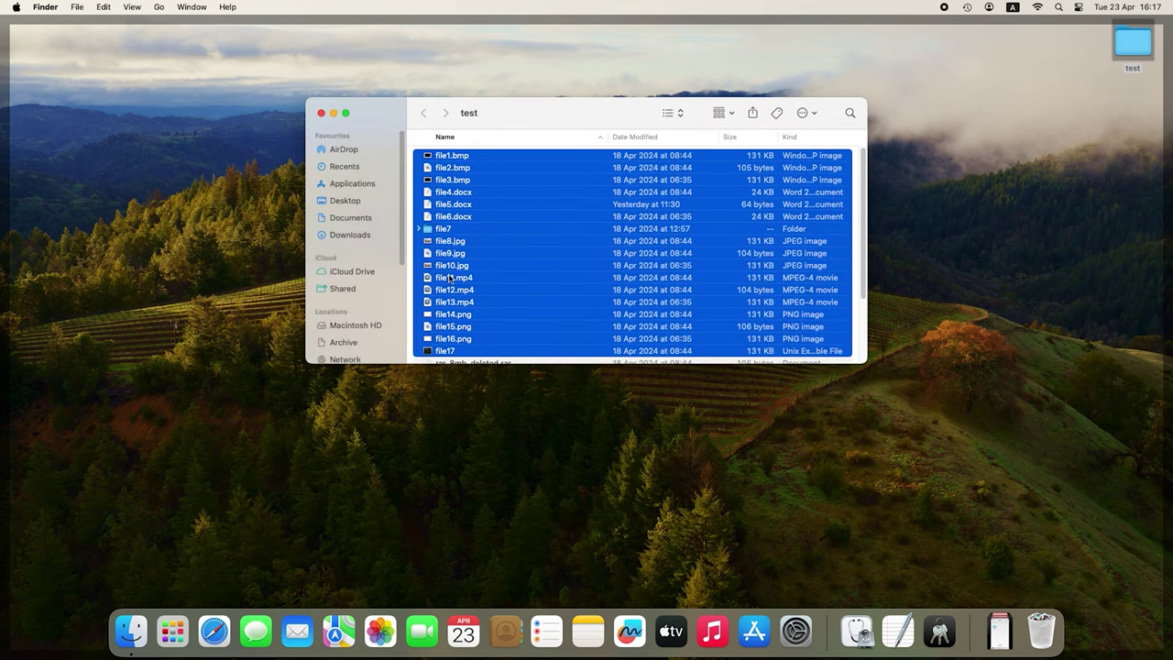
{"action": "scroll", "coordinate": [472, 276], "scroll_direction": "down", "scroll_amount": 1}
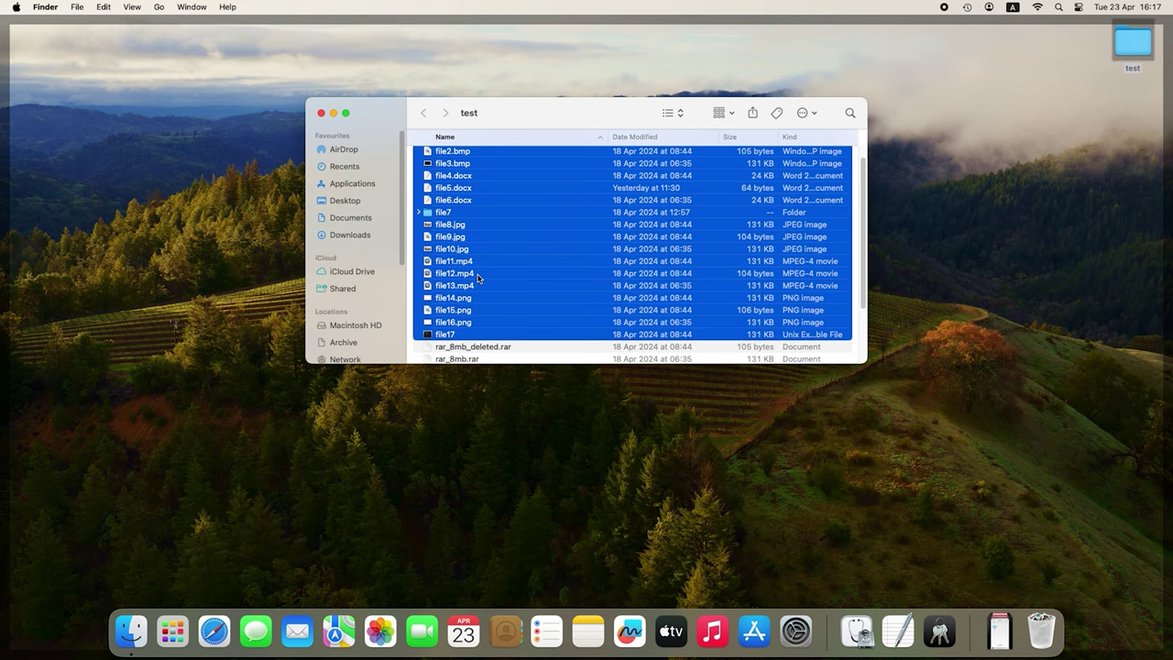
{"action": "scroll", "coordinate": [477, 278], "scroll_direction": "up", "scroll_amount": 1}
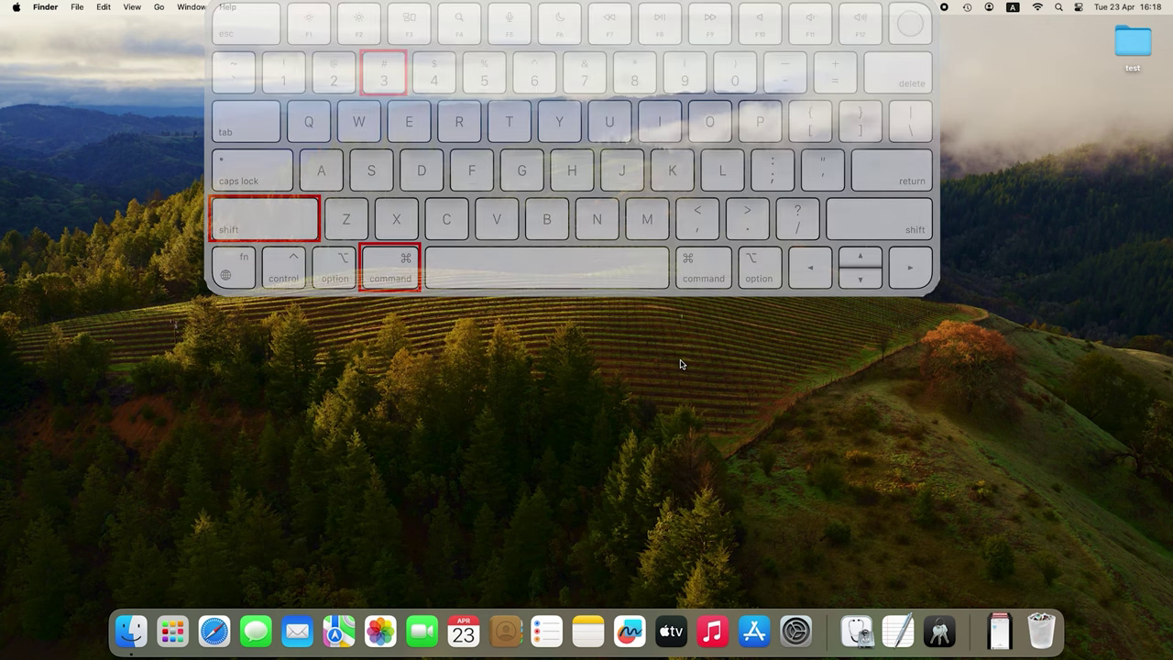
- Capture a screenshot of the entire screen, view its preview, and save it to the desktop
{"action": "key", "text": "super+shift+3"}
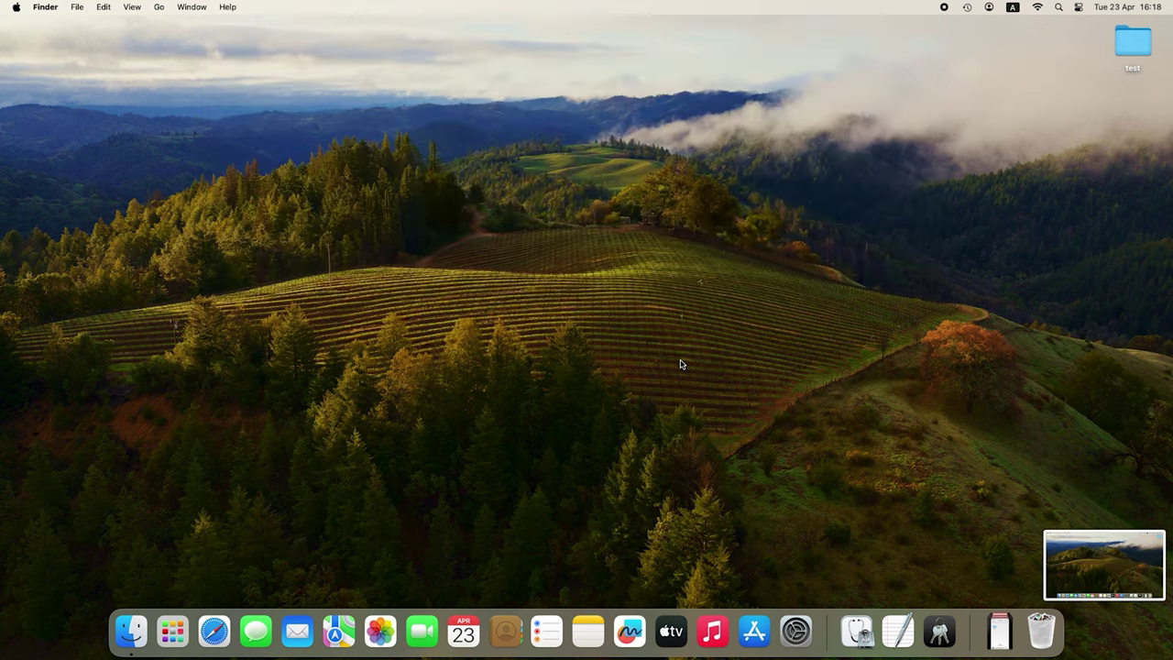
{"action": "left_click", "coordinate": [1129, 548]}
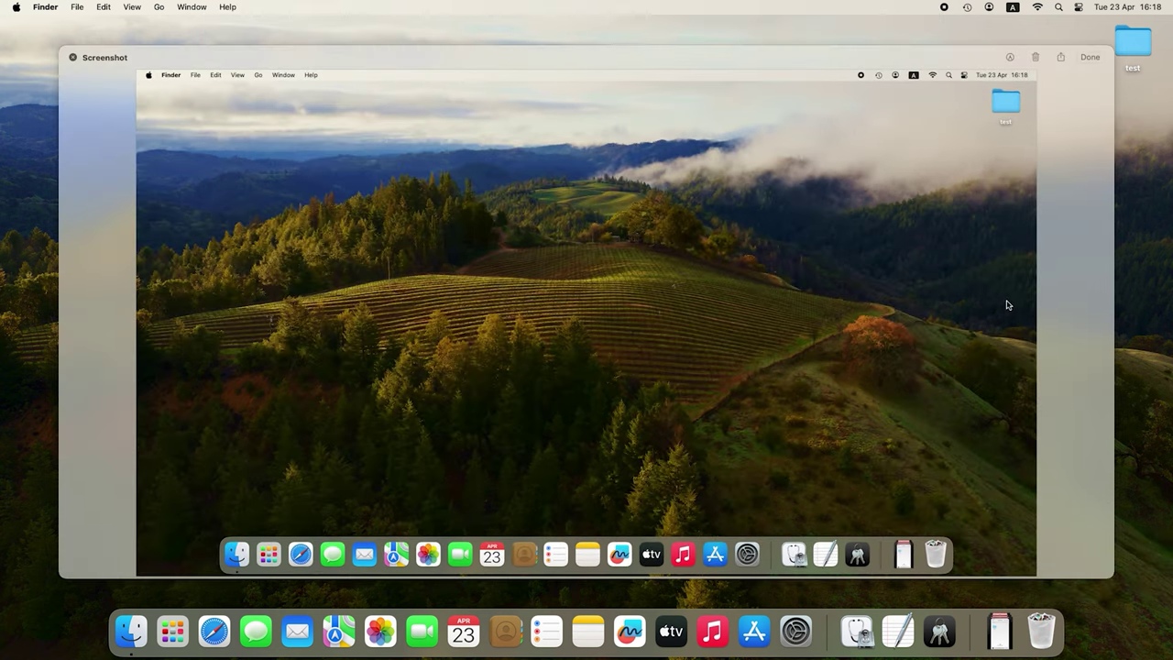
{"action": "left_click", "coordinate": [1090, 56]}
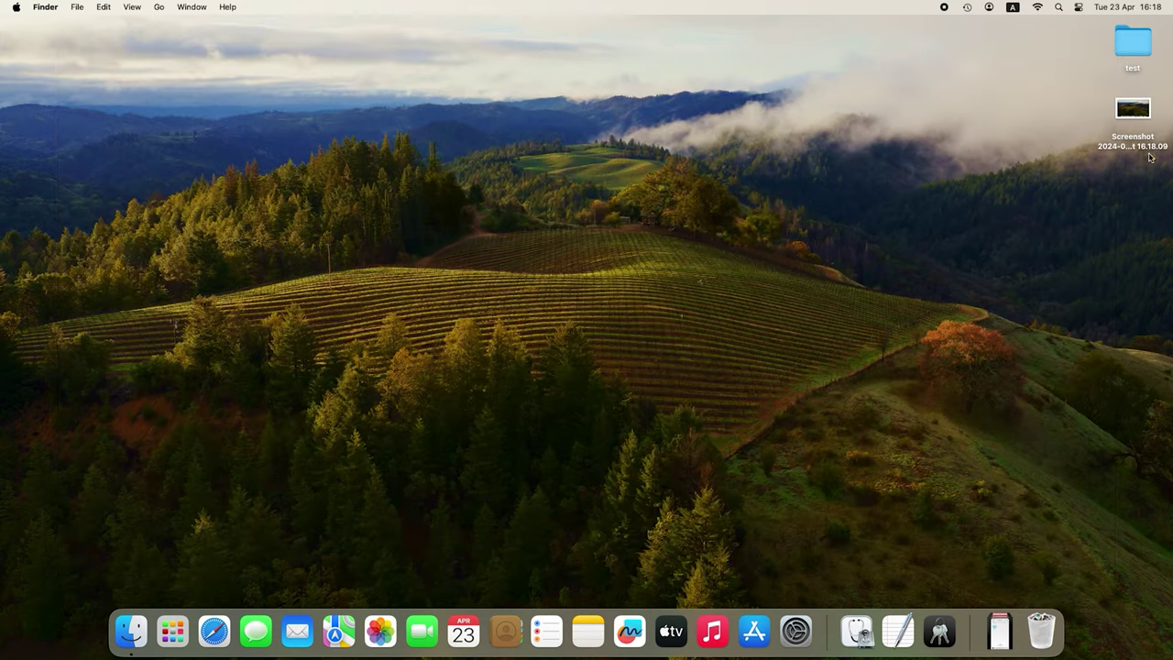
{"action": "left_click", "coordinate": [1146, 152]}
{"action": "left_click", "coordinate": [1107, 237]}
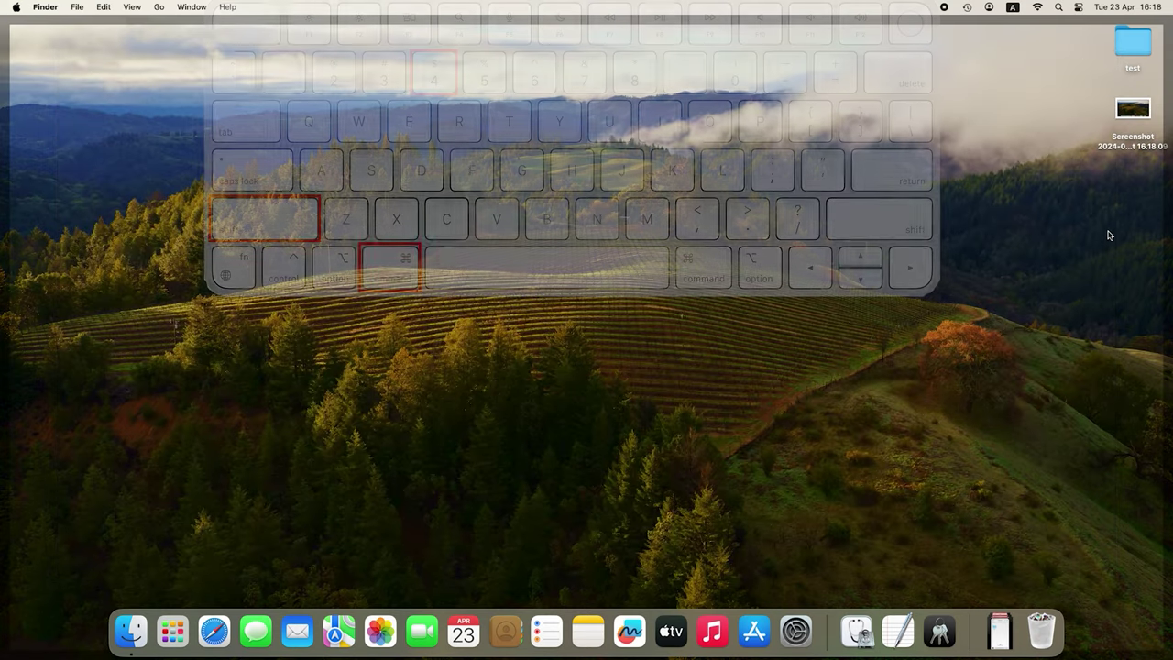
- Capture a screenshot of a rectangular area covering the clouds, the vineyard's edge and the orange tree
{"action": "key", "text": "shift+super+4"}
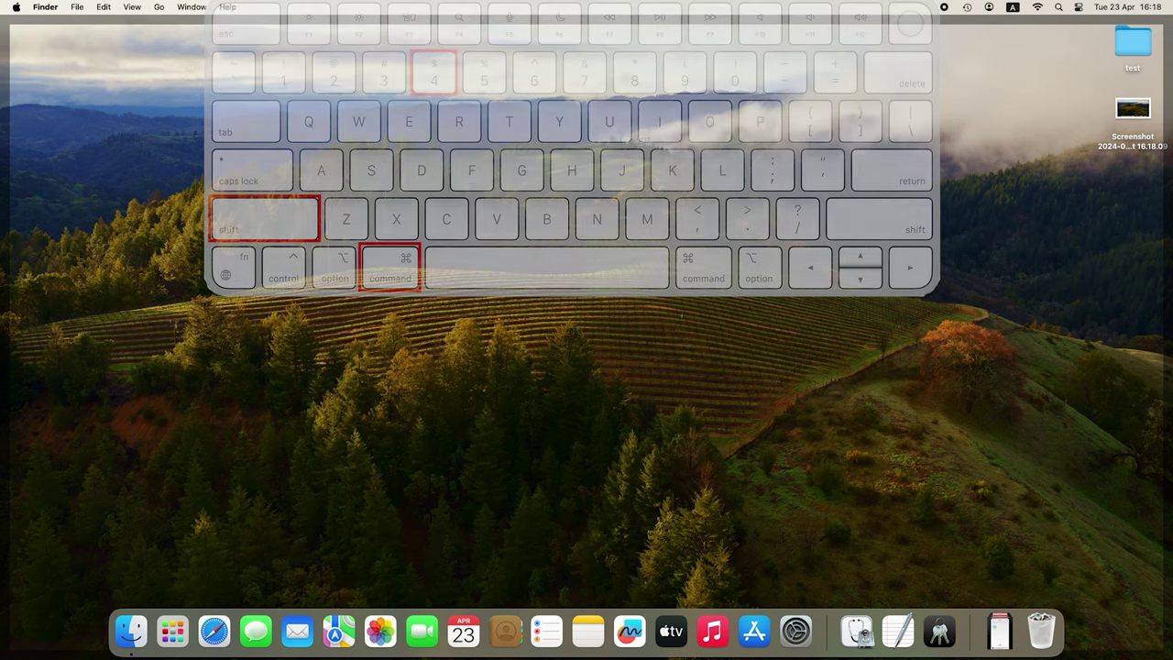
{"action": "left_click_drag", "start_coordinate": [614, 127], "coordinate": [1083, 406]}
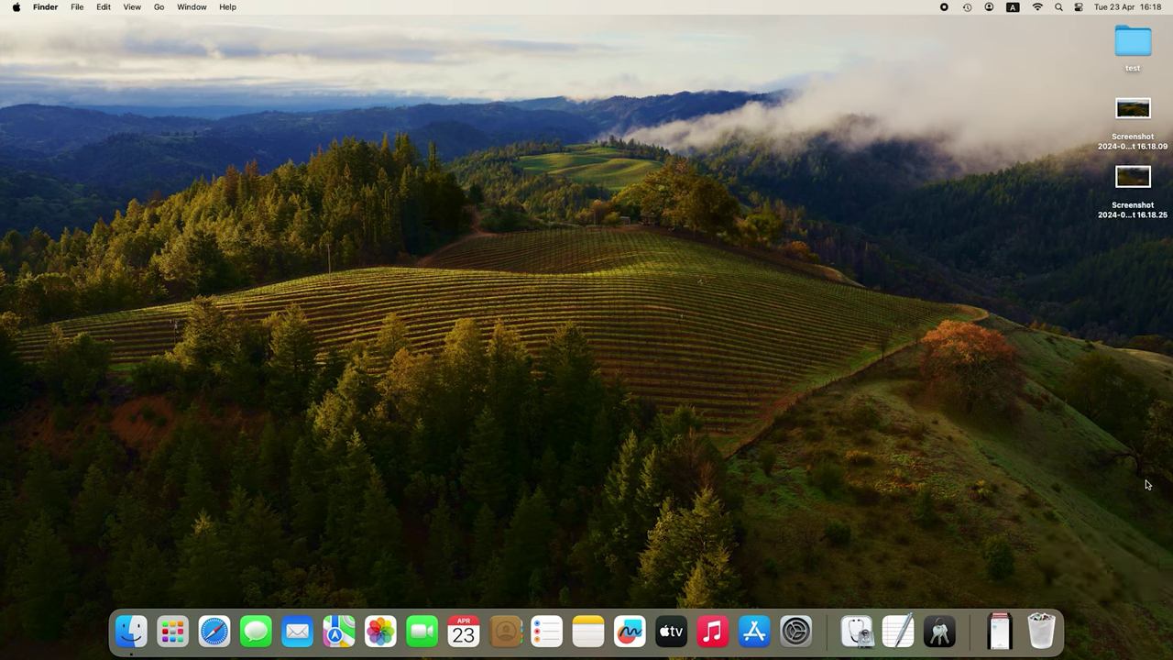
{"action": "left_click", "coordinate": [1131, 183]}
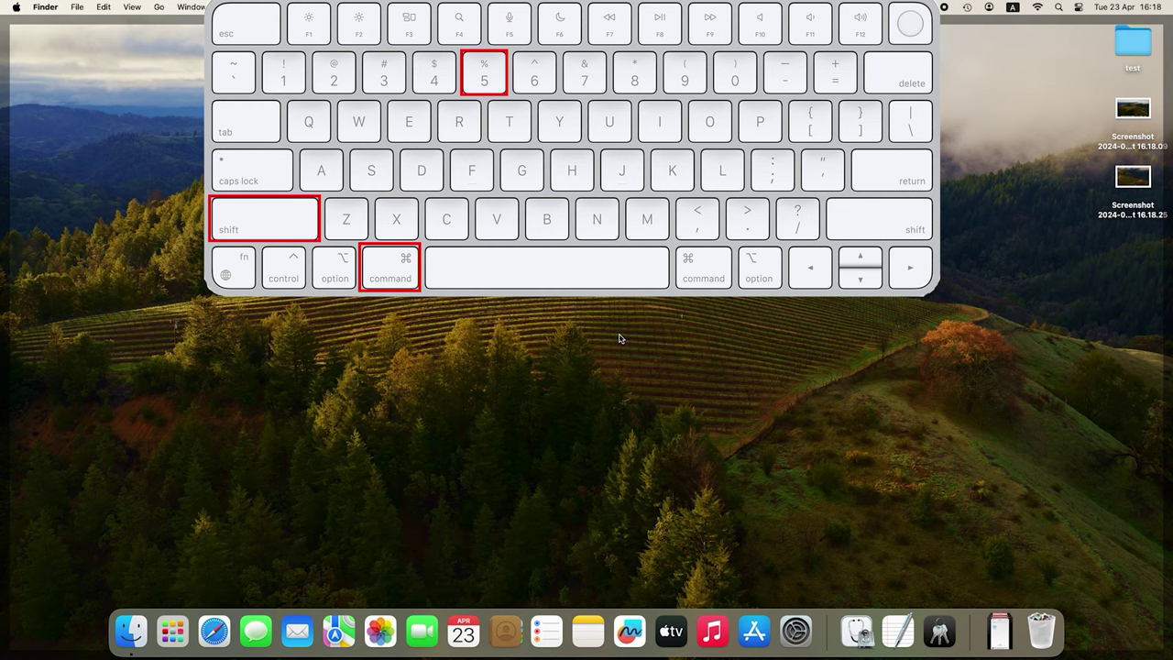
- Bring up the screenshot capture controls to view the available modes, and dismiss them without capturing
{"action": "key", "text": "super+shift+5"}
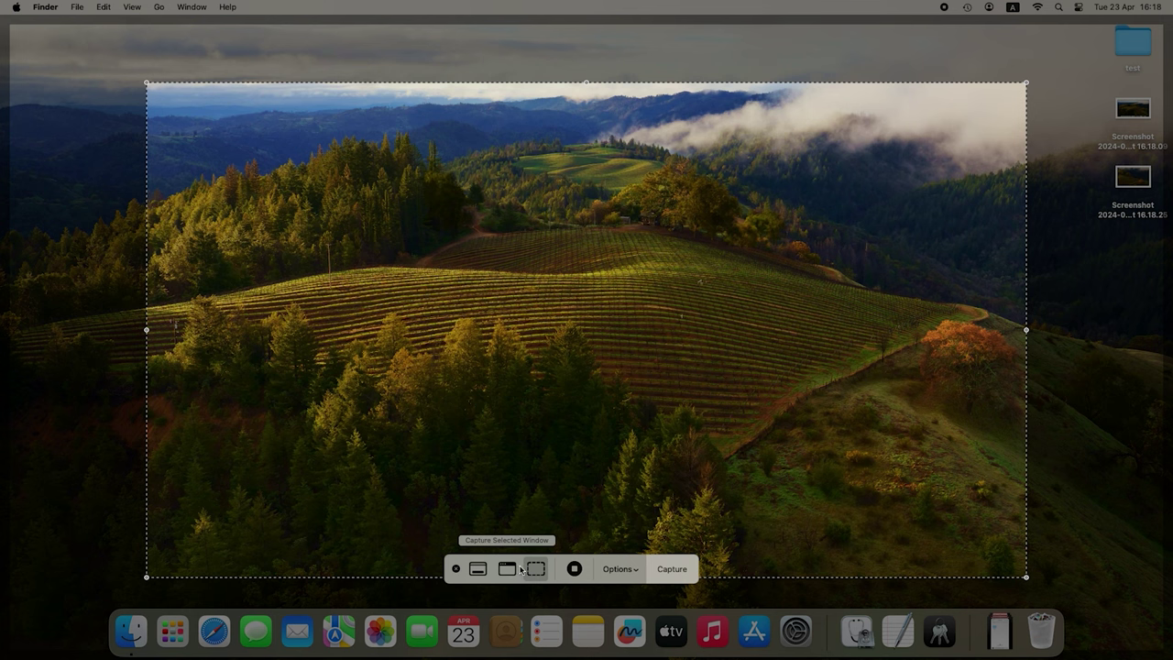
{"action": "left_click", "coordinate": [457, 570]}
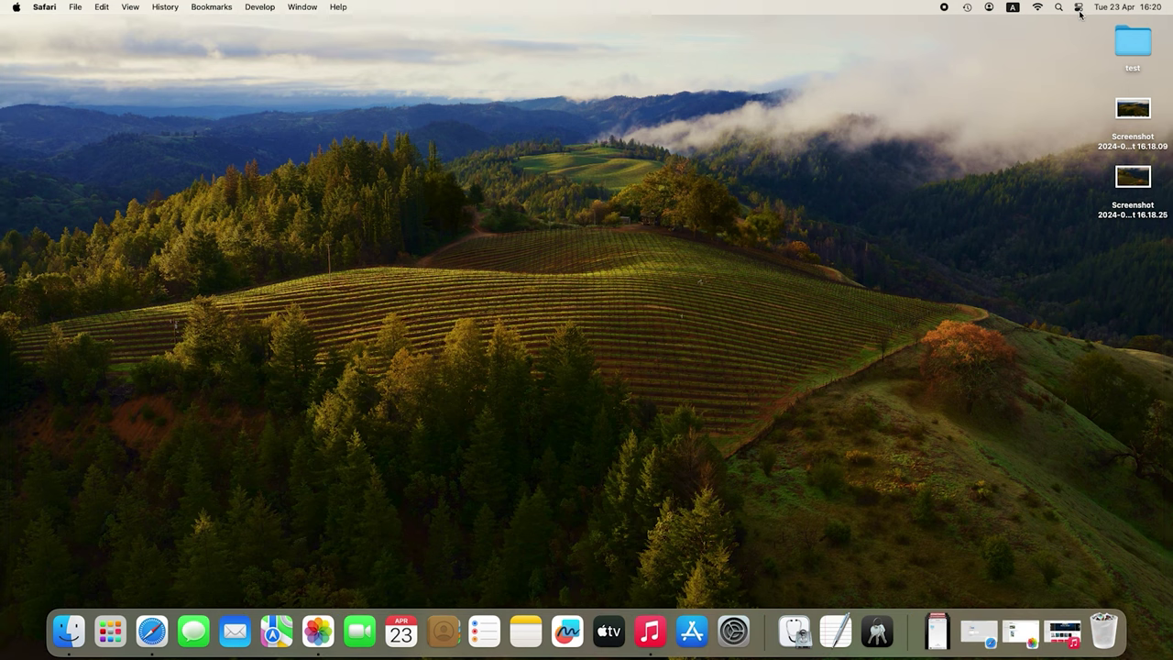
- Turn on Stage Manager and bring up Photos, Music, App Store, TV and Notes one after another
{"action": "left_click", "coordinate": [1081, 12]}
{"action": "left_click", "coordinate": [1091, 91]}
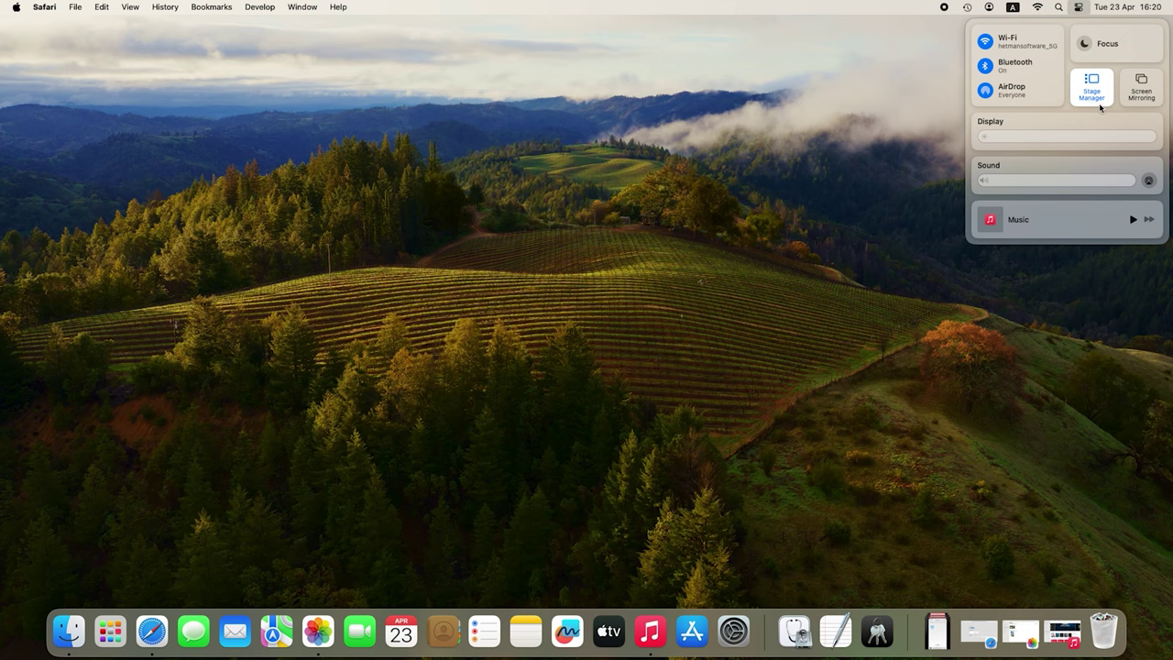
{"action": "left_click", "coordinate": [314, 627]}
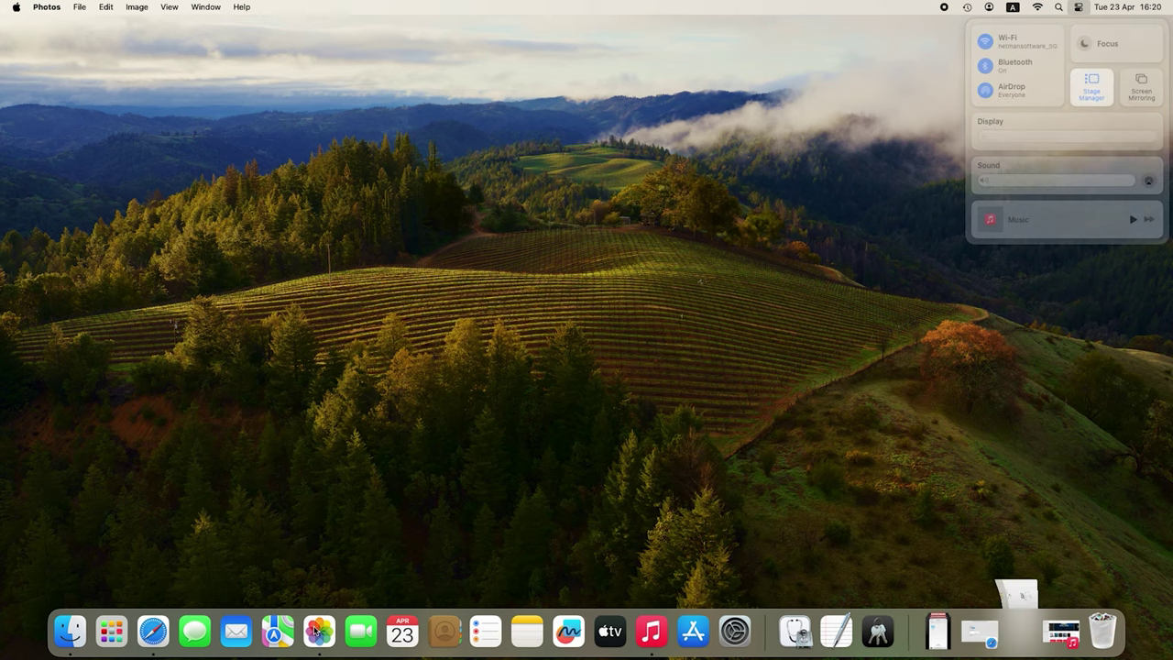
{"action": "left_click", "coordinate": [673, 631]}
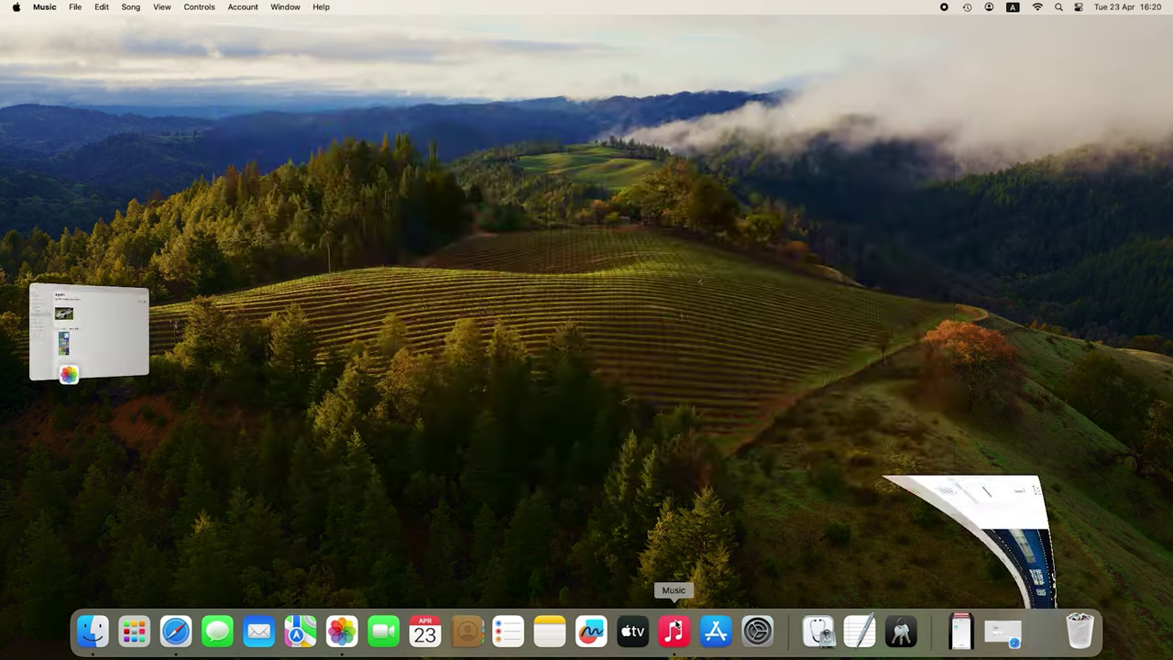
{"action": "left_click", "coordinate": [734, 628]}
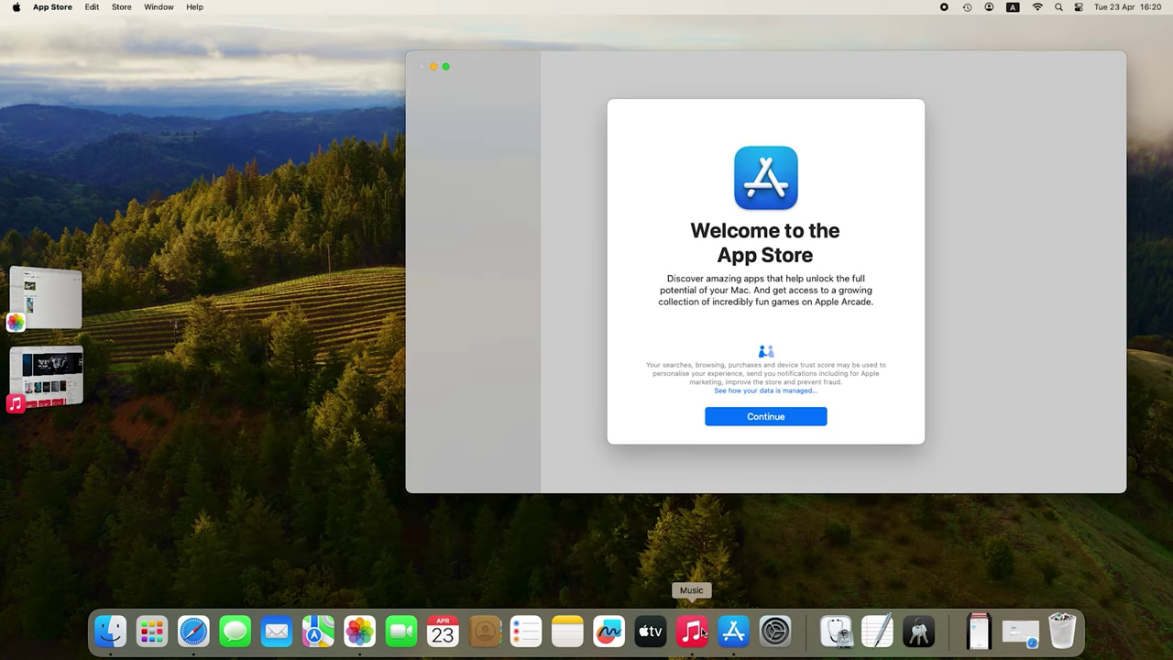
{"action": "left_click", "coordinate": [650, 630]}
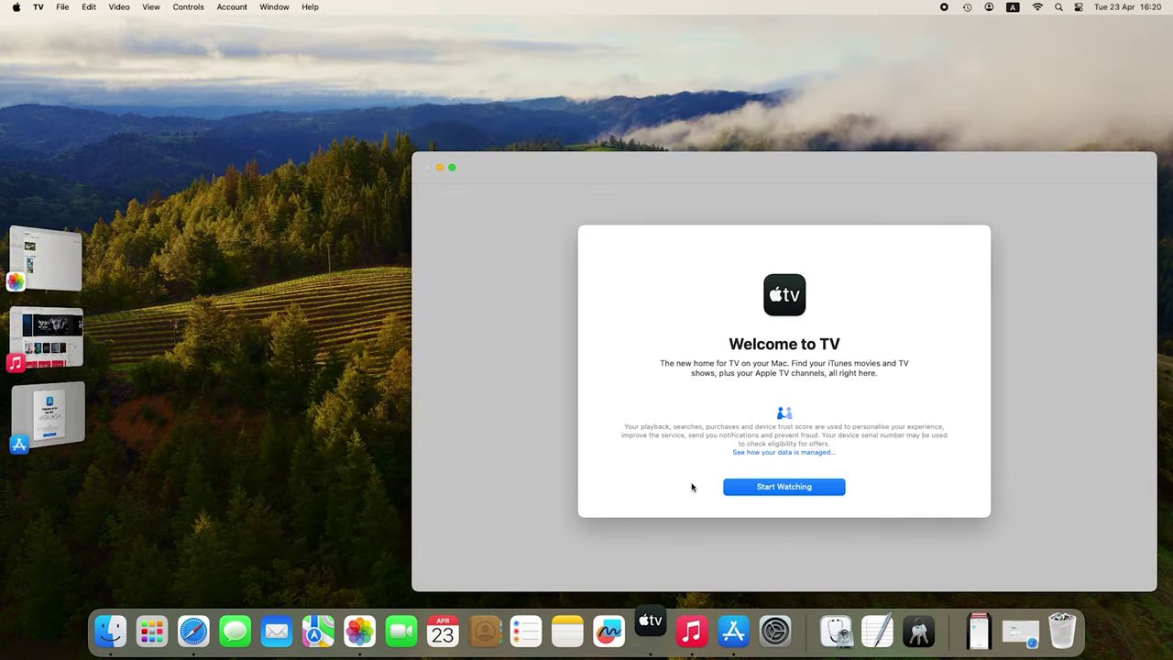
{"action": "left_click", "coordinate": [555, 633]}
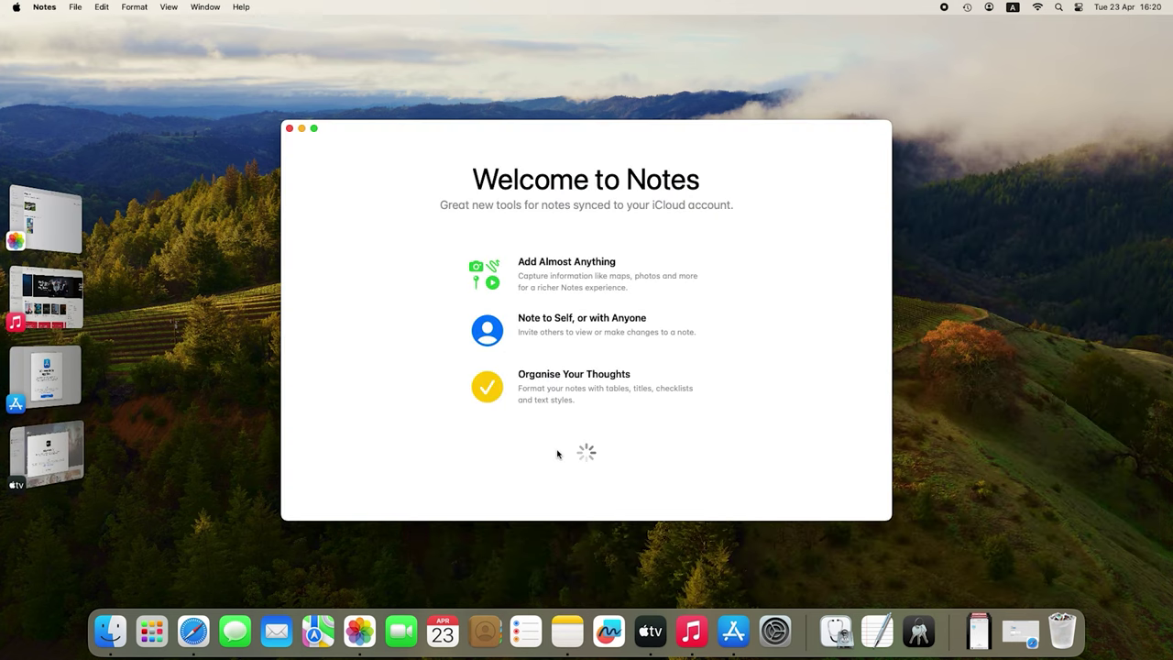
- Dismiss the Notes welcome screen and switch through Music, Photos, App Store and TV with the Stage Manager thumbnails
{"action": "left_click", "coordinate": [593, 452]}
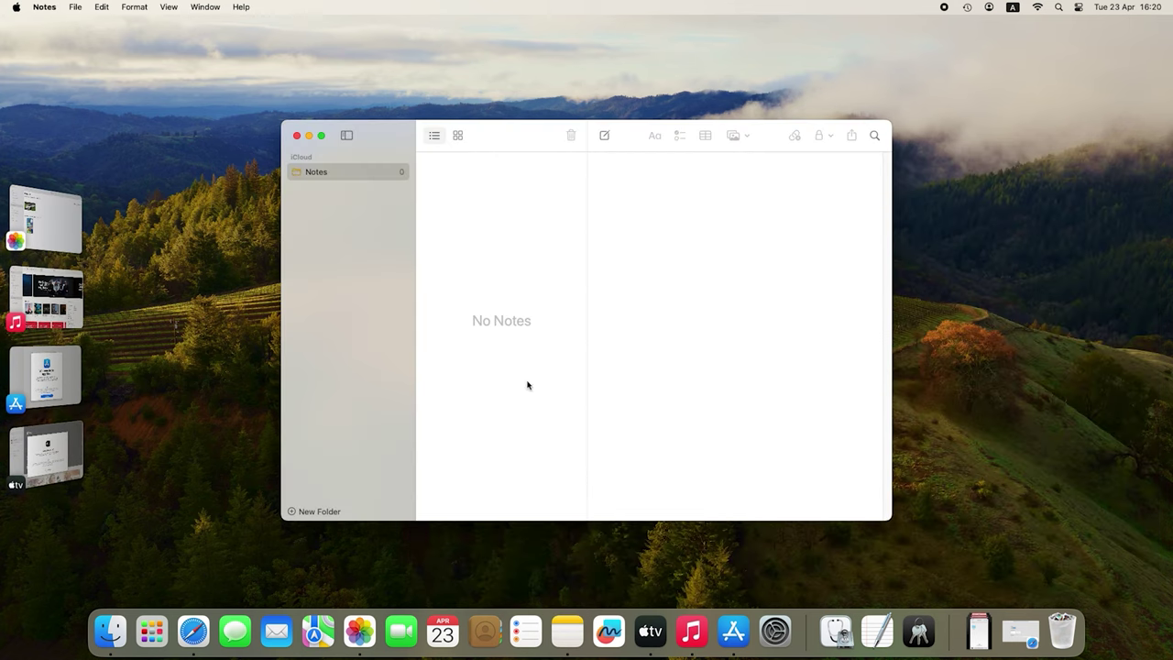
{"action": "left_click", "coordinate": [53, 323]}
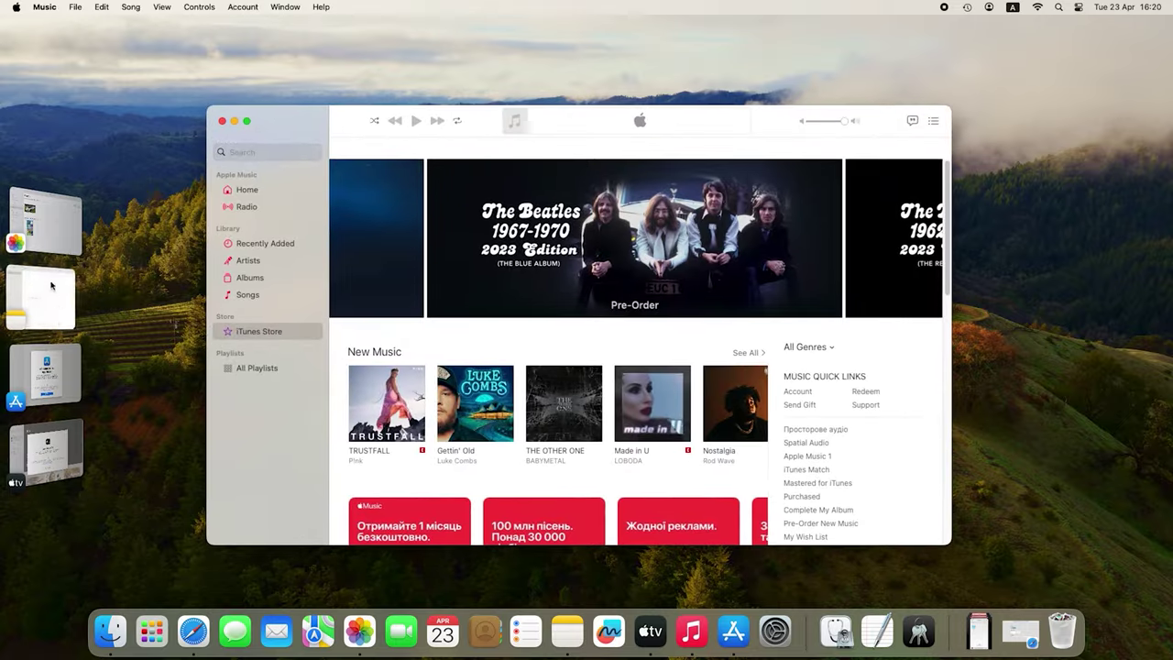
{"action": "left_click", "coordinate": [50, 226]}
{"action": "left_click", "coordinate": [45, 362]}
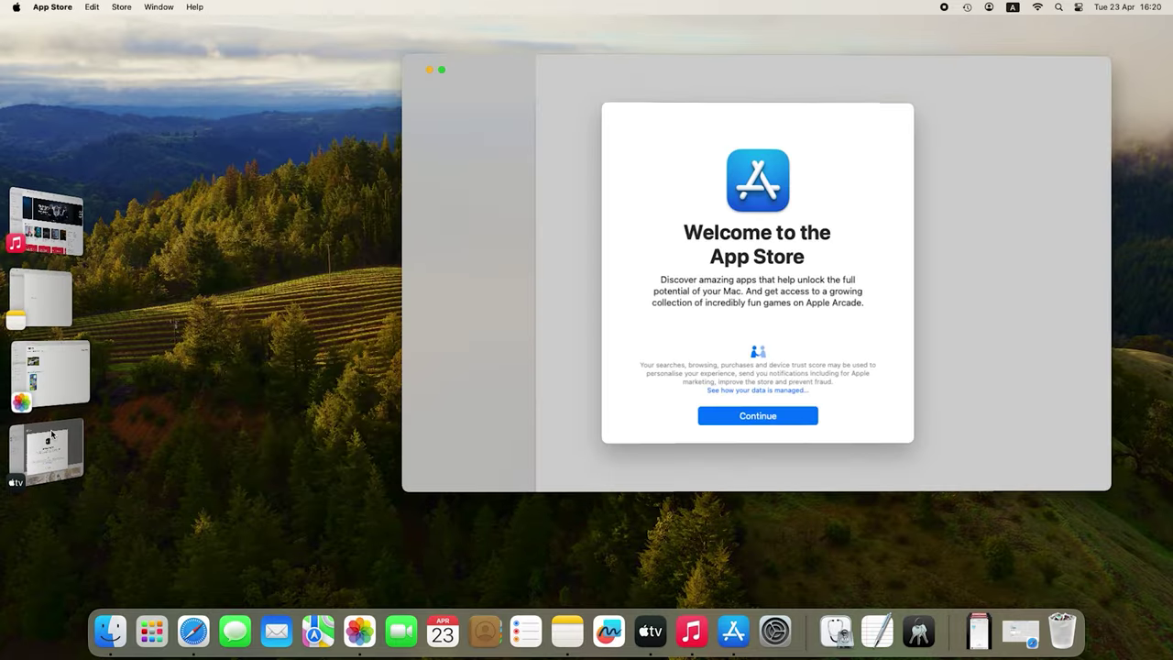
{"action": "left_click", "coordinate": [50, 444]}
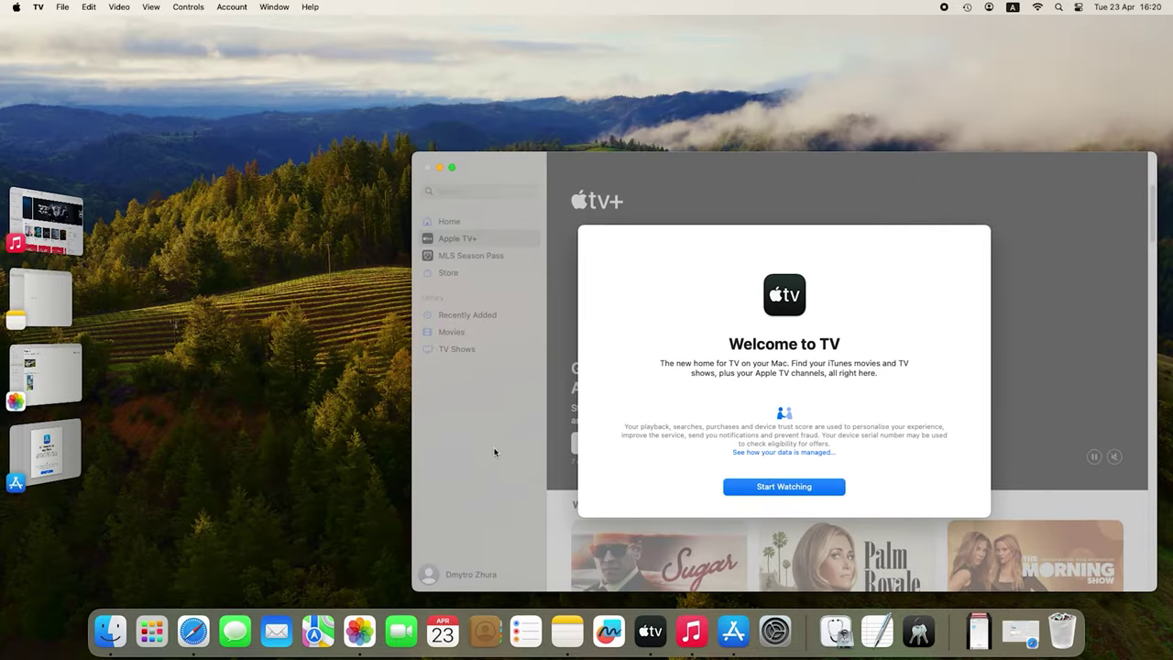
- Group the Photos and Music windows with TV in one Stage Manager set and bring TV to the front
{"action": "left_click", "coordinate": [46, 376]}
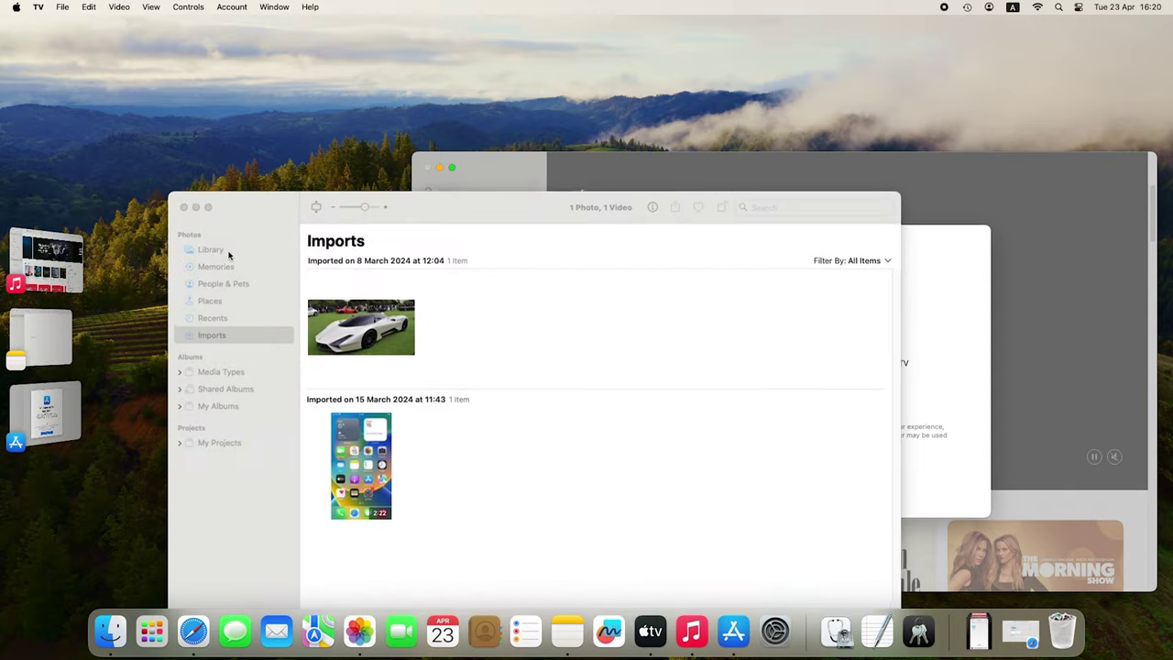
{"action": "left_click", "coordinate": [77, 262]}
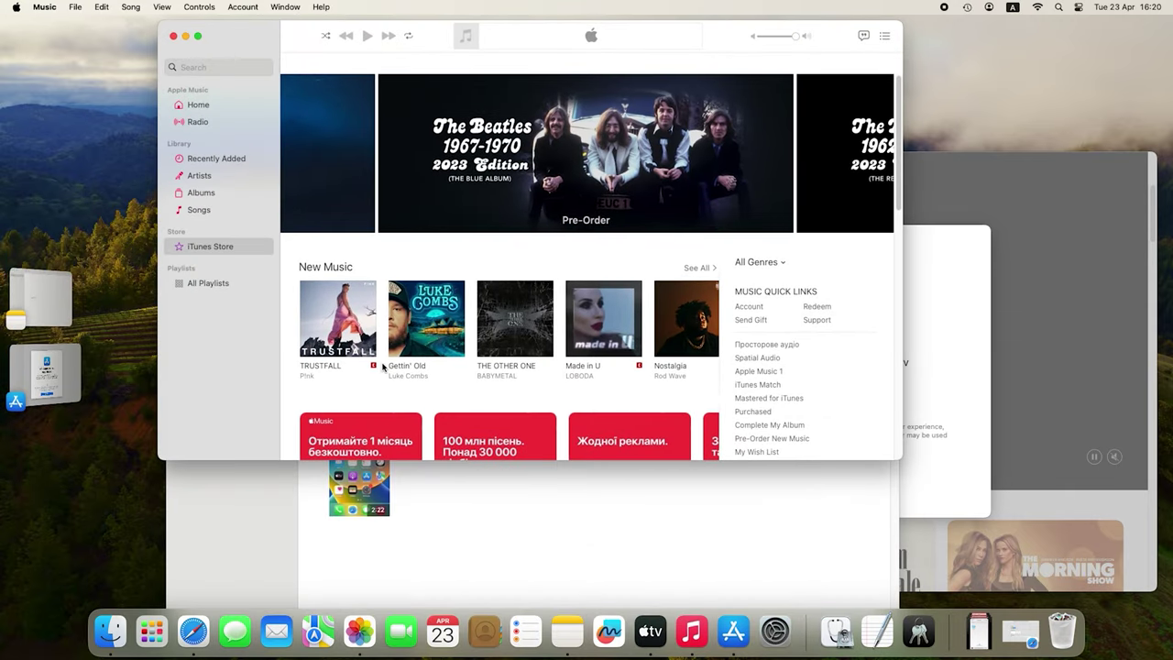
{"action": "key", "text": "super+Tab"}
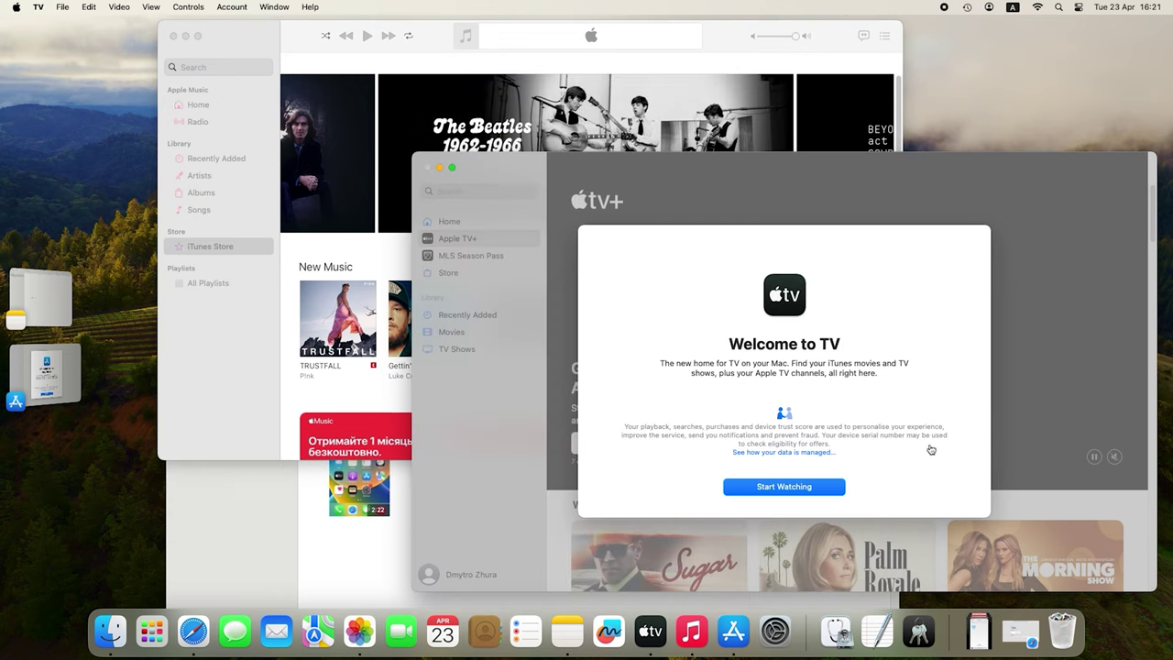
- Minimise the TV and Music windows out of the group and move the Photos window to the middle of the desktop
{"action": "left_click", "coordinate": [439, 168]}
{"action": "left_click", "coordinate": [185, 36]}
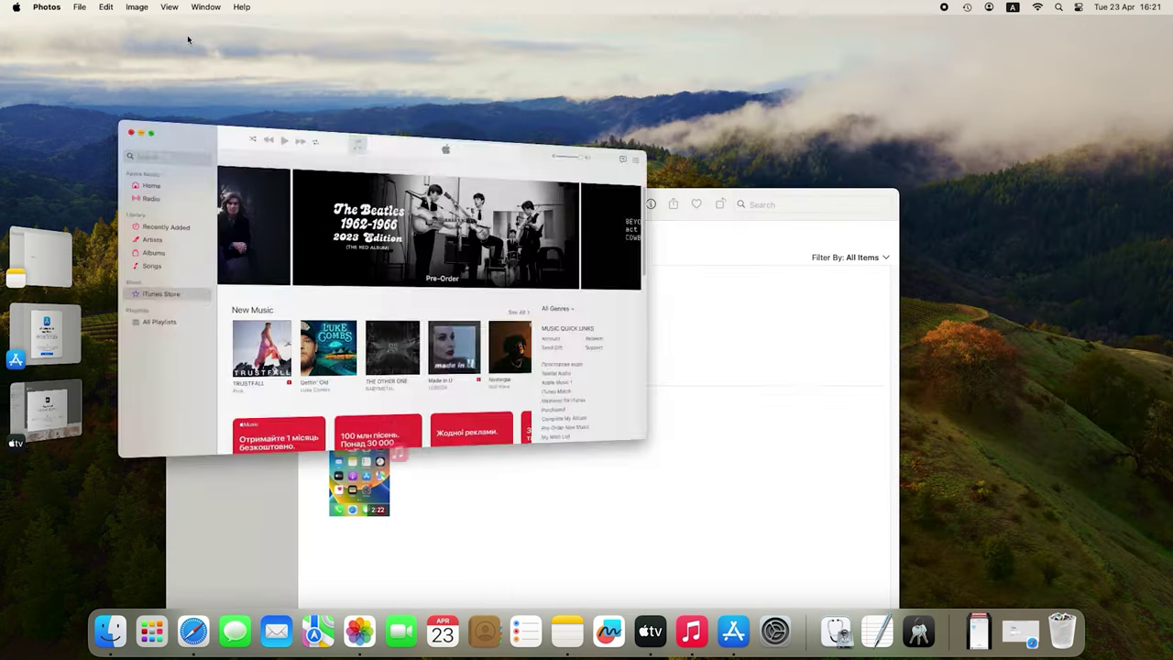
{"action": "left_click_drag", "start_coordinate": [480, 201], "coordinate": [586, 94]}
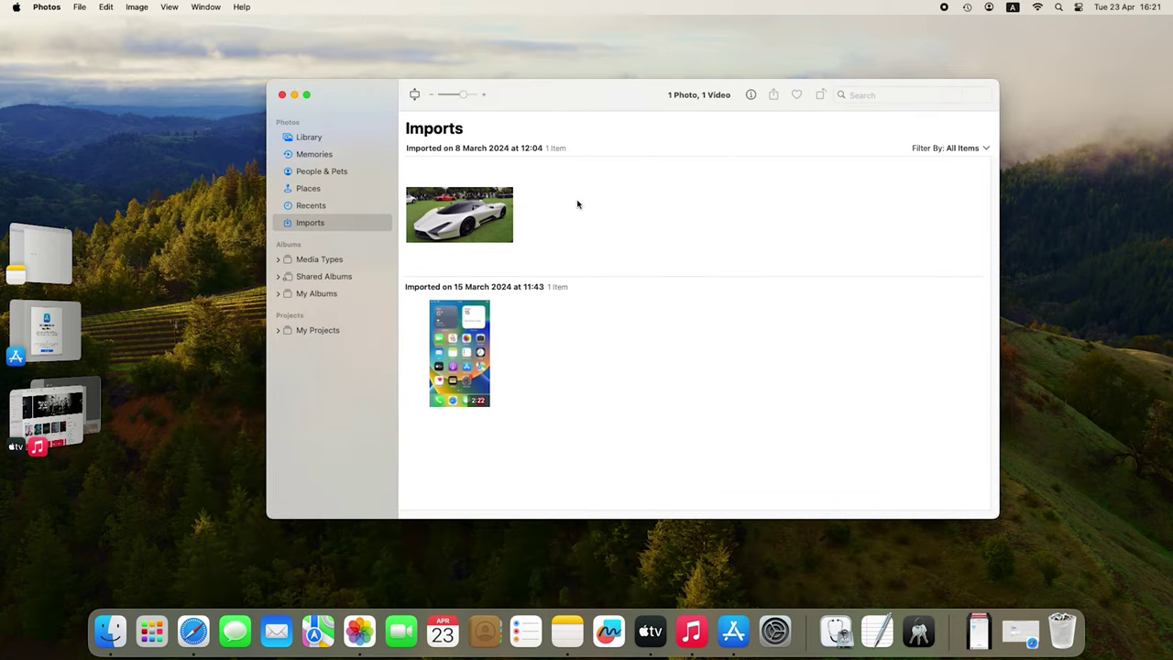
- Turn off Stage Manager and minimise the open app windows to clear the desktop
{"action": "left_click", "coordinate": [1078, 7]}
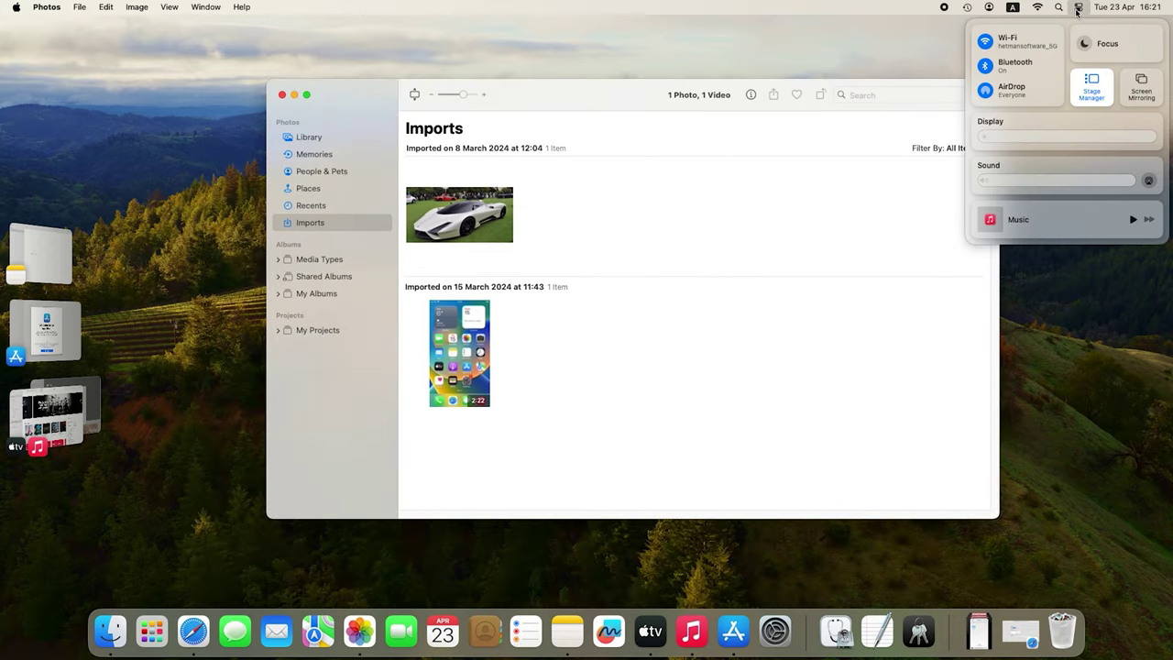
{"action": "left_click", "coordinate": [1099, 103]}
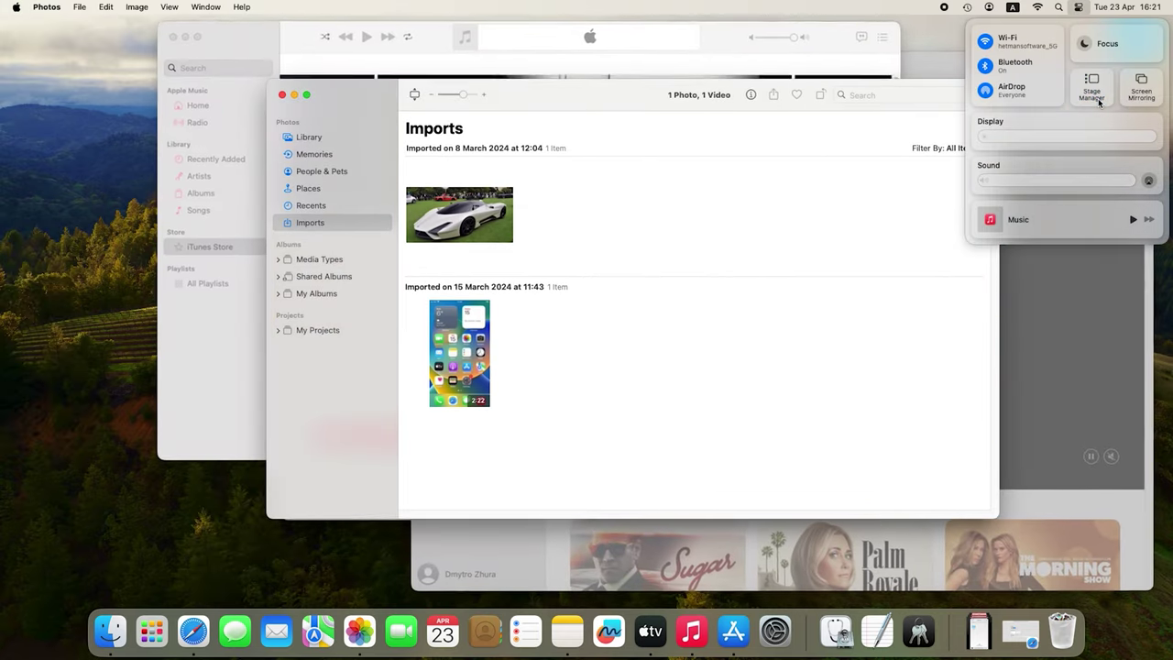
{"action": "left_click", "coordinate": [1078, 8]}
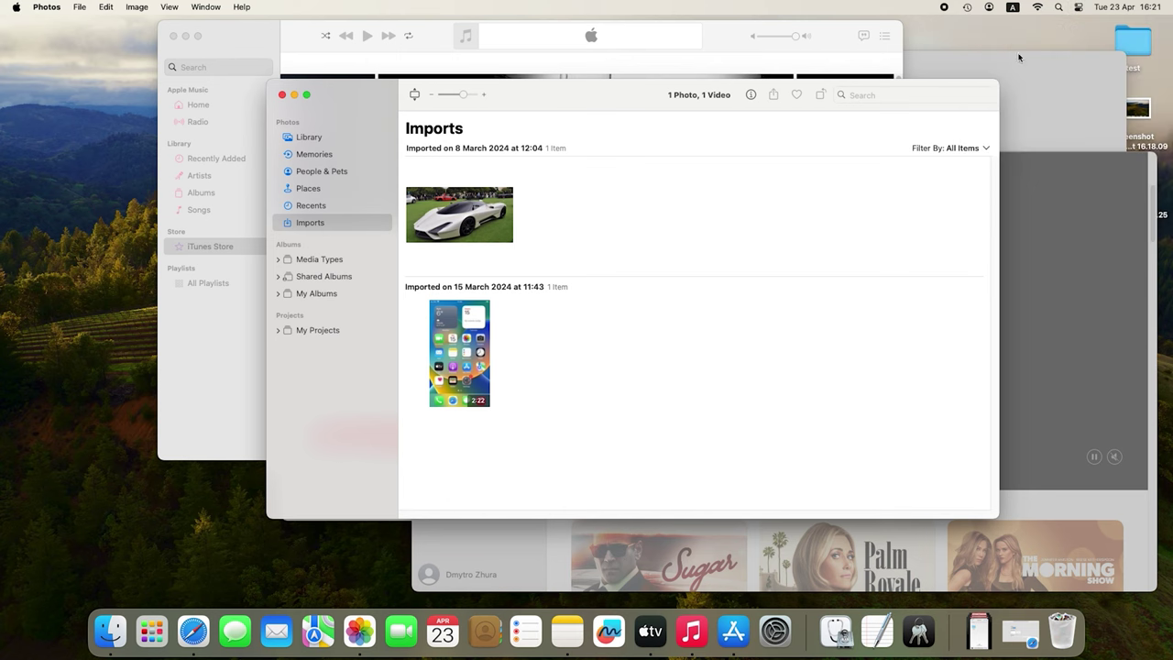
{"action": "left_click", "coordinate": [293, 96]}
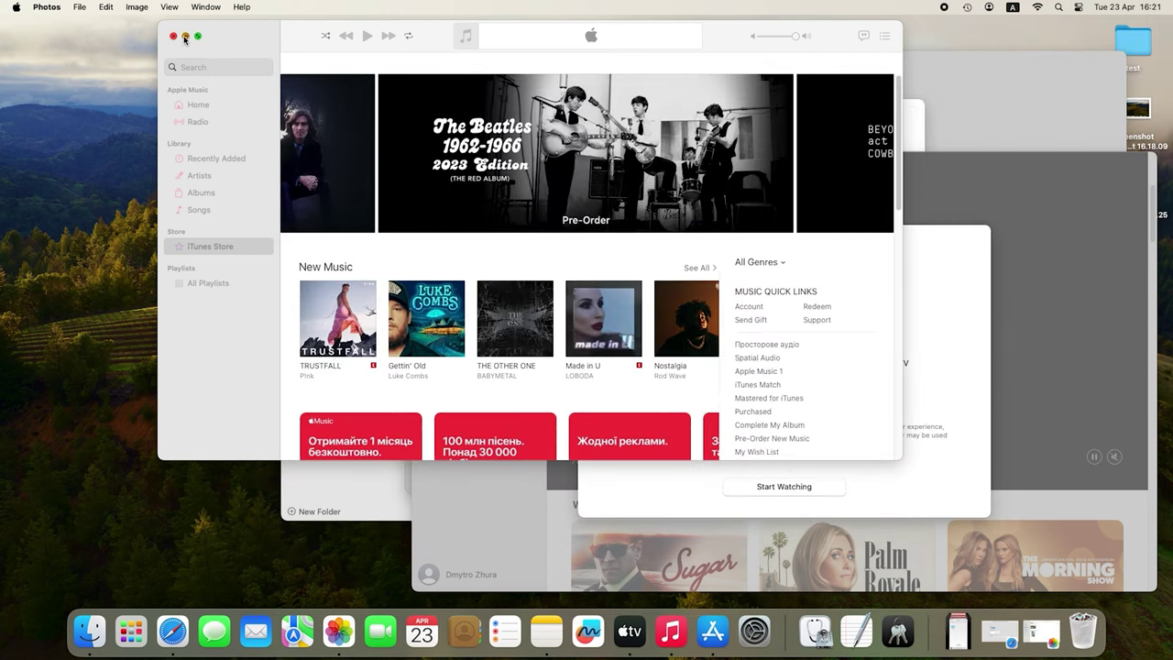
{"action": "left_click", "coordinate": [185, 37]}
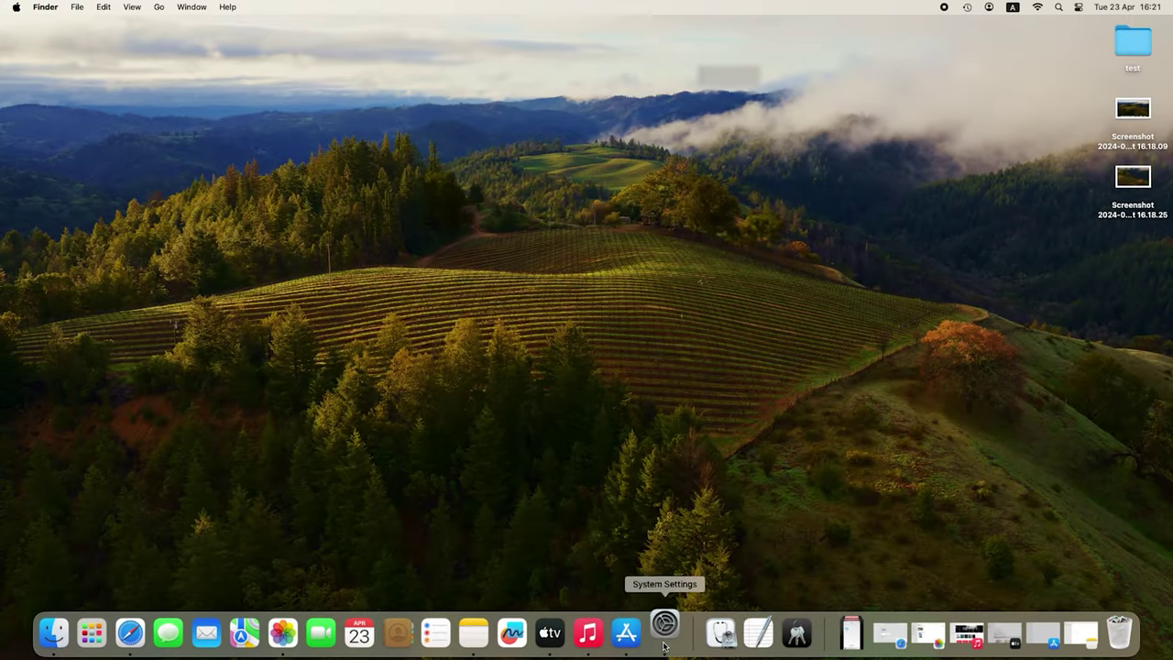
- In the system's Login Items settings, add LTSC.docx from the data folder to the items opened at login
{"action": "left_click", "coordinate": [664, 634]}
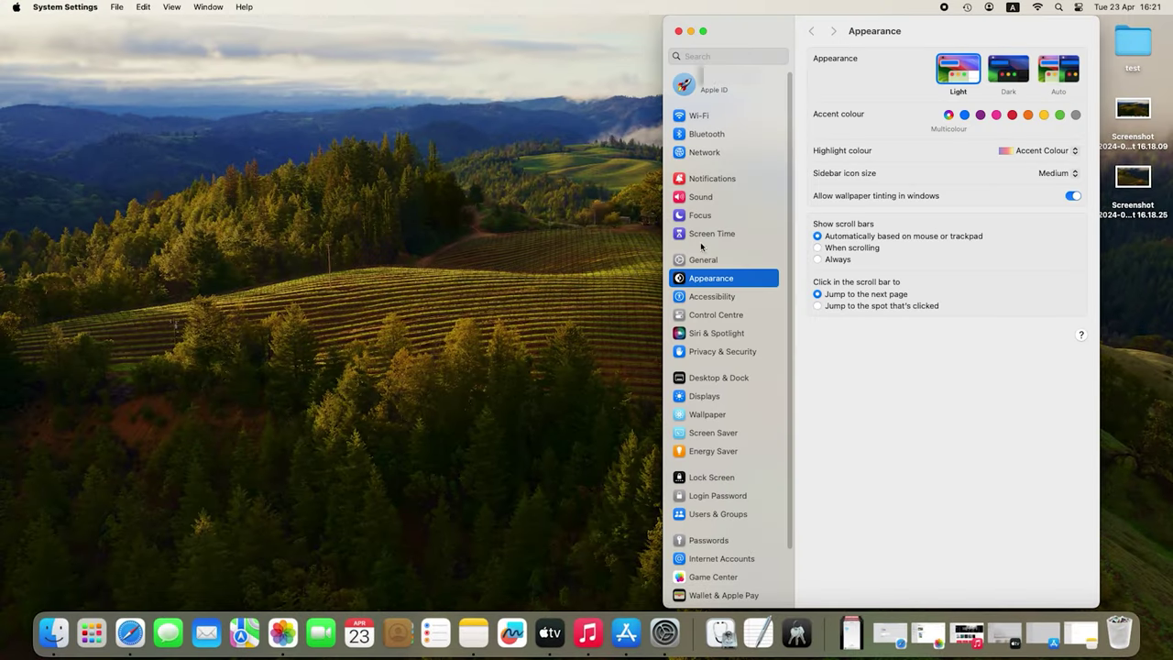
{"action": "left_click", "coordinate": [715, 264]}
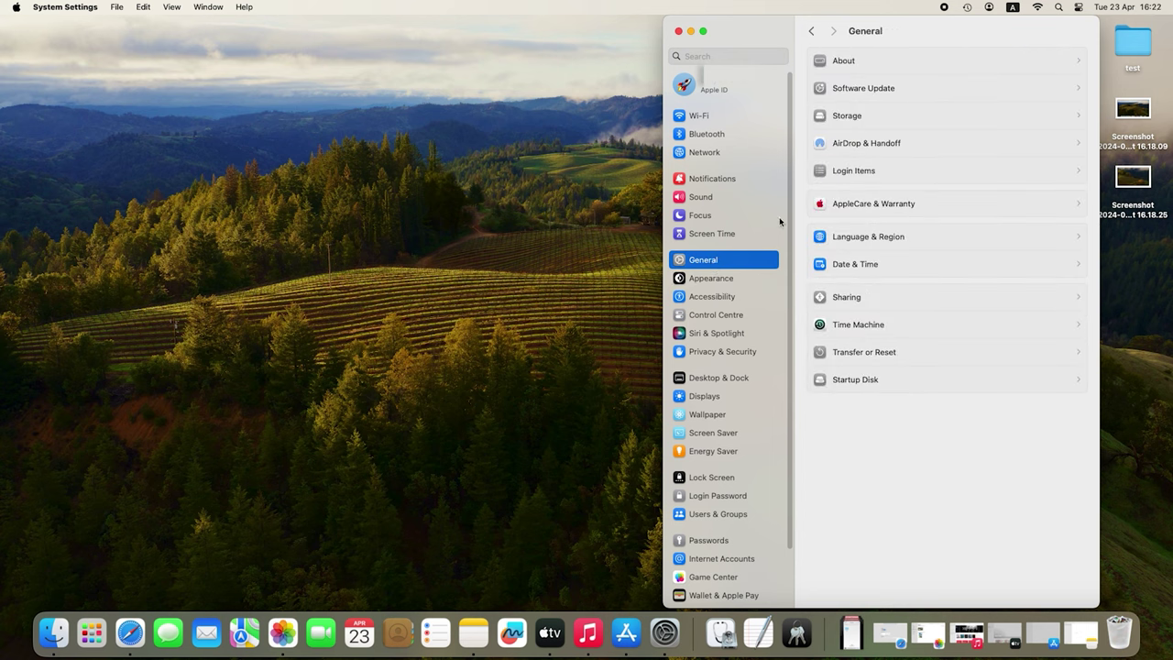
{"action": "left_click", "coordinate": [876, 174]}
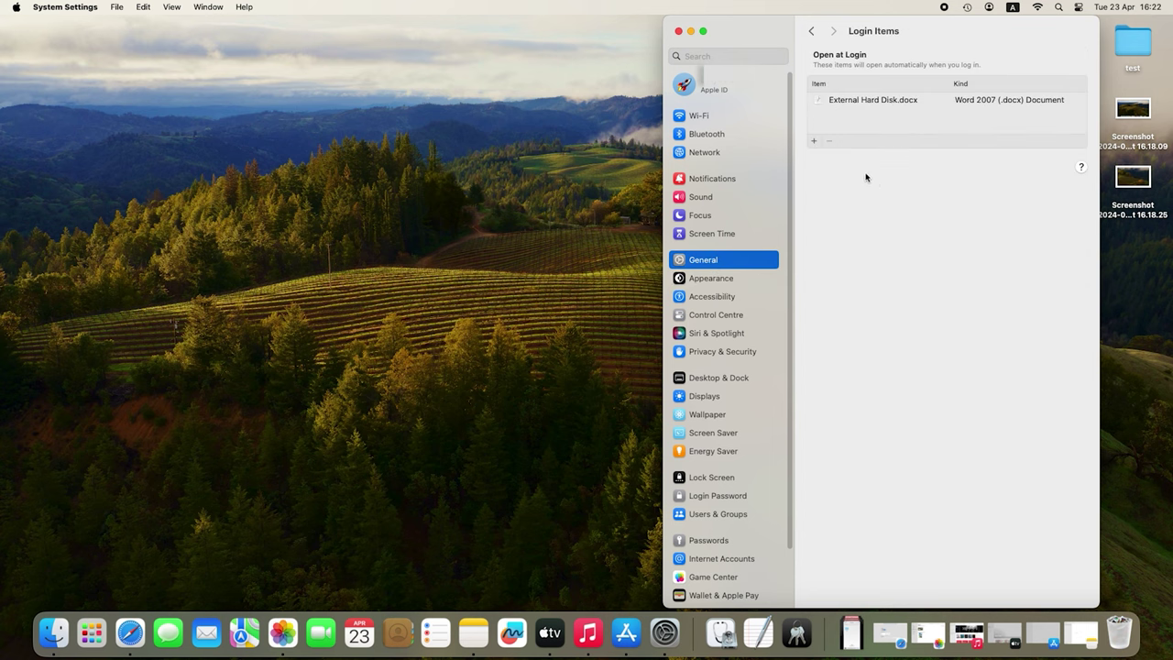
{"action": "left_click", "coordinate": [814, 141]}
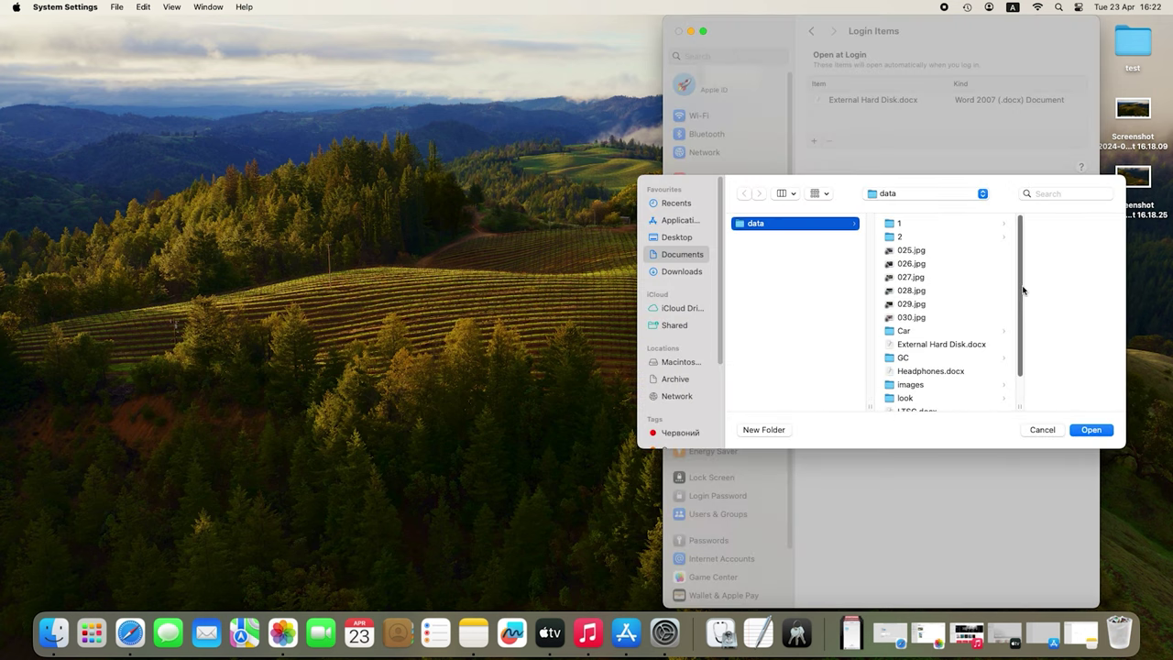
{"action": "scroll", "coordinate": [1025, 330], "scroll_direction": "down", "scroll_amount": 3}
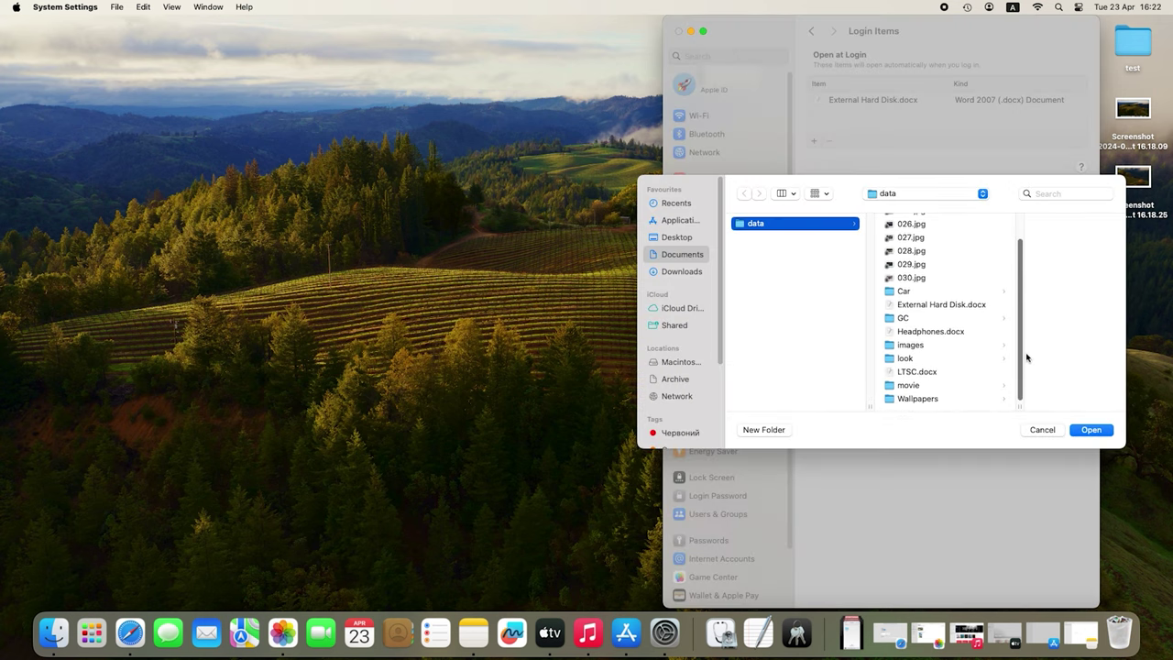
{"action": "left_click", "coordinate": [924, 371]}
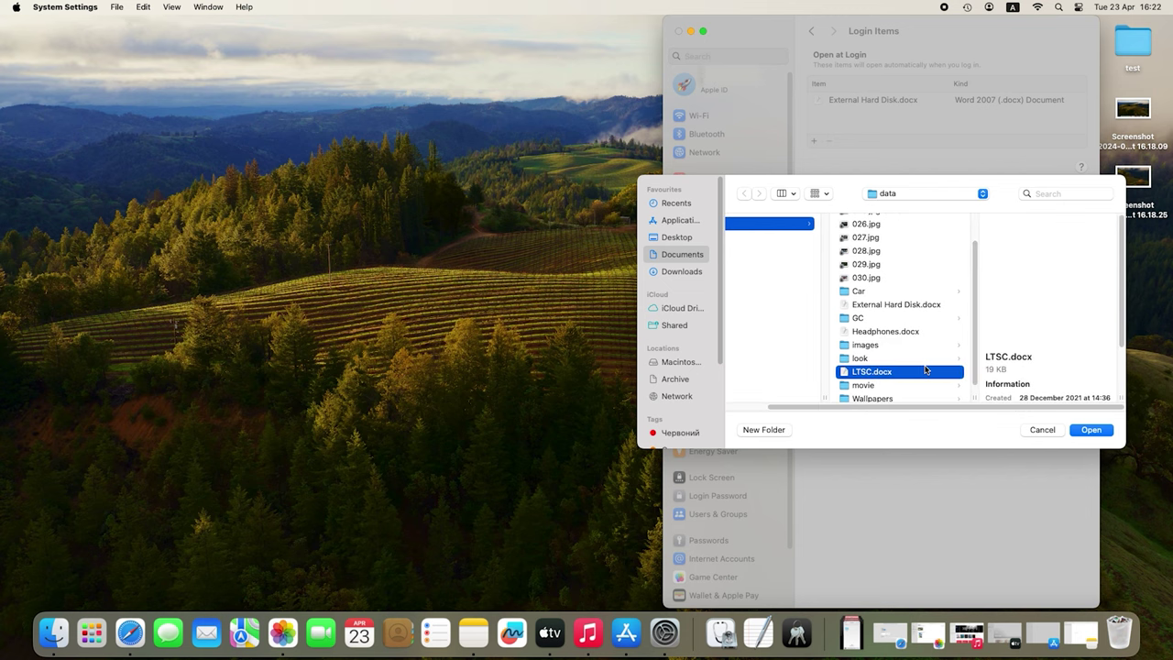
{"action": "left_click", "coordinate": [1096, 431]}
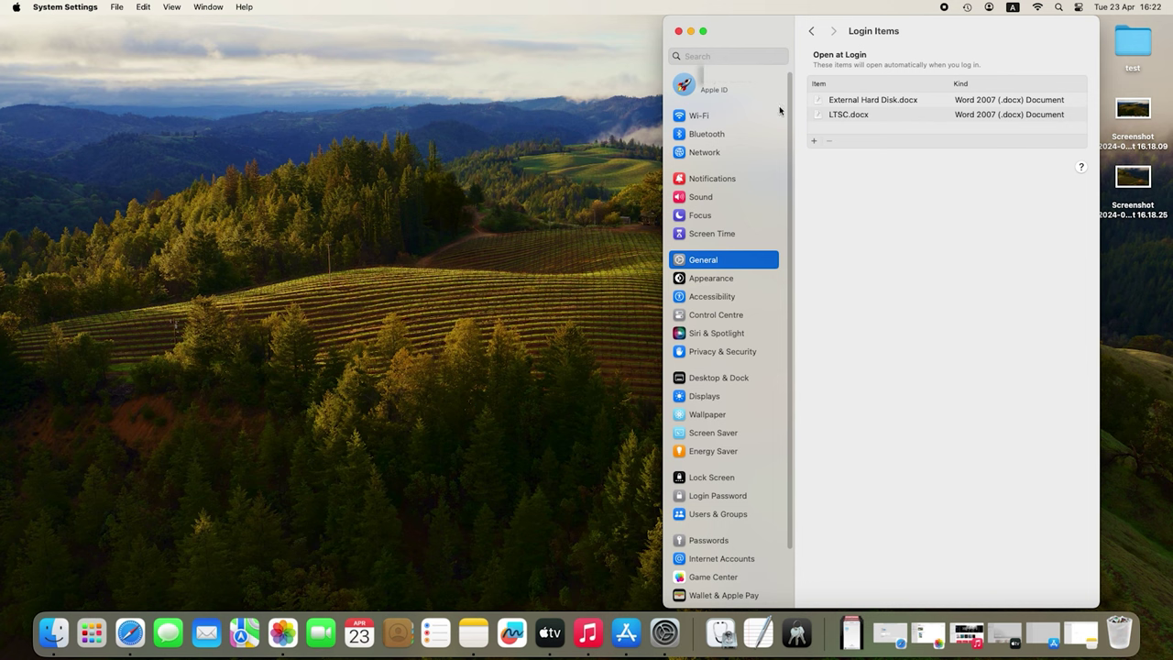
- Remove External Hard Disk.docx from the login items and set the Contacts app to open at login
{"action": "left_click", "coordinate": [840, 102]}
{"action": "left_click", "coordinate": [830, 142]}
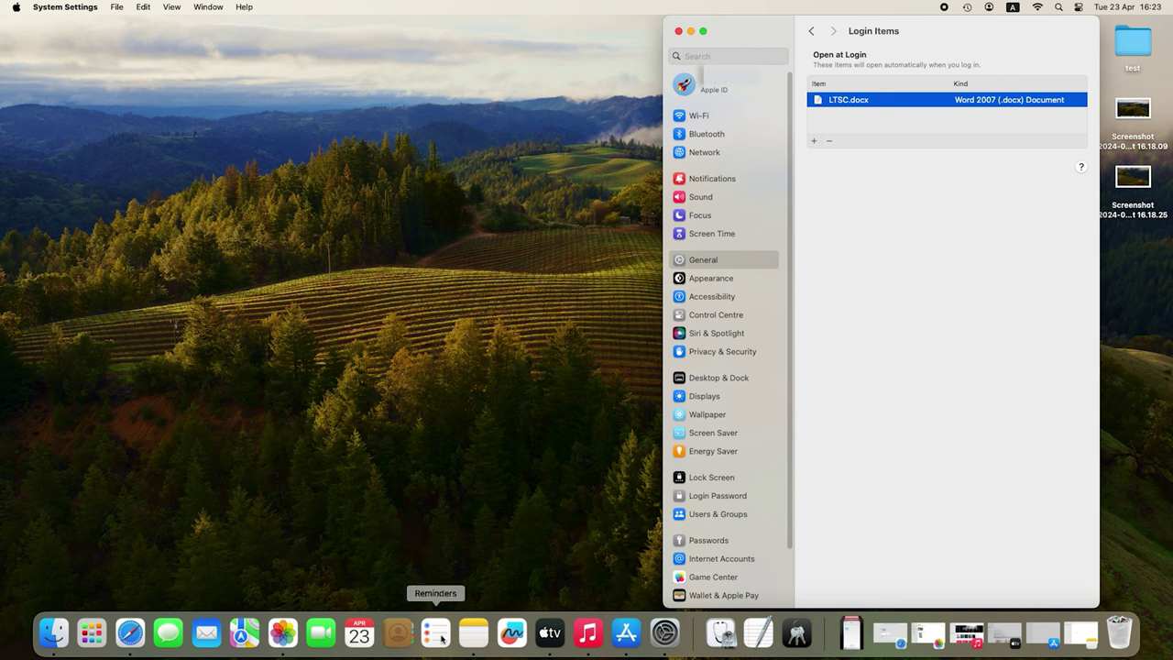
{"action": "right_click", "coordinate": [402, 639]}
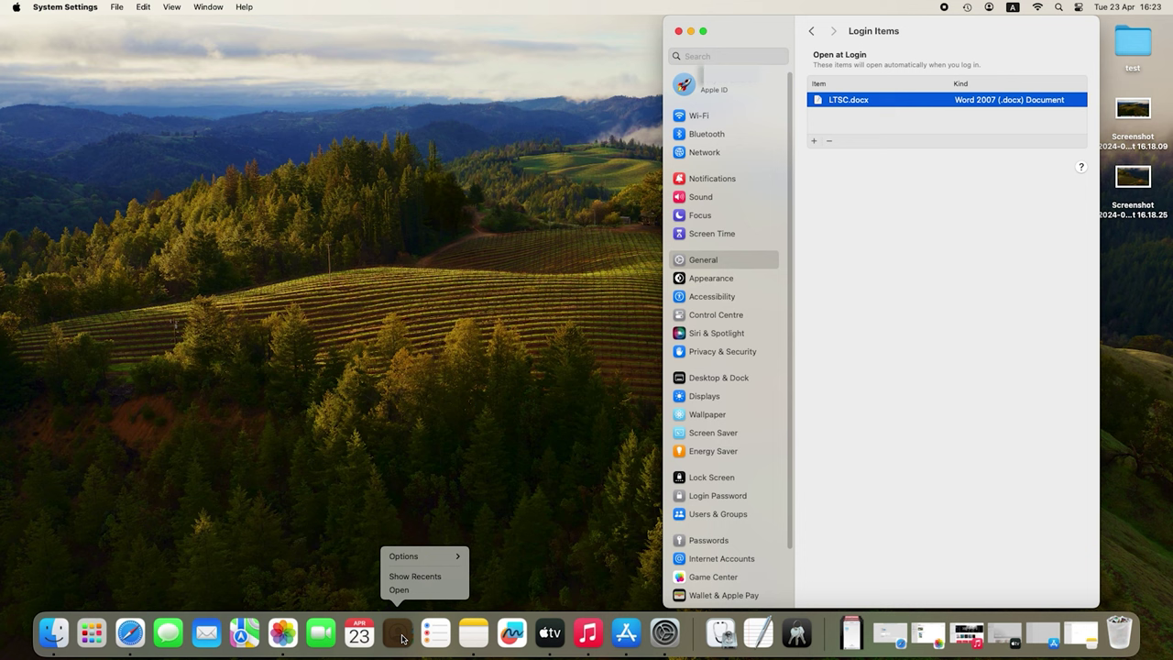
{"action": "mouse_move", "coordinate": [433, 559]}
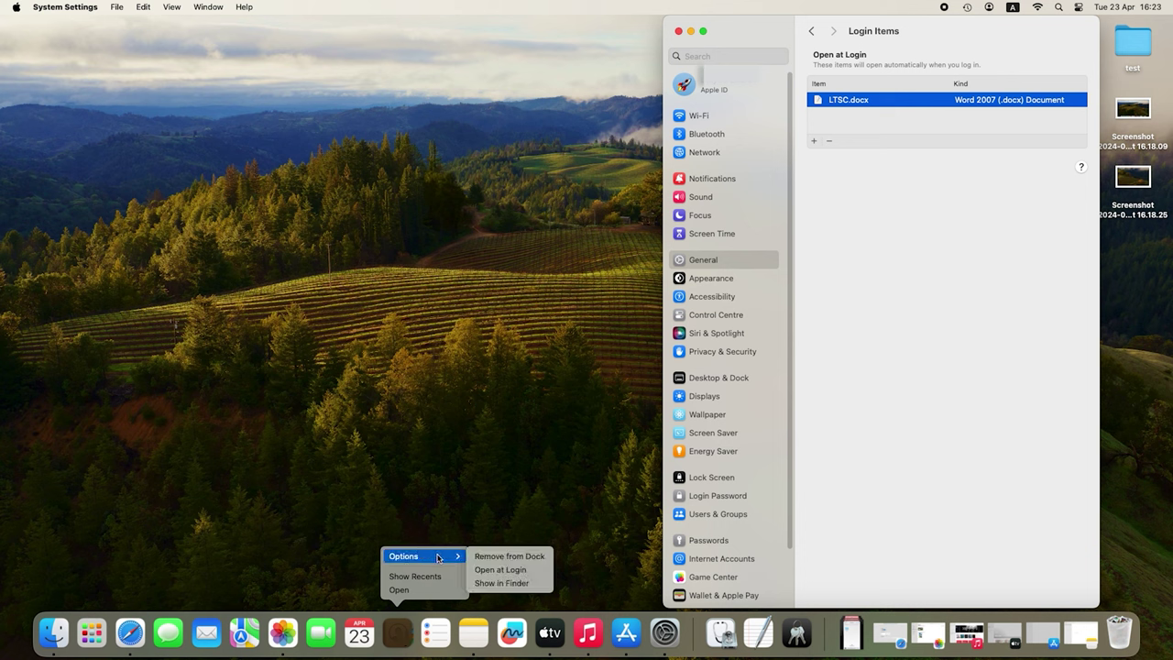
{"action": "left_click", "coordinate": [510, 570]}
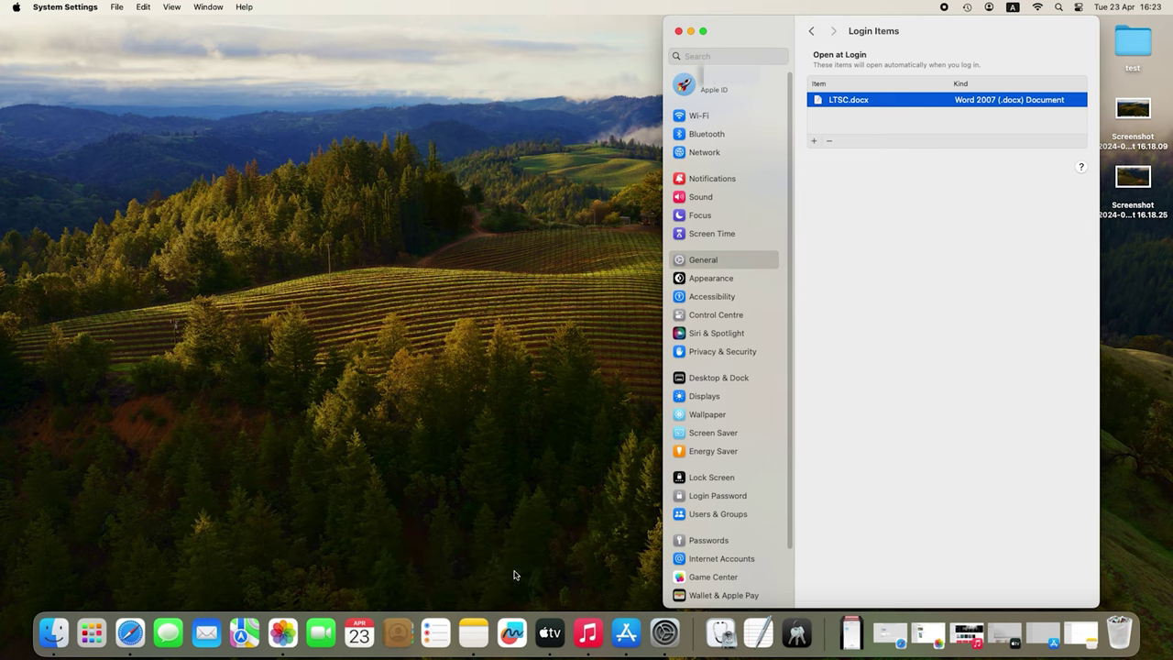
{"action": "left_click", "coordinate": [858, 102]}
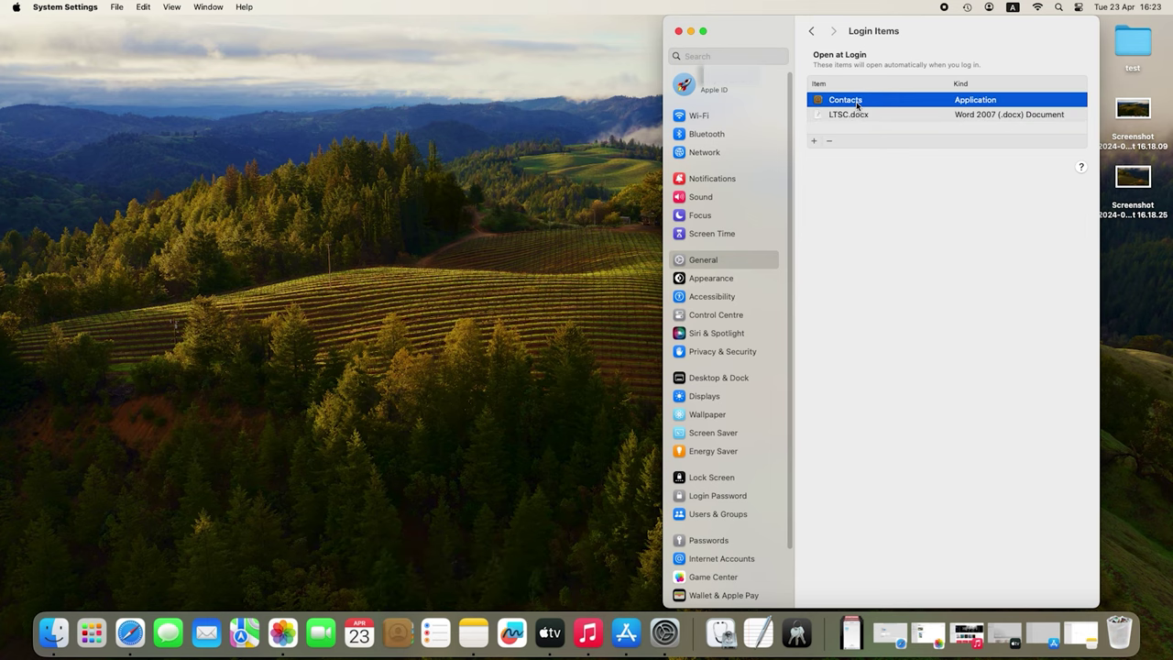
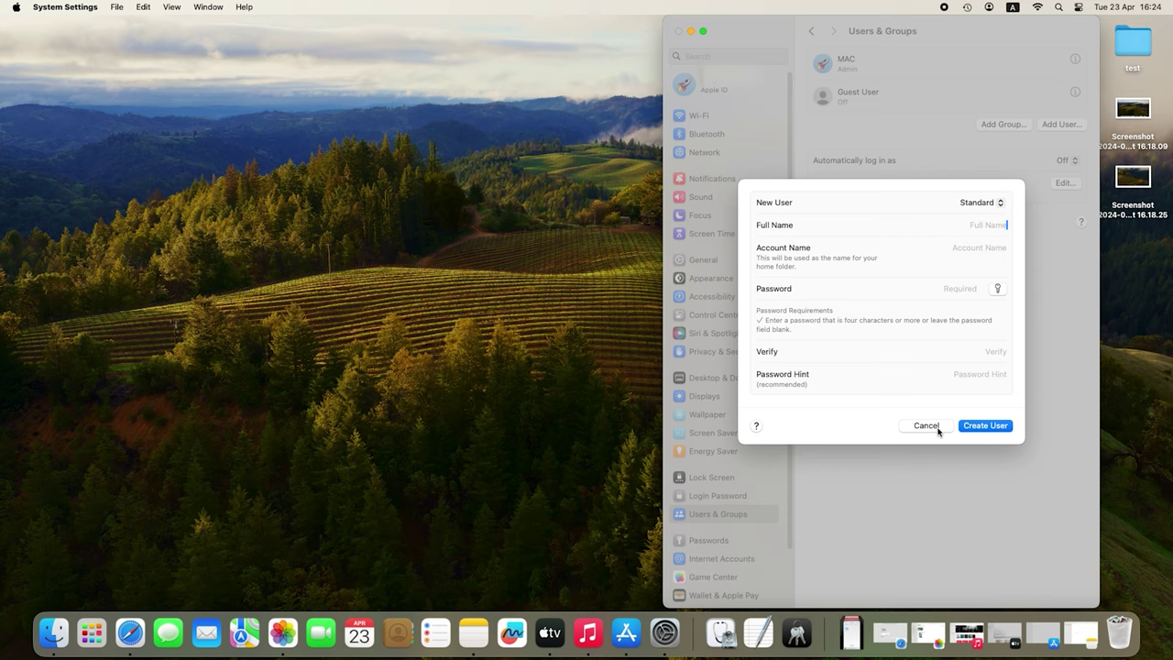
- Close the new-user form without creating an account, and allow guests to log in to this computer
{"action": "left_click", "coordinate": [928, 426]}
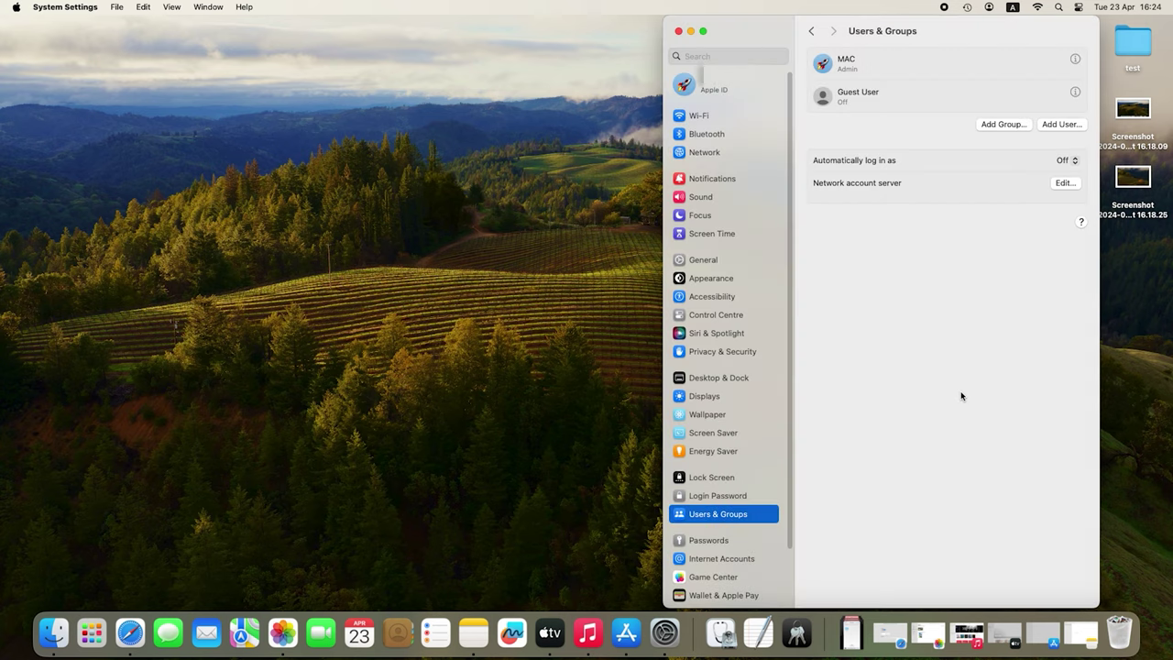
{"action": "left_click", "coordinate": [1075, 94]}
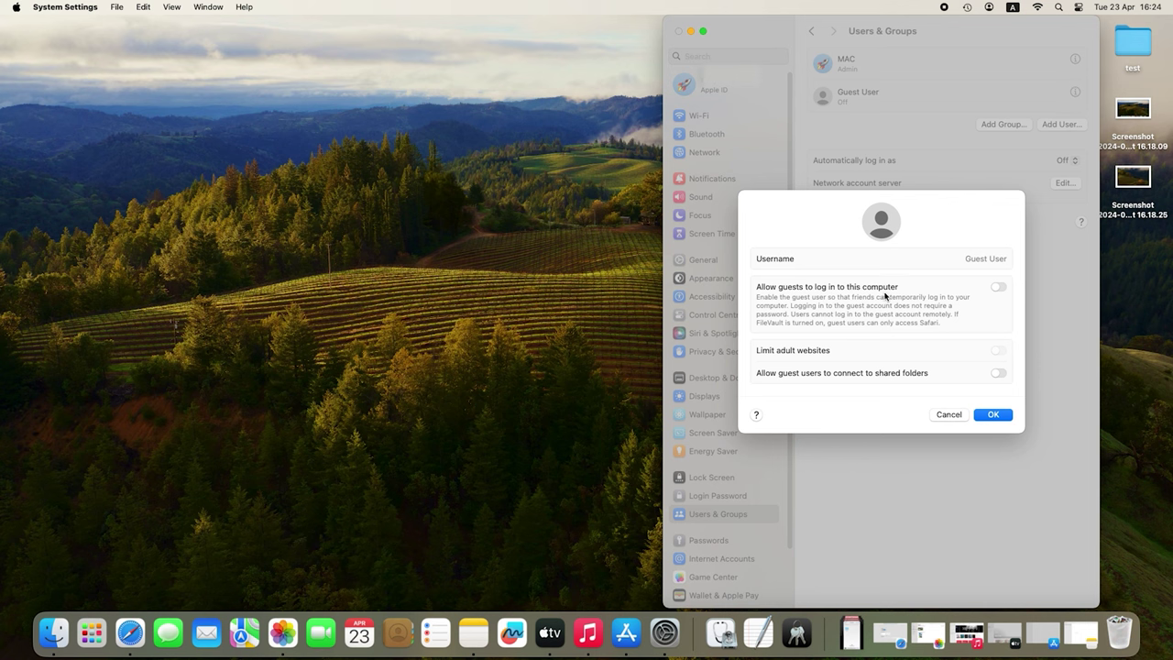
{"action": "left_click", "coordinate": [999, 288]}
{"action": "left_click", "coordinate": [979, 415]}
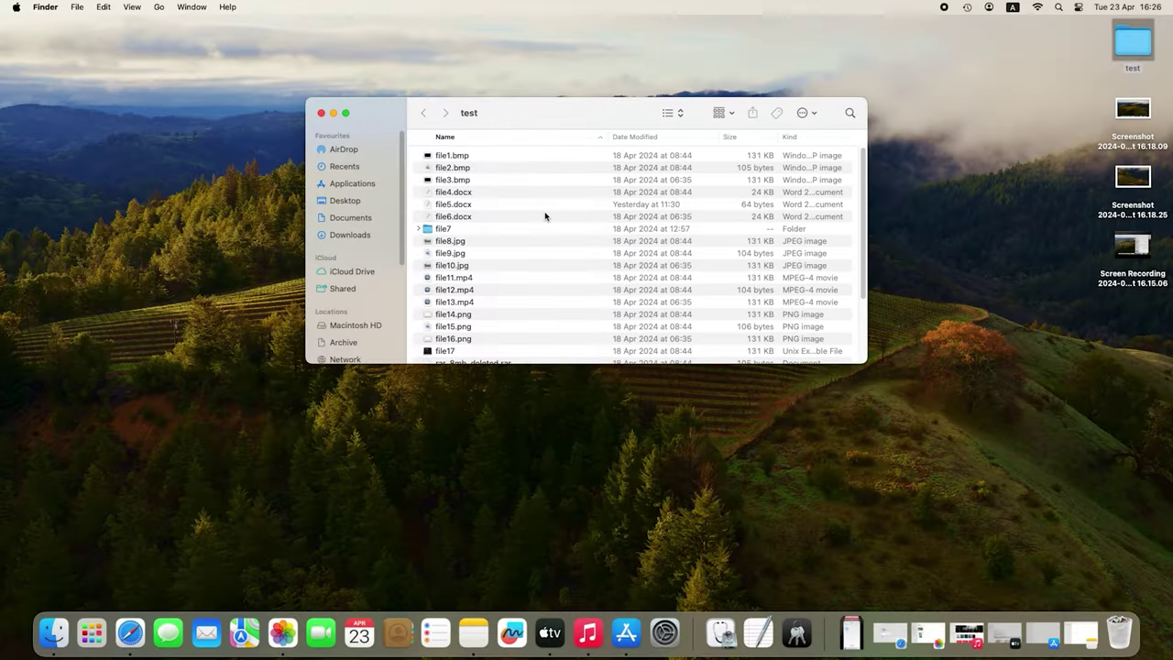
- Share file3.bmp from the test folder to the nearby iPhone through AirDrop, and close the sharing dialog
{"action": "right_click", "coordinate": [455, 181]}
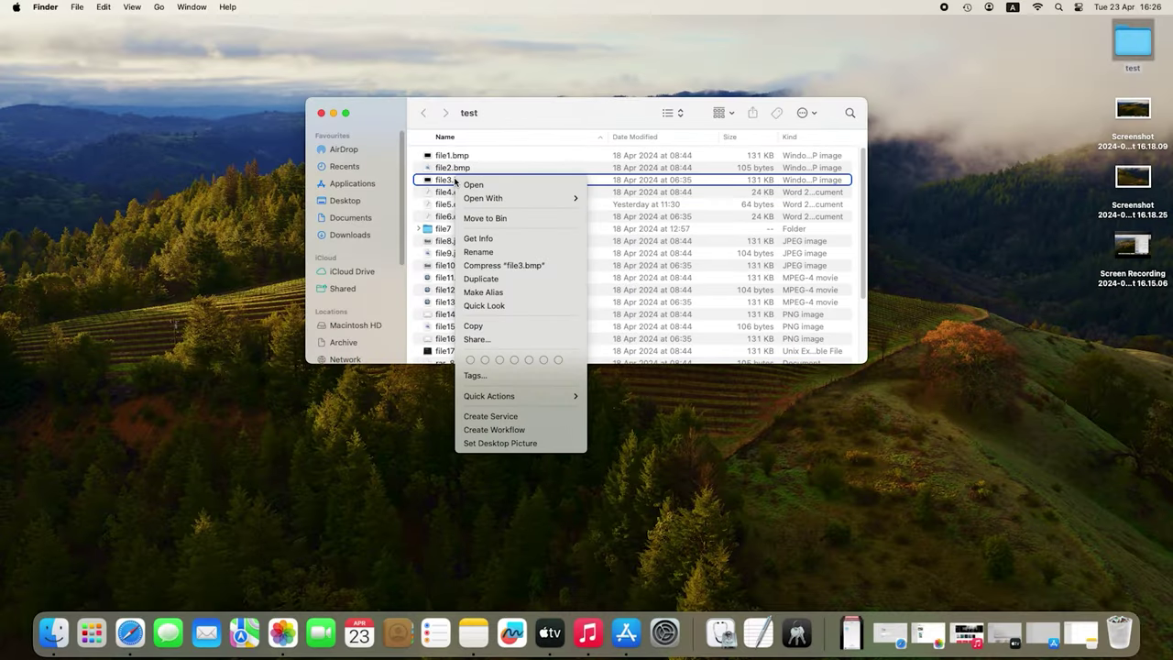
{"action": "left_click", "coordinate": [512, 341]}
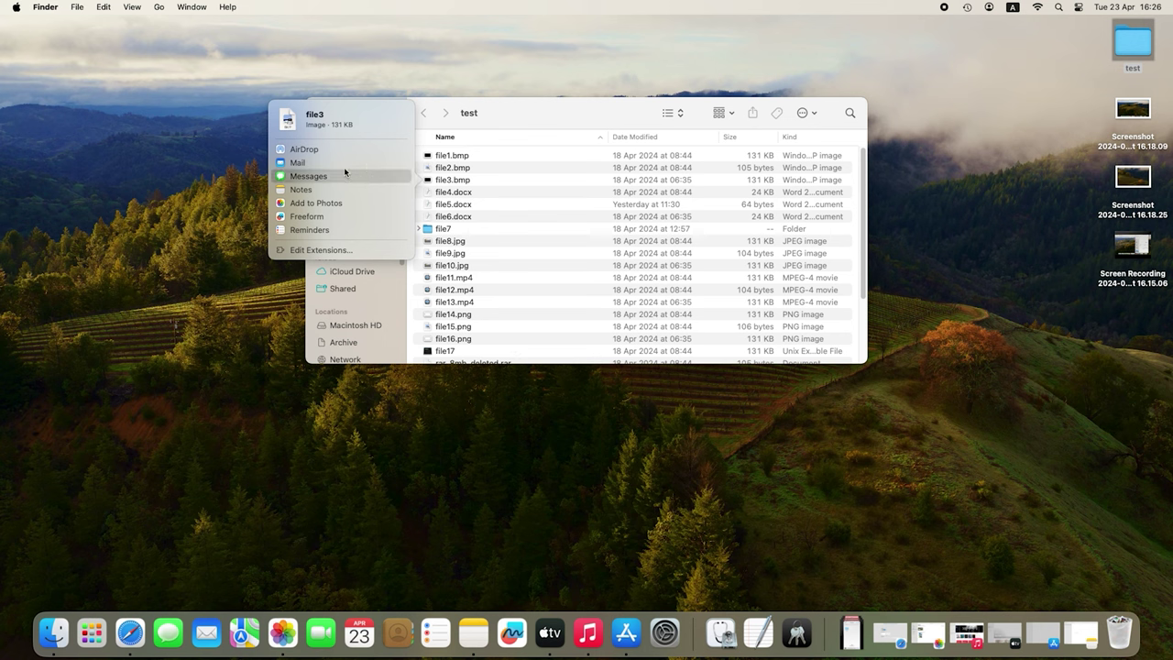
{"action": "left_click", "coordinate": [304, 150]}
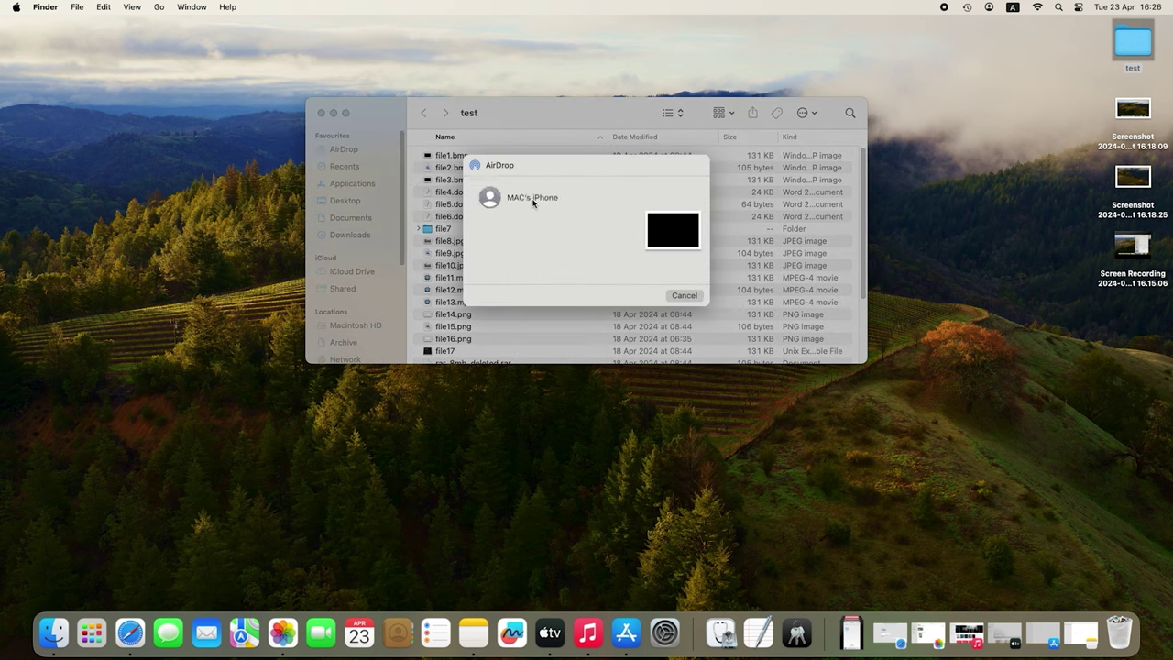
{"action": "left_click", "coordinate": [532, 200]}
{"action": "left_click", "coordinate": [687, 295]}
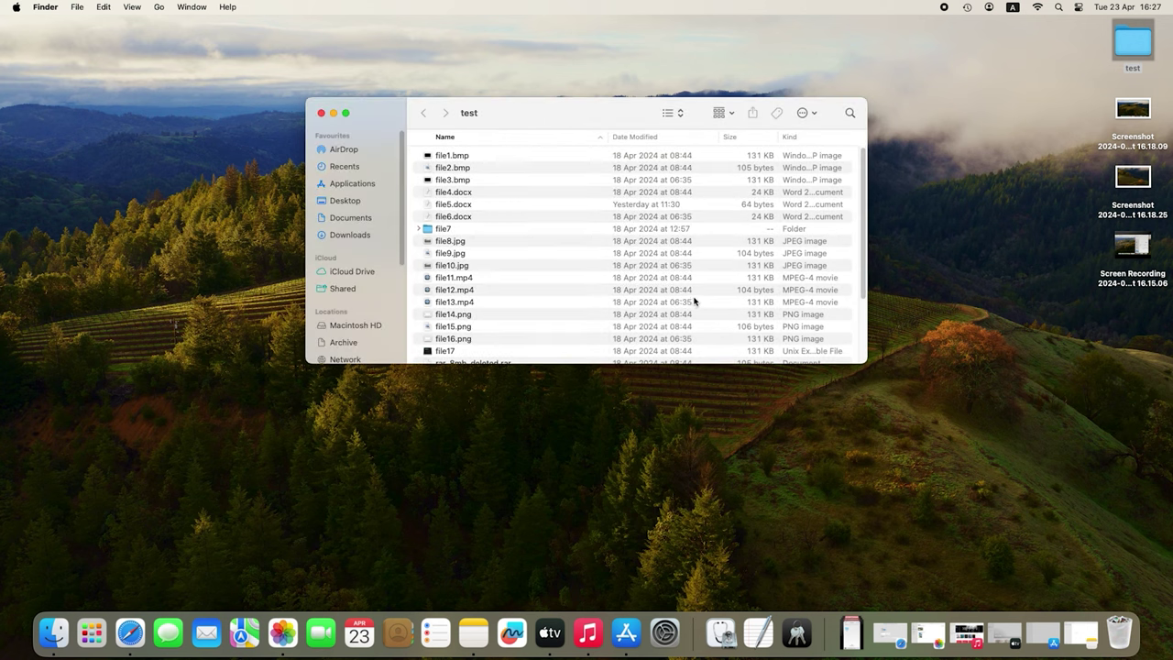
- Show AirDrop in Finder and allow this computer to be discovered by Everyone
{"action": "left_click", "coordinate": [60, 647]}
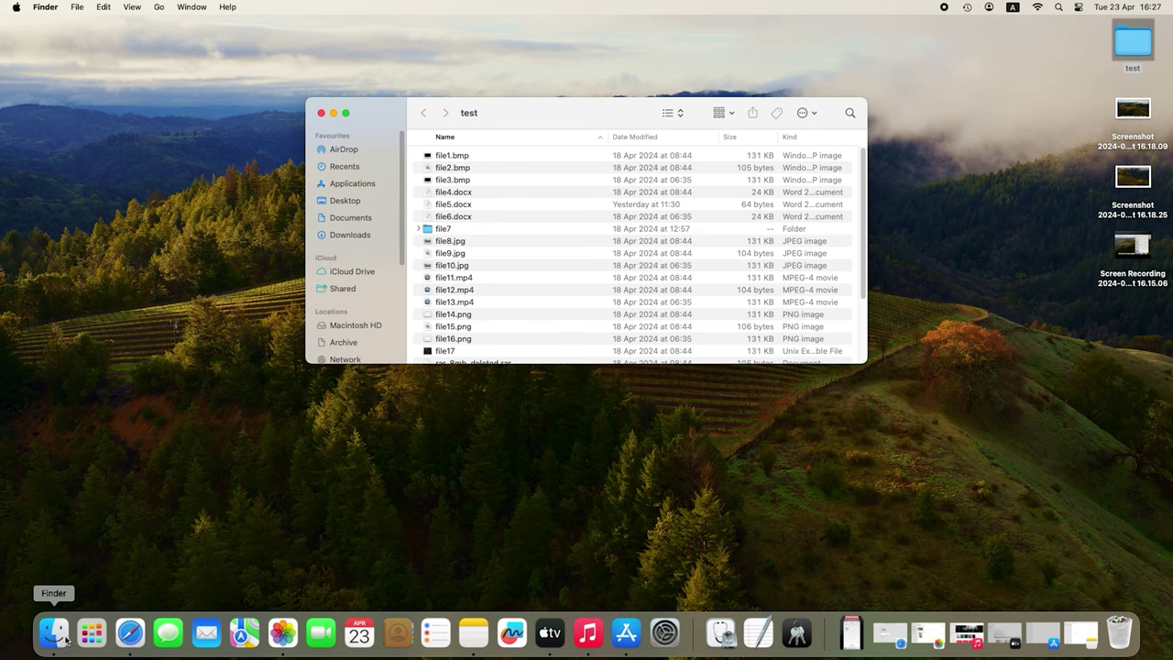
{"action": "left_click", "coordinate": [345, 152]}
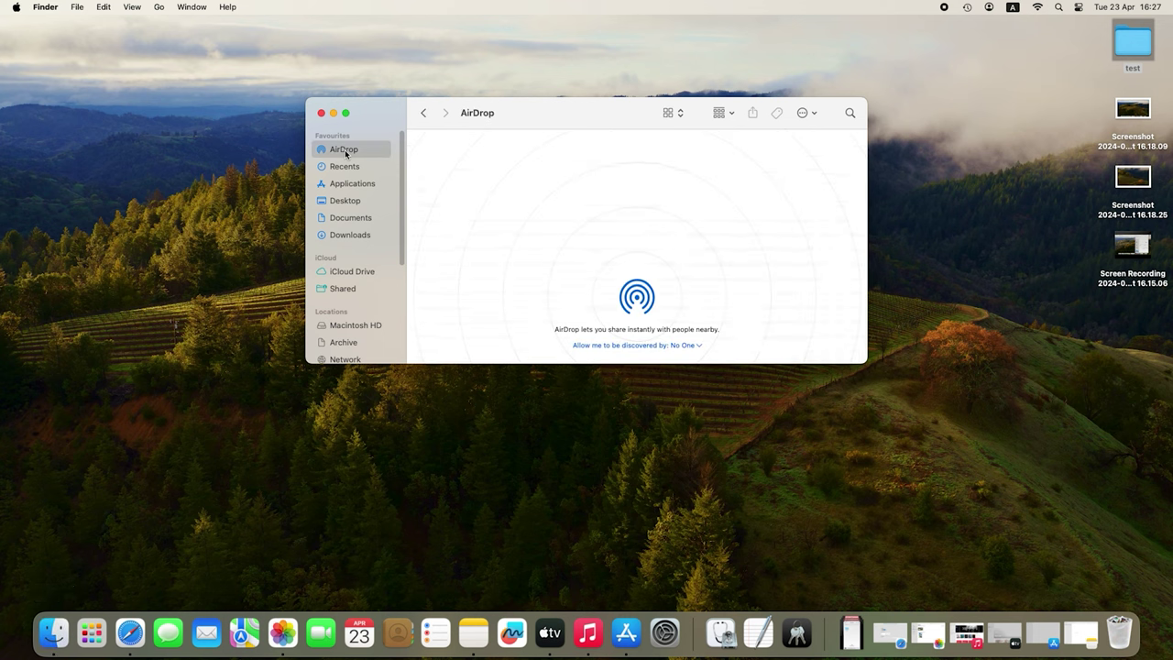
{"action": "left_click", "coordinate": [694, 346]}
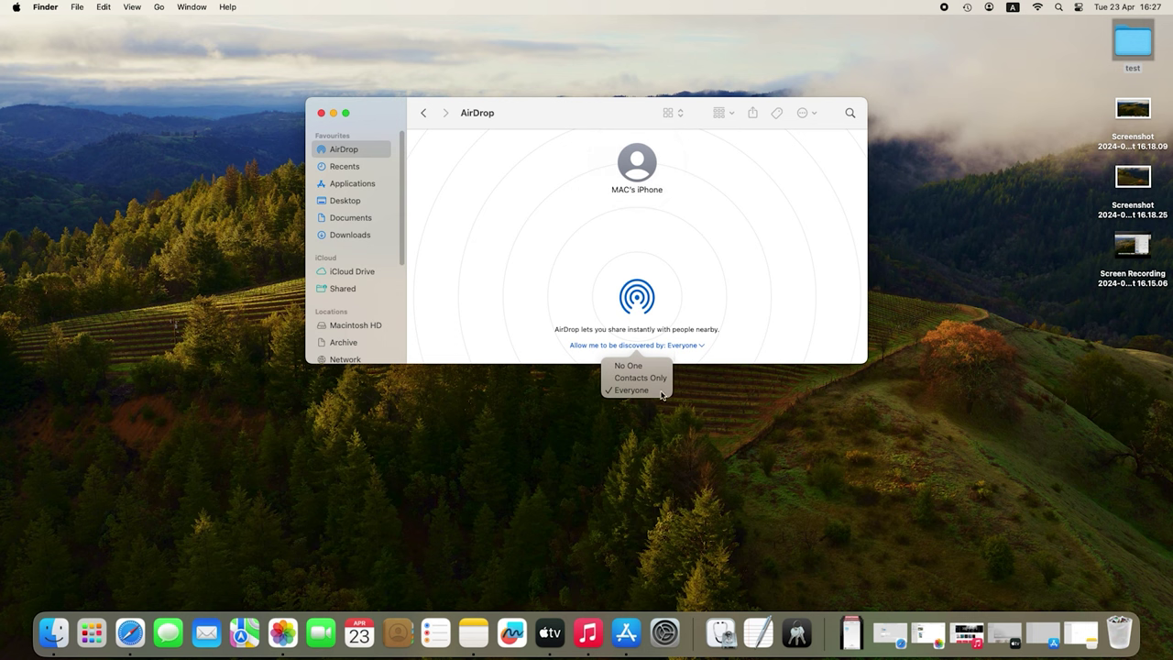
{"action": "left_click", "coordinate": [667, 192]}
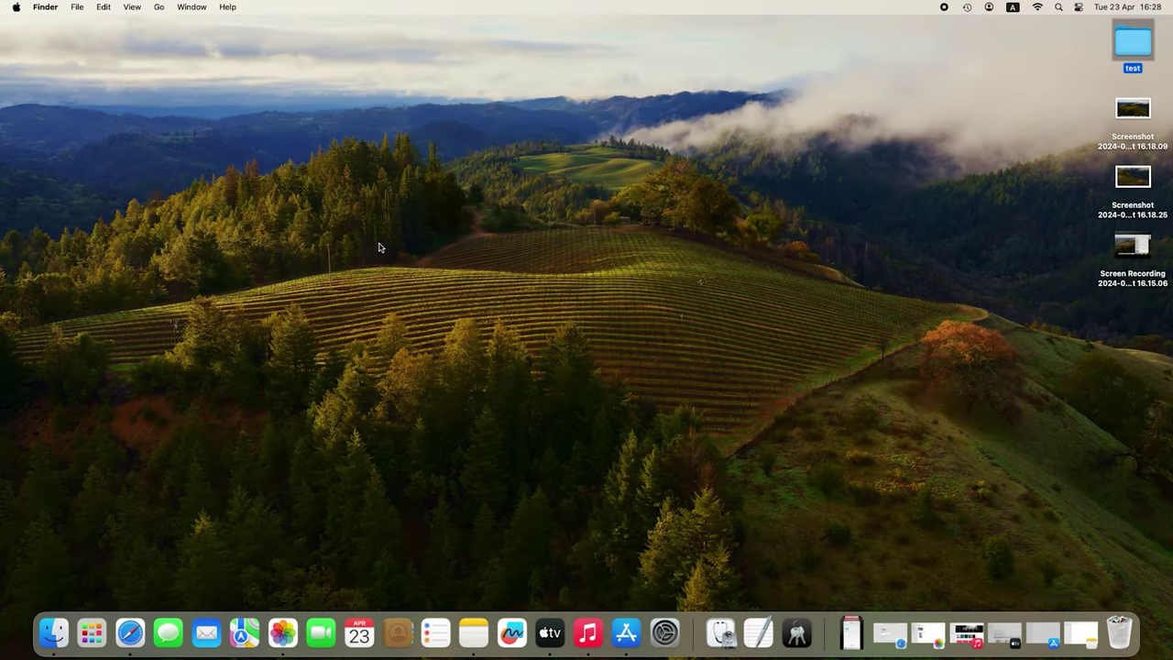
- Turn on the Do Not Disturb focus from Control Centre
{"action": "left_click", "coordinate": [1079, 7]}
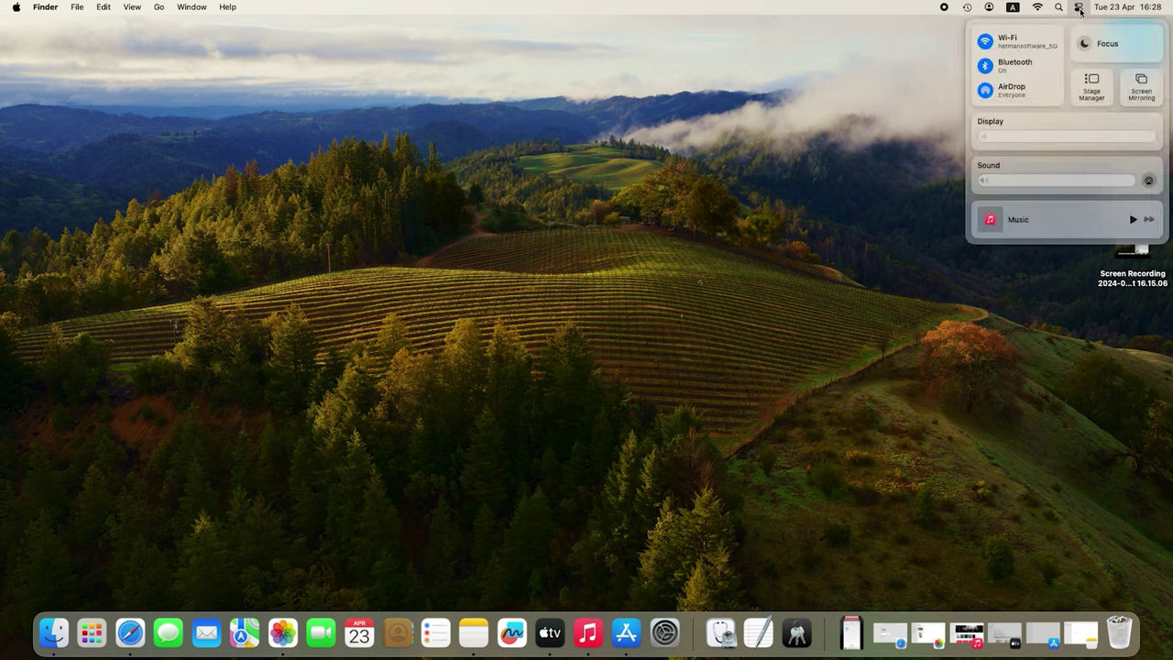
{"action": "left_click", "coordinate": [1150, 46]}
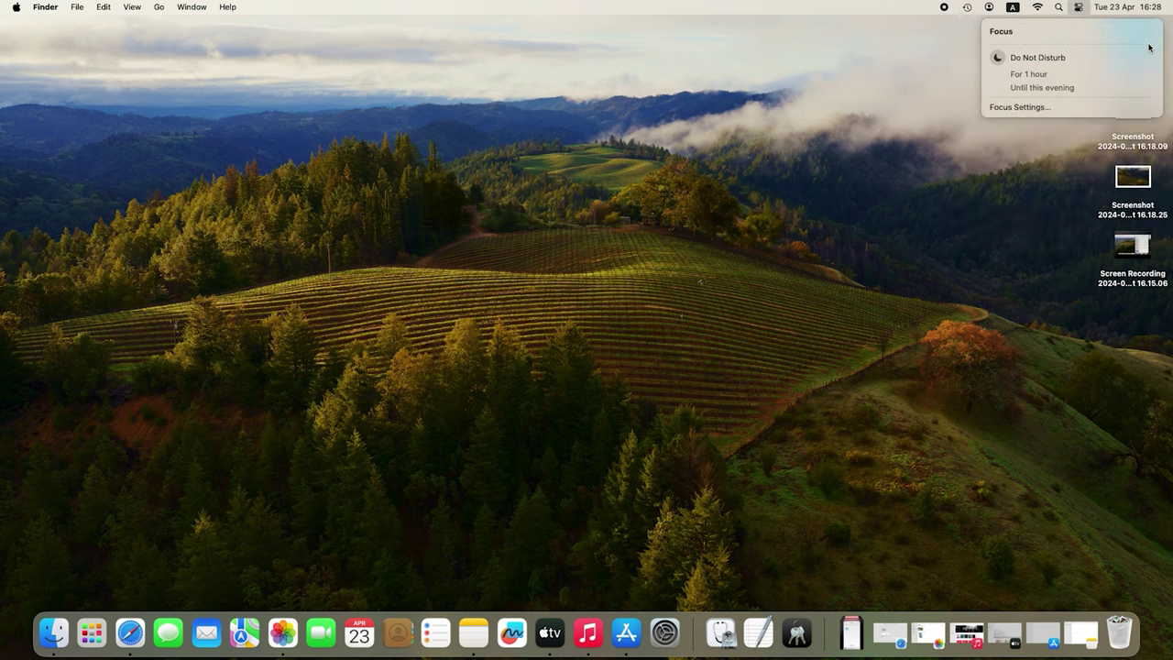
{"action": "left_click", "coordinate": [1090, 61]}
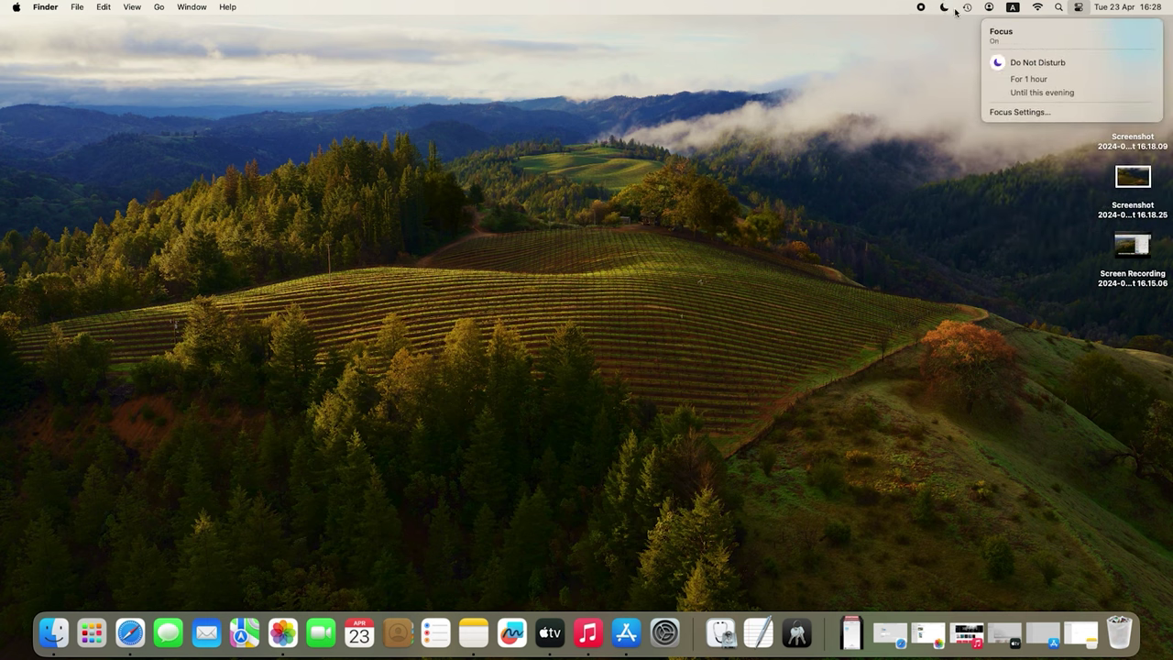
- Go to the system's Focus settings and add a new Focus of the Personal type
{"action": "left_click", "coordinate": [1041, 112]}
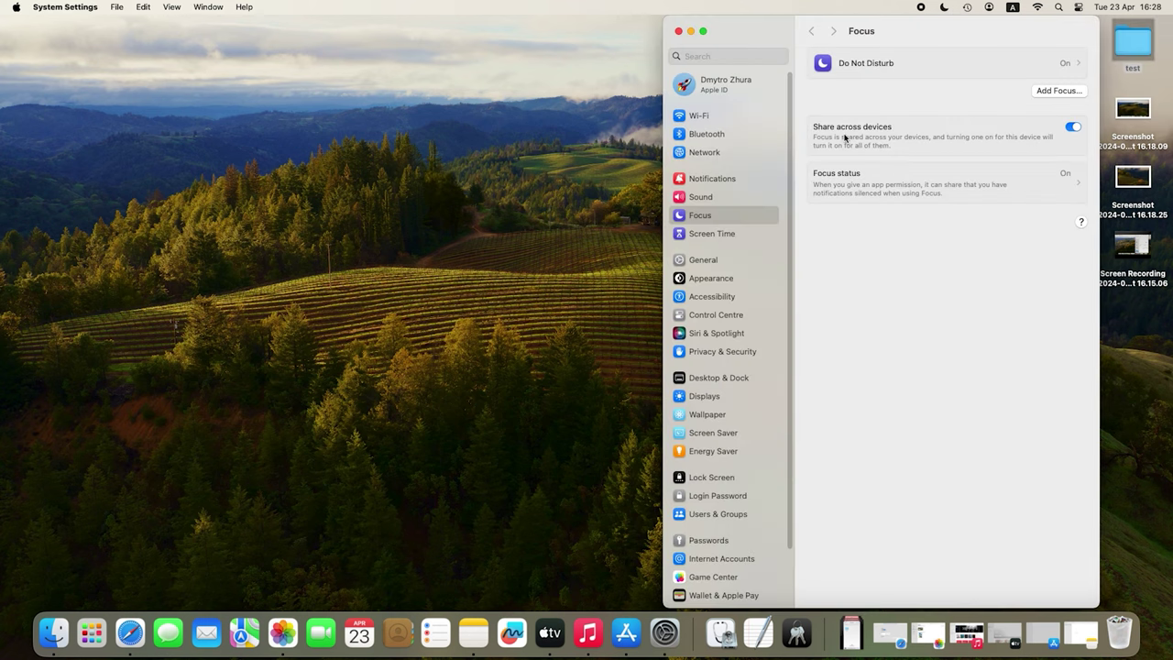
{"action": "left_click", "coordinate": [1061, 91]}
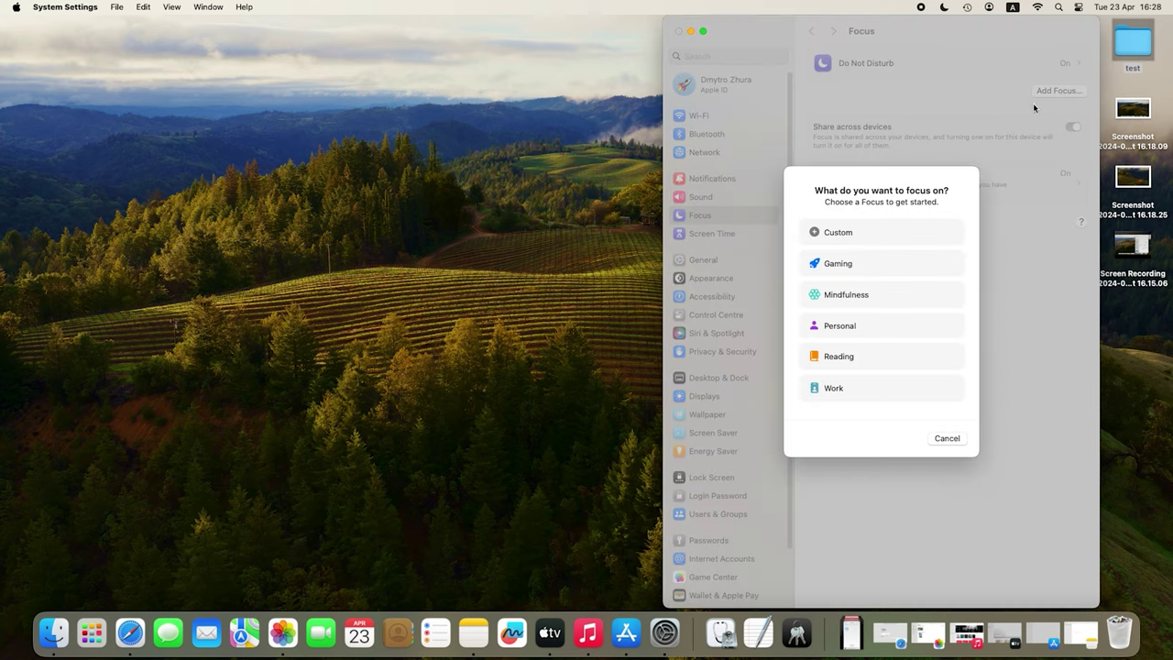
{"action": "left_click", "coordinate": [845, 326]}
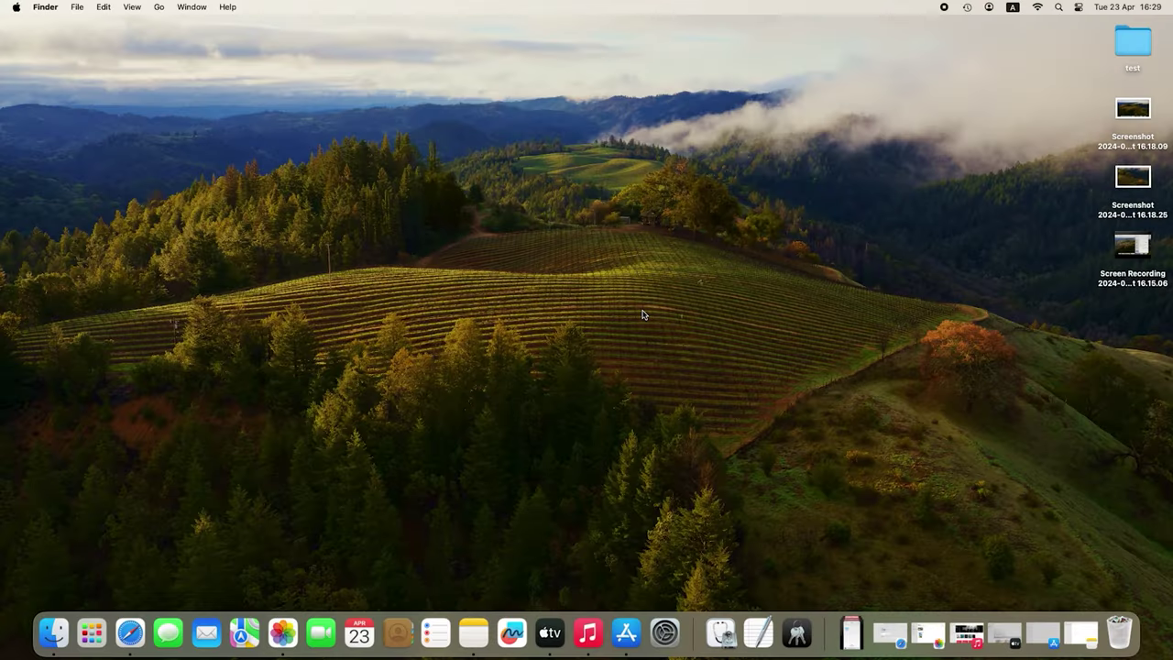
- Find Keychain Access with Spotlight and open it, choosing Keychain Access instead of the Passwords settings
{"action": "key", "text": "super+space"}
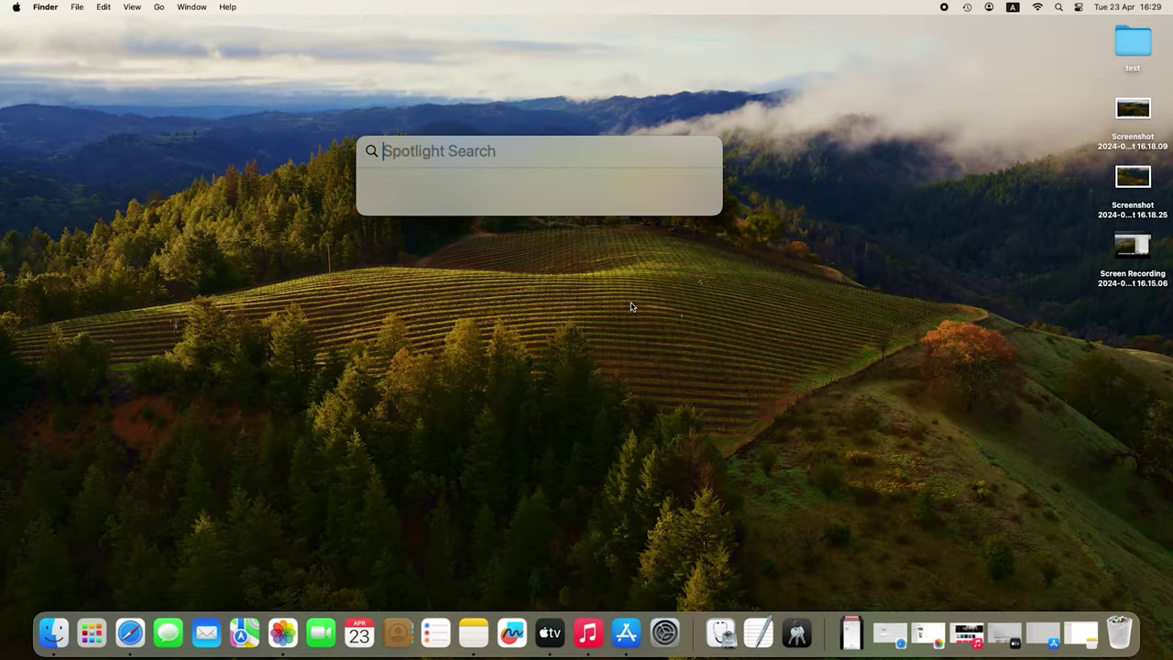
{"action": "type", "text": "keyc"}
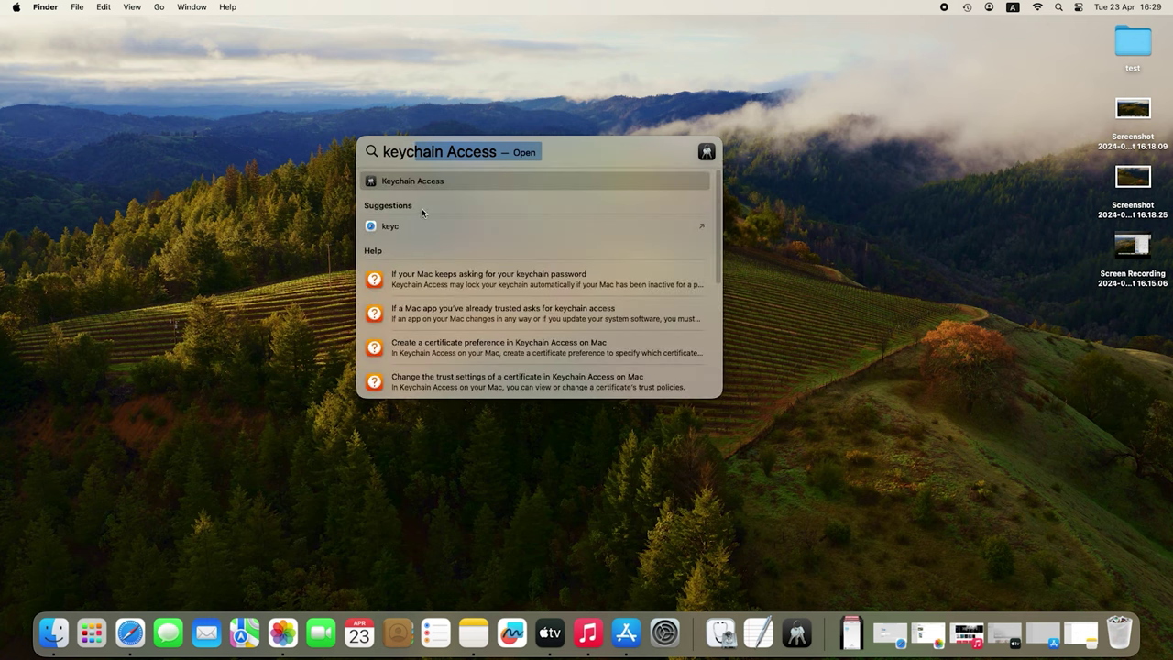
{"action": "left_click", "coordinate": [412, 186]}
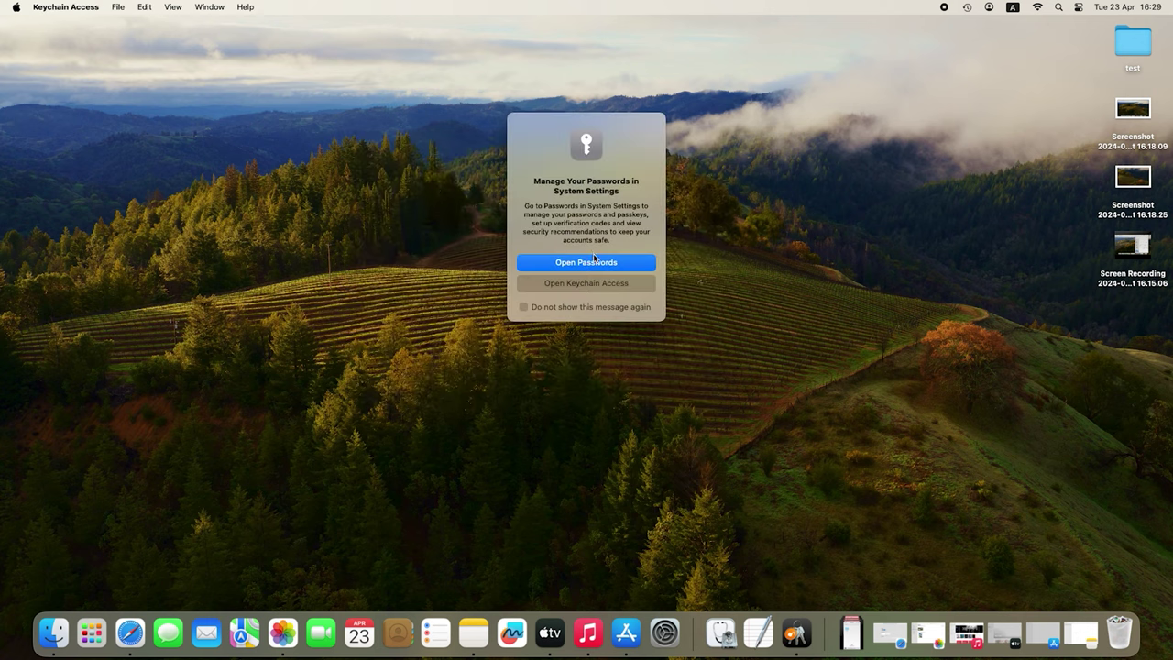
{"action": "left_click", "coordinate": [595, 283]}
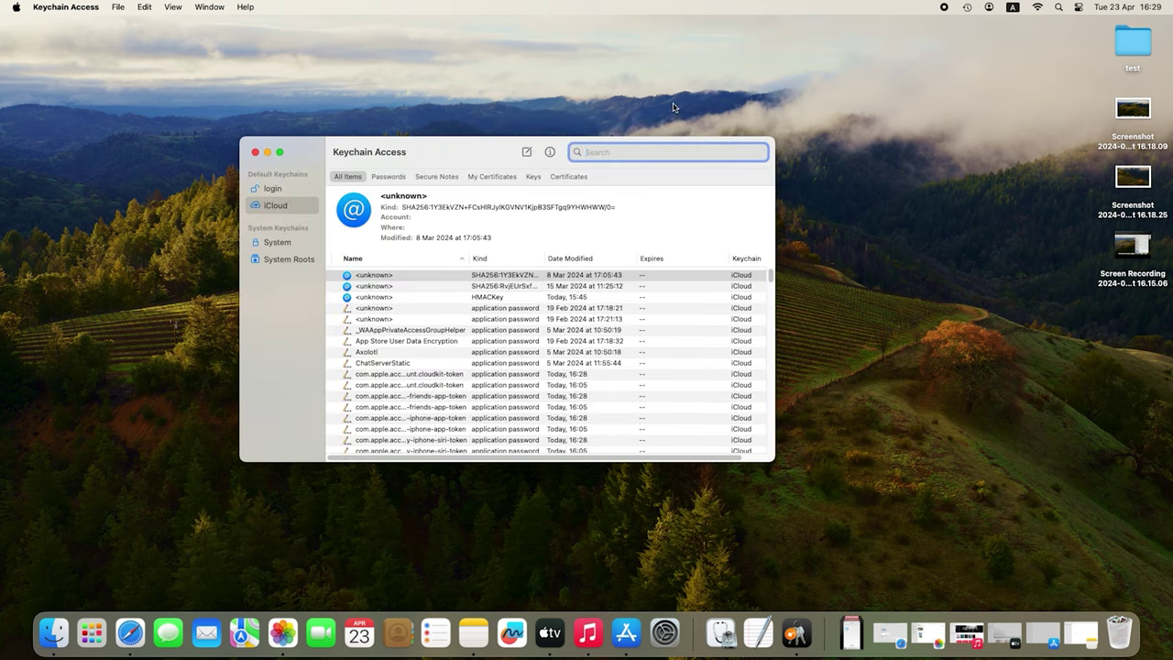
- Search the keychain items for "hetman" and open the information window of the hetmansoftware_5G network password
{"action": "type", "text": "hetman"}
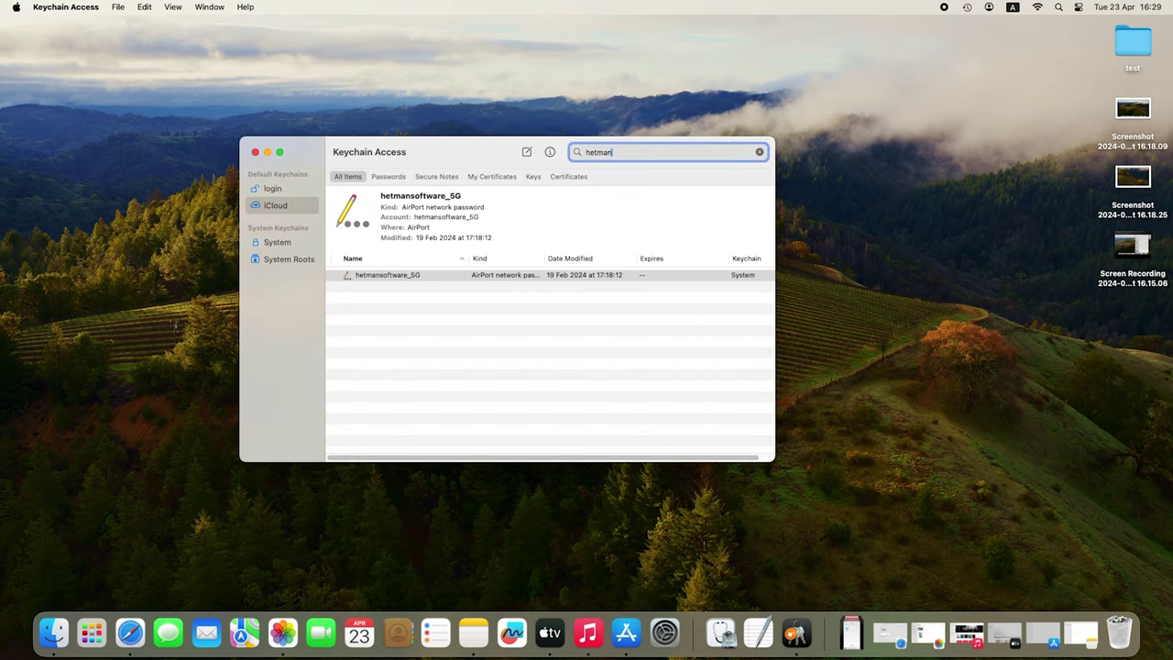
{"action": "left_click", "coordinate": [398, 276]}
{"action": "right_click", "coordinate": [399, 276]}
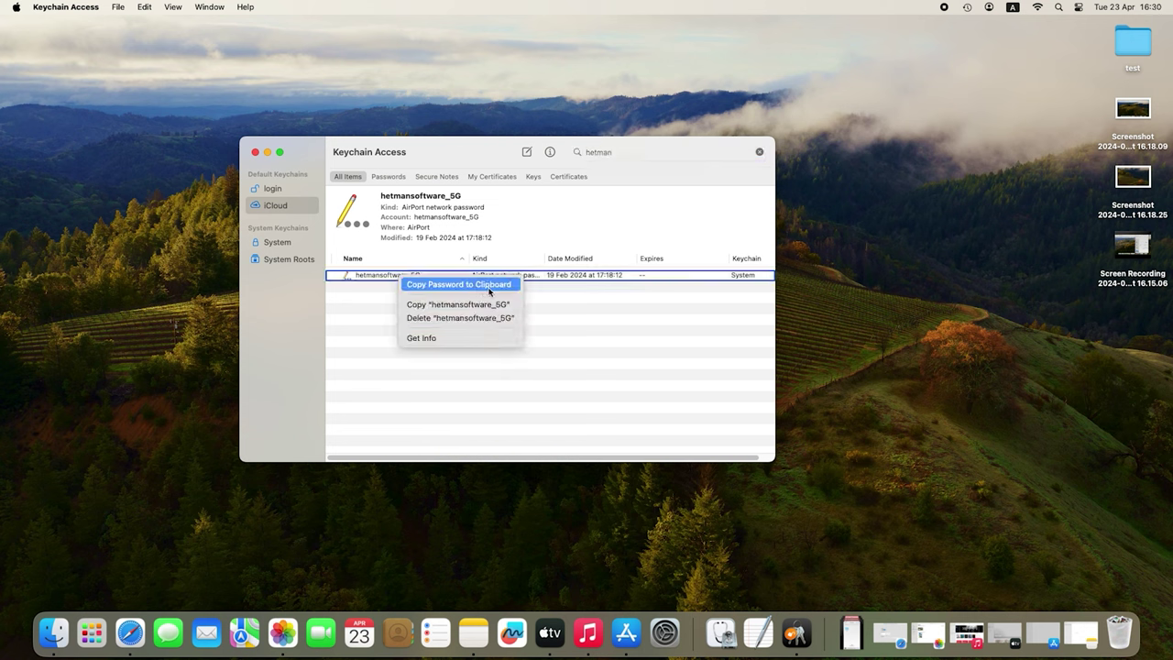
{"action": "left_click", "coordinate": [449, 337]}
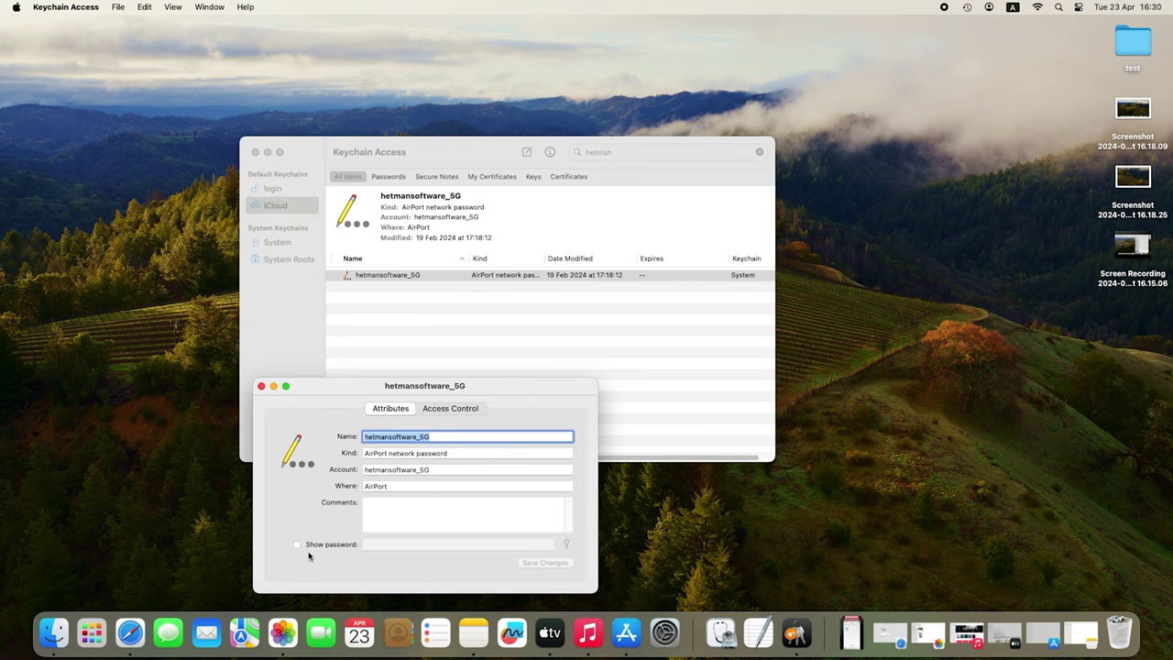
- Reveal the saved password of the hetmansoftware_5G network, authorising the request with the account password
{"action": "left_click", "coordinate": [298, 545]}
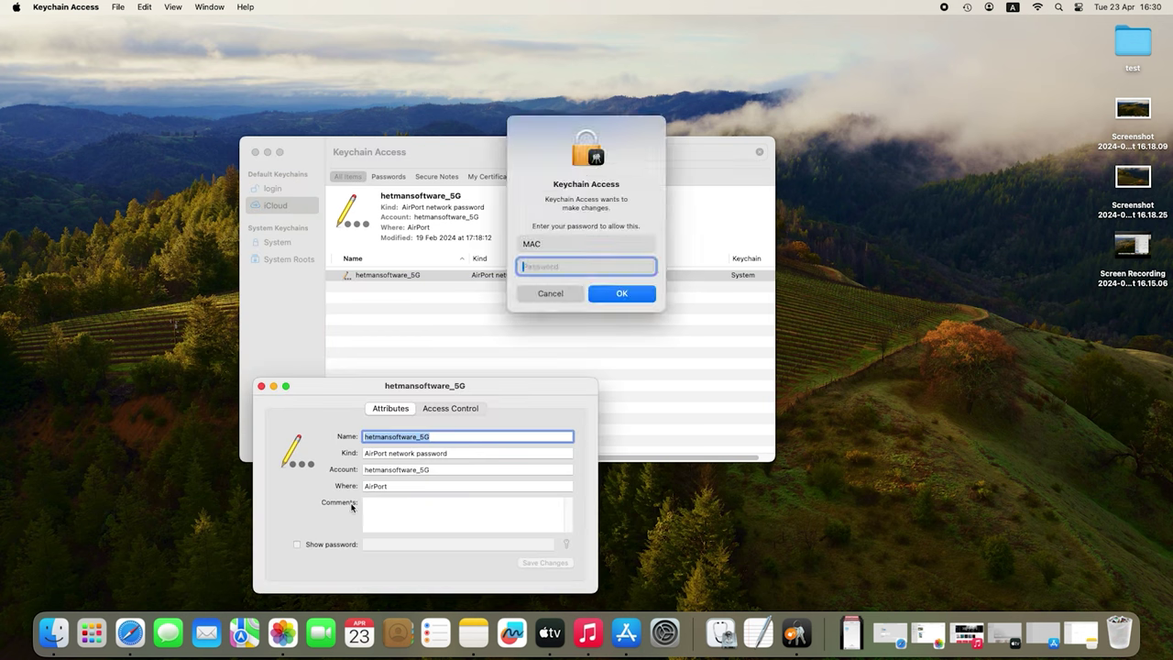
{"action": "type", "text": "••••"}
{"action": "left_click", "coordinate": [620, 295]}
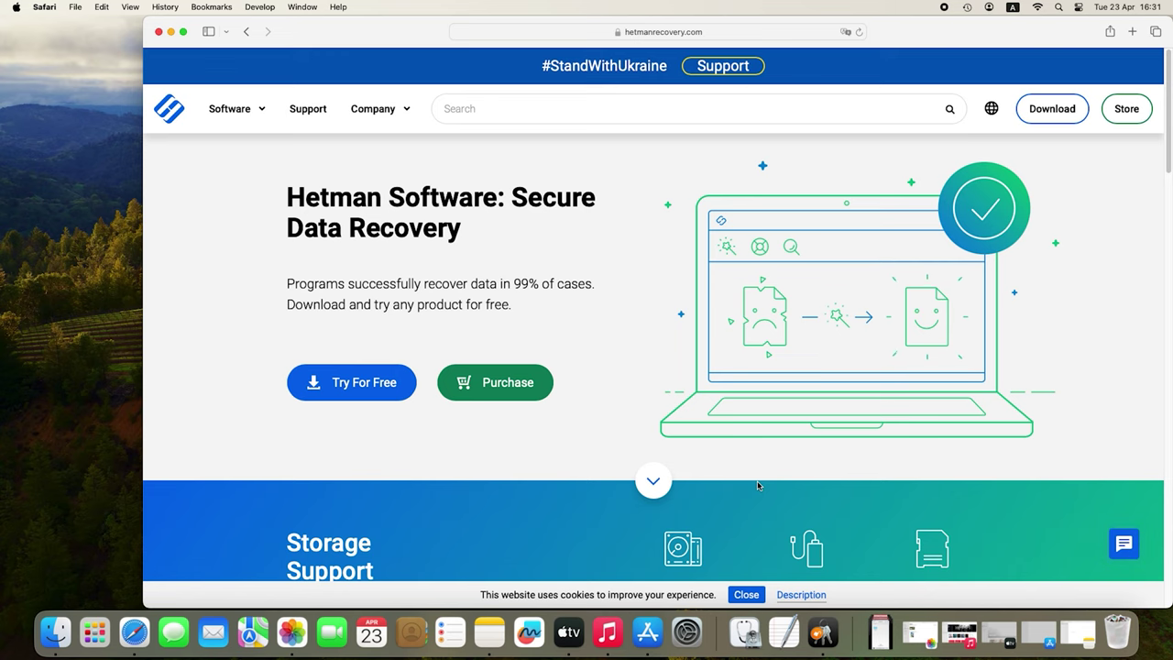
- In Safari, copy the address of the hetmanrecovery.com page and load it in a new tab
{"action": "key", "text": "super+l"}
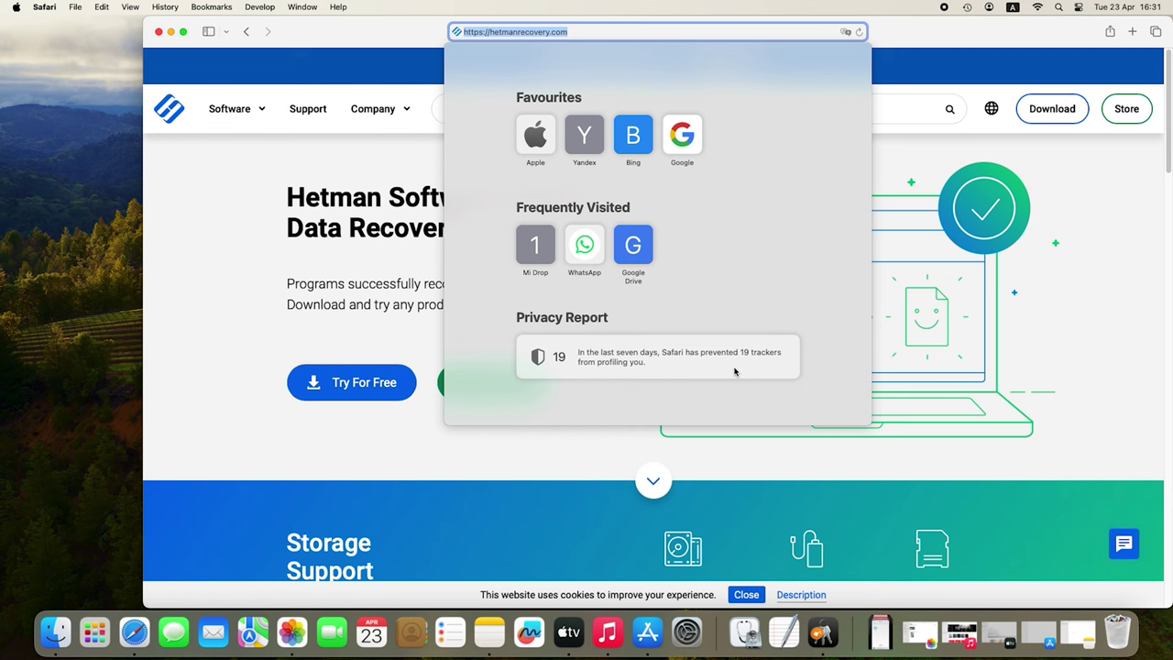
{"action": "key", "text": "super+c"}
{"action": "left_click", "coordinate": [880, 84]}
{"action": "left_click", "coordinate": [1132, 31]}
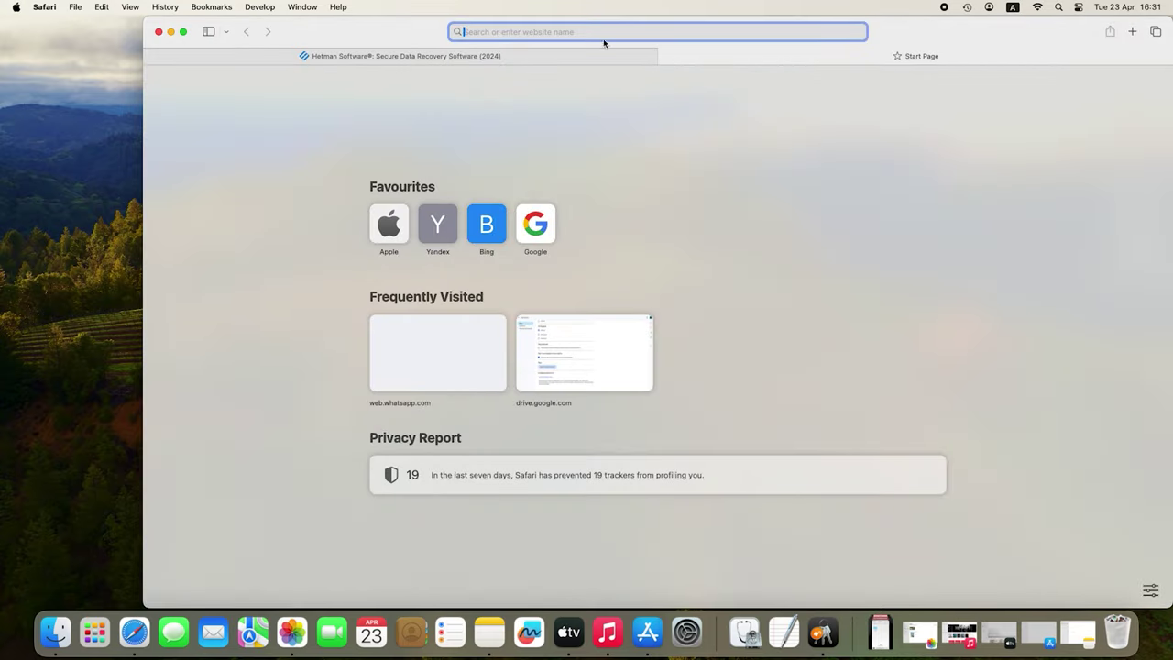
{"action": "key", "text": "super+v"}
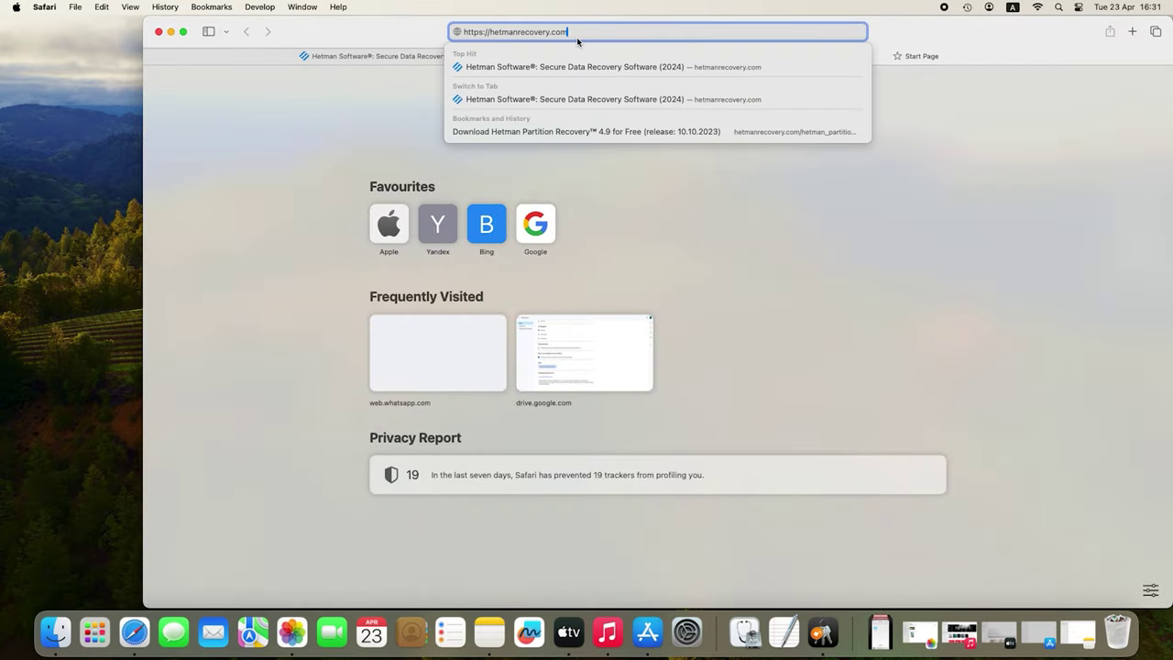
{"action": "key", "text": "Return"}
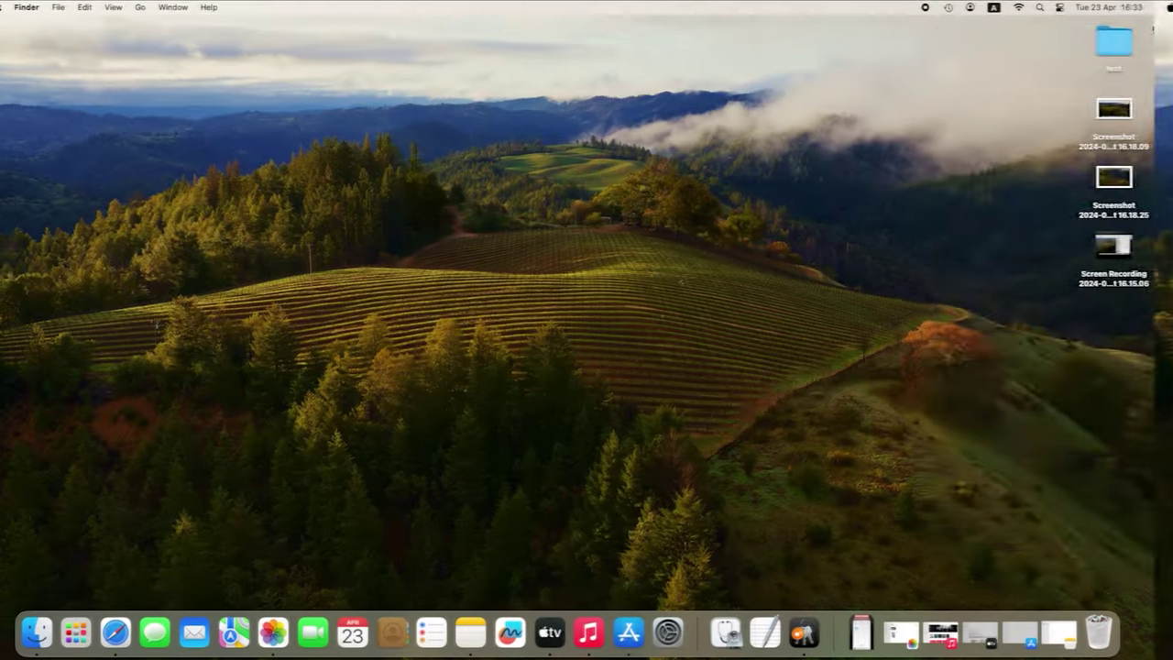
- Try the desktop's hot corners to bring up Notification Centre, a new quick note and Launchpad
{"action": "left_click", "coordinate": [1139, 7]}
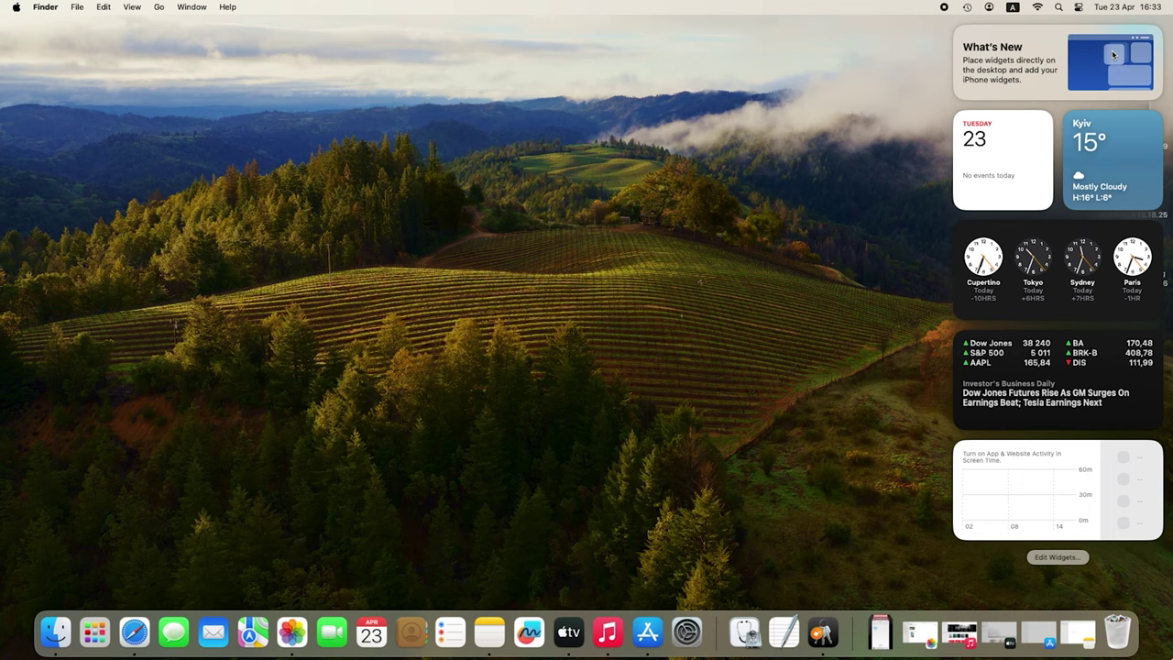
{"action": "mouse_move", "coordinate": [1168, 654]}
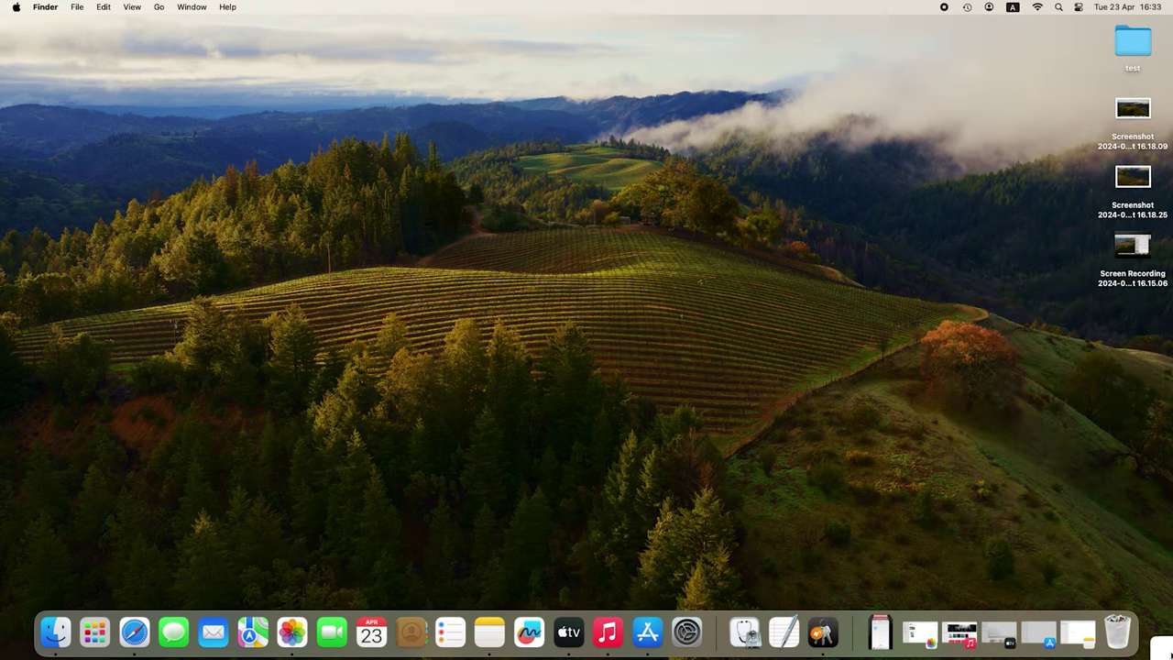
{"action": "left_click", "coordinate": [1162, 649]}
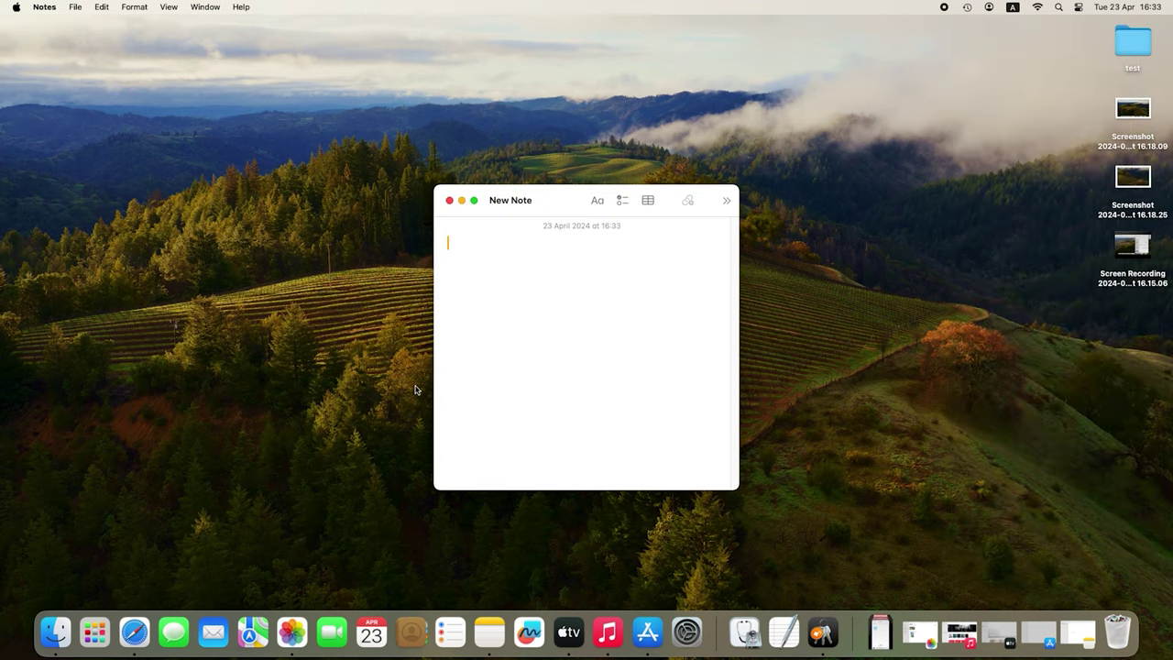
{"action": "mouse_move", "coordinate": [4, 652]}
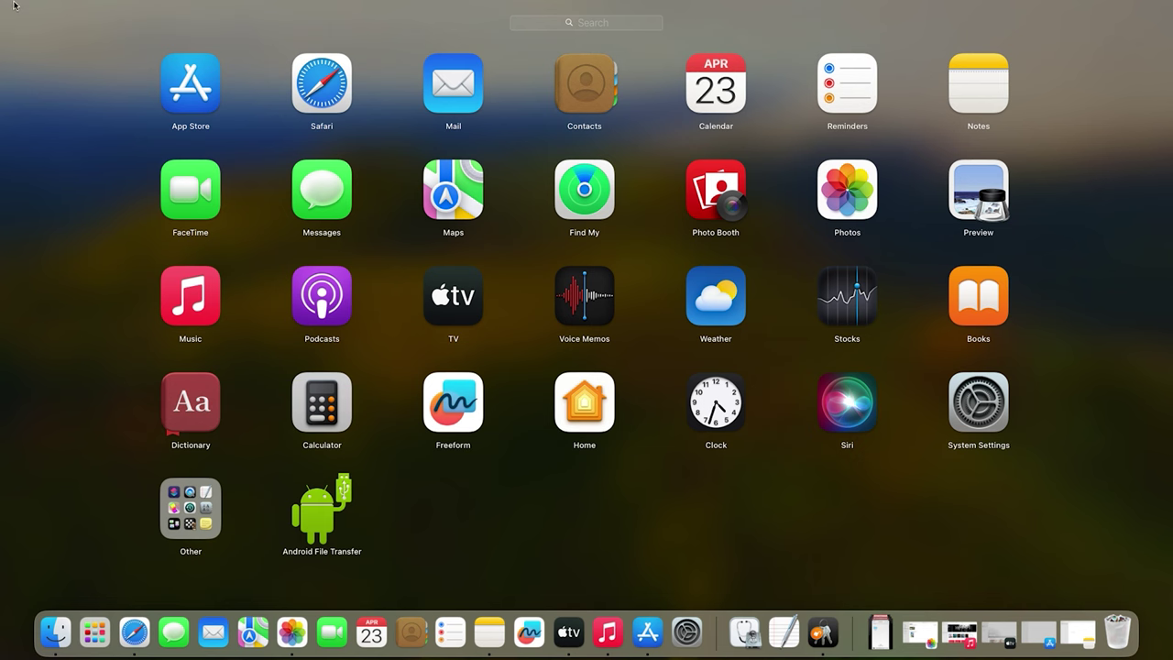
{"action": "mouse_move", "coordinate": [14, 5]}
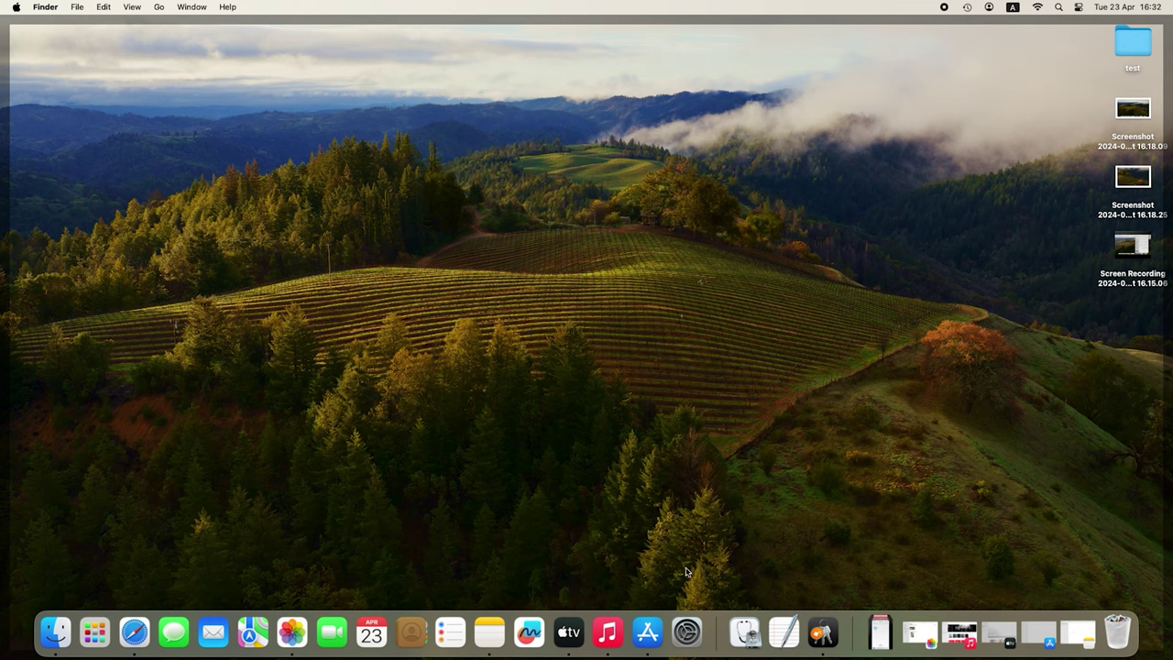
- In the Desktop & Dock settings, assign Mission Control to the display's upper-right hot corner
{"action": "left_click", "coordinate": [686, 633]}
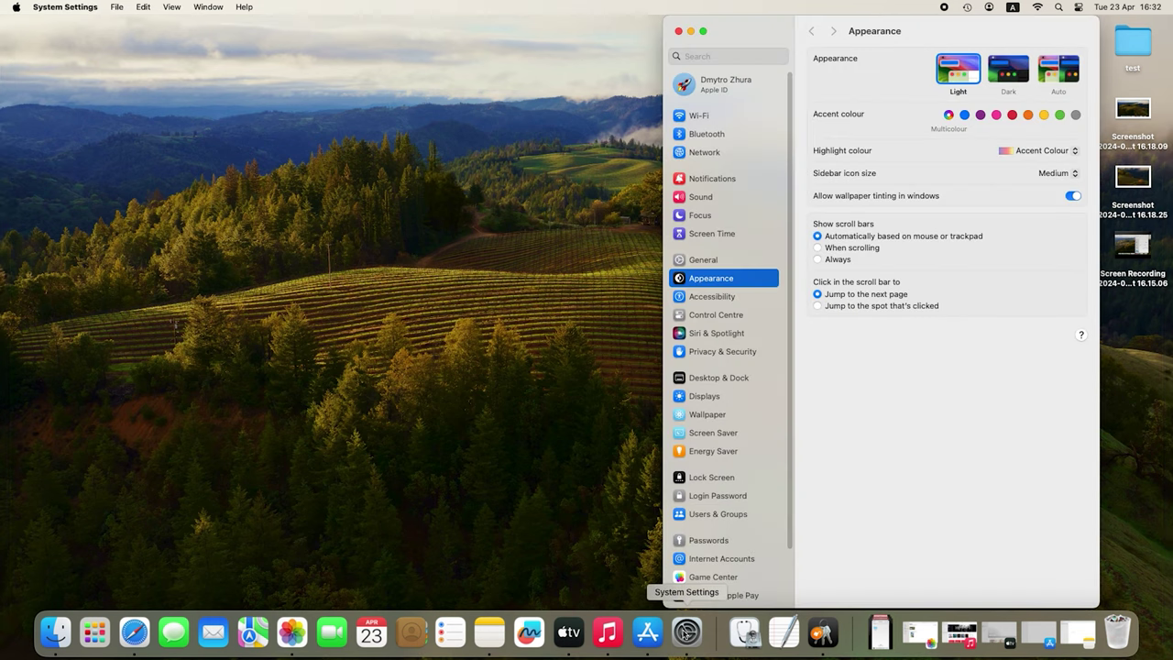
{"action": "left_click", "coordinate": [725, 382]}
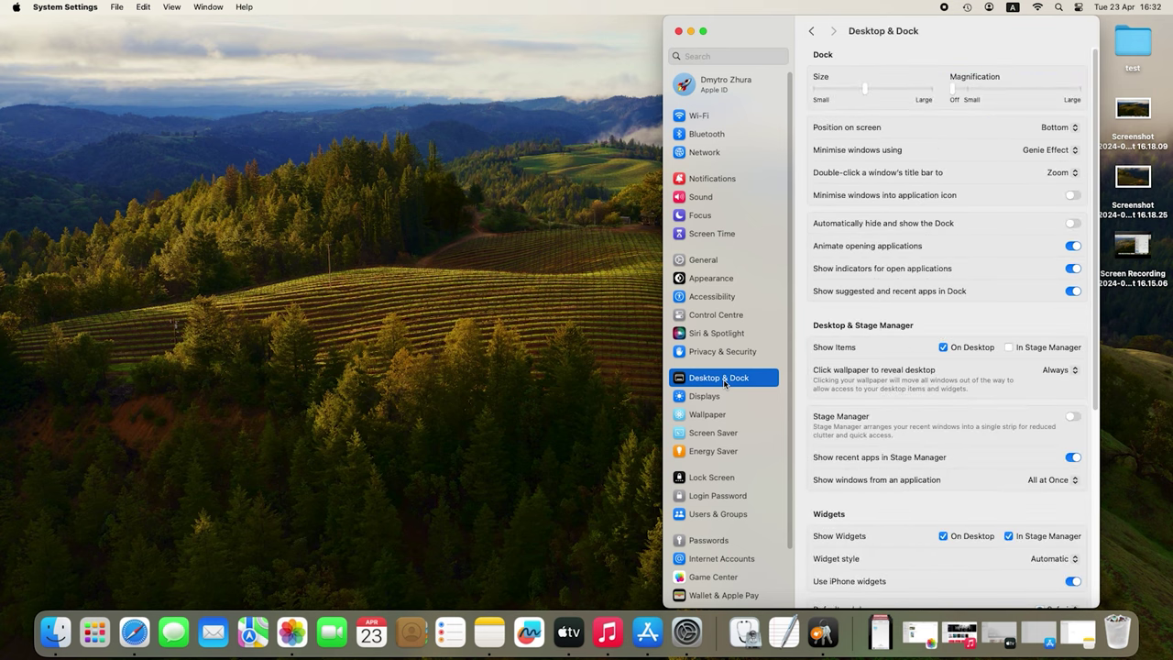
{"action": "scroll", "coordinate": [878, 401], "scroll_direction": "down", "scroll_amount": 6}
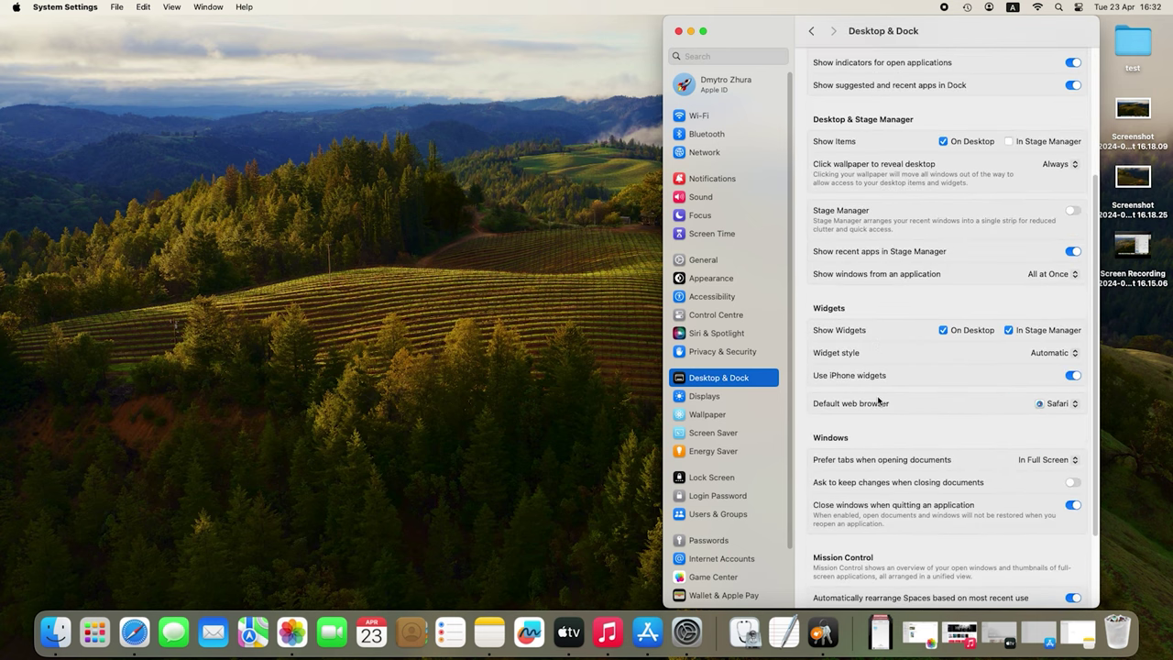
{"action": "scroll", "coordinate": [878, 401], "scroll_direction": "down", "scroll_amount": 2}
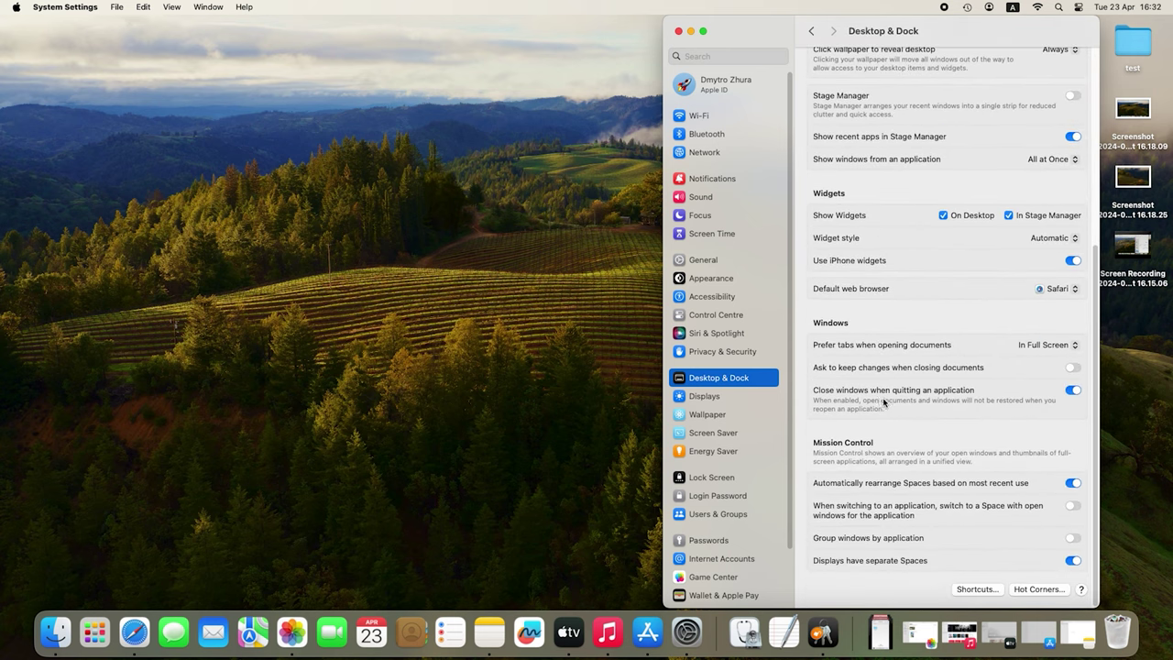
{"action": "left_click", "coordinate": [1047, 594]}
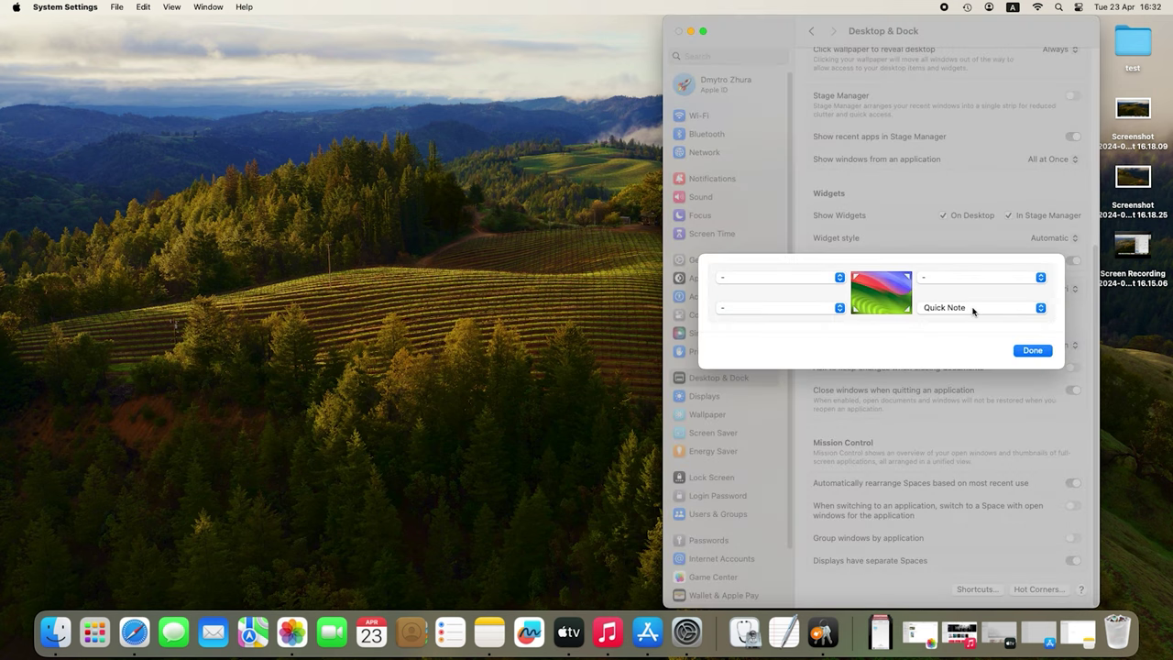
{"action": "left_click", "coordinate": [1041, 278]}
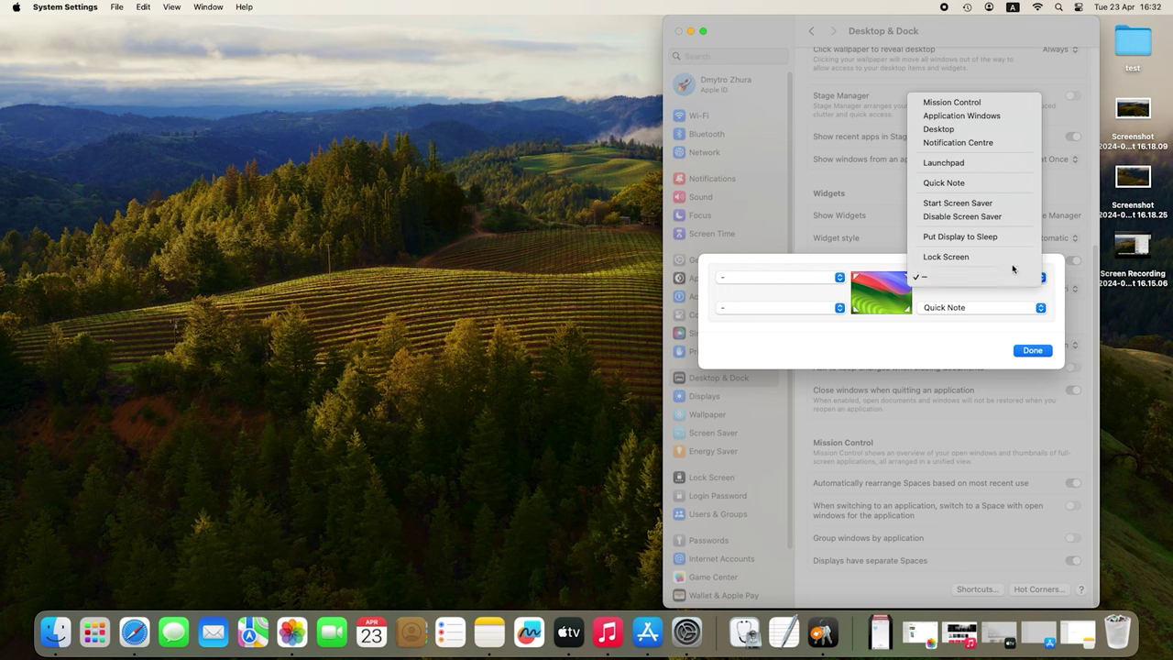
{"action": "left_click", "coordinate": [987, 105]}
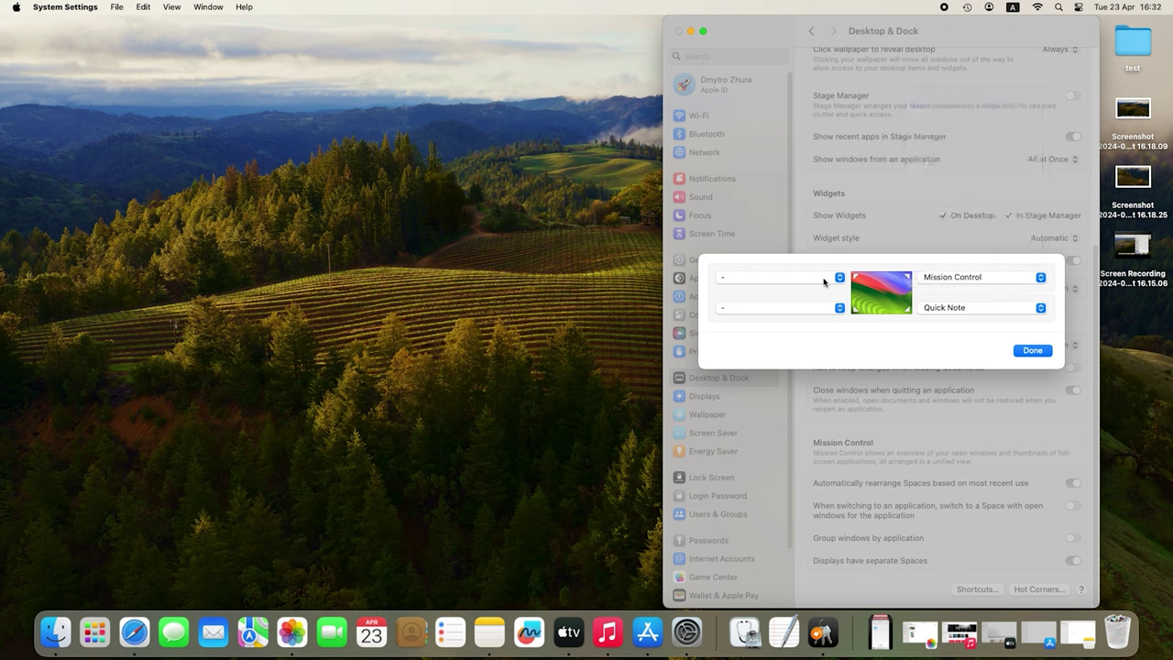
- Assign Application Windows to the display's upper-left hot corner and Launchpad to the lower-left one, confirm, and close the settings window
{"action": "left_click", "coordinate": [837, 278]}
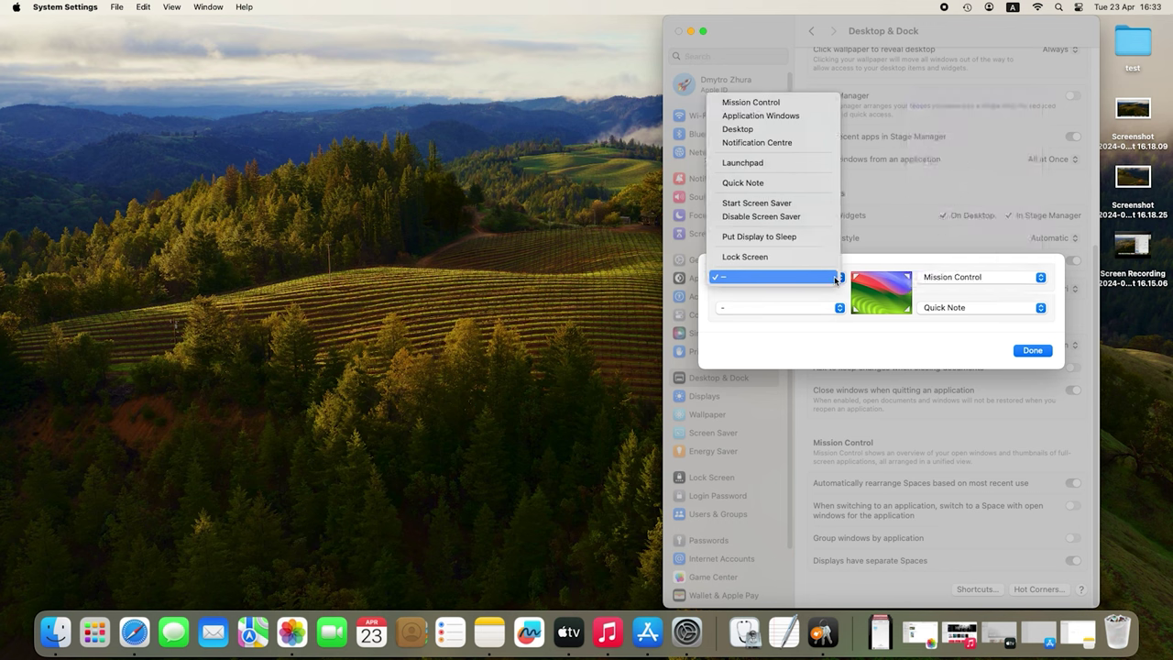
{"action": "left_click", "coordinate": [806, 115]}
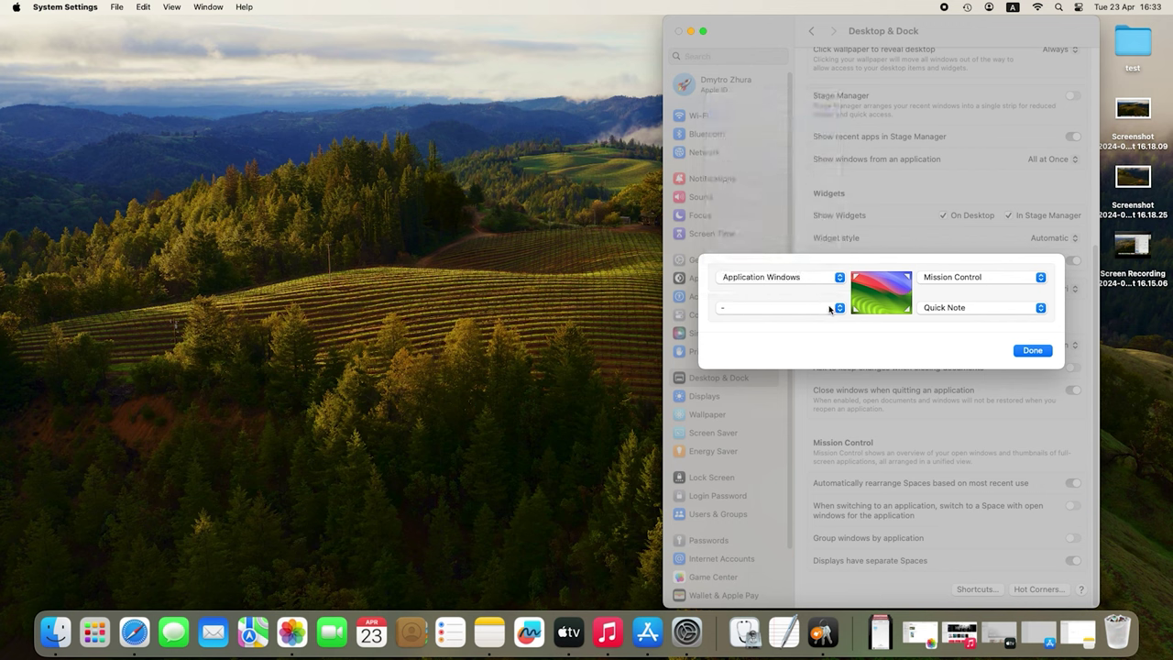
{"action": "left_click", "coordinate": [837, 309]}
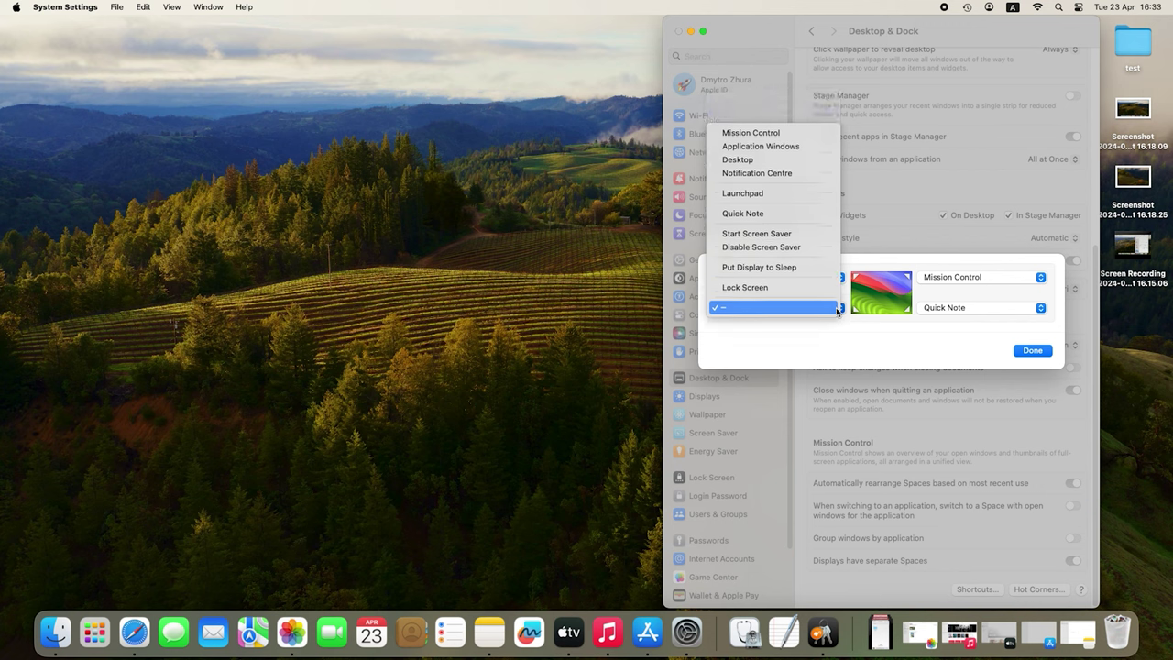
{"action": "left_click", "coordinate": [801, 196]}
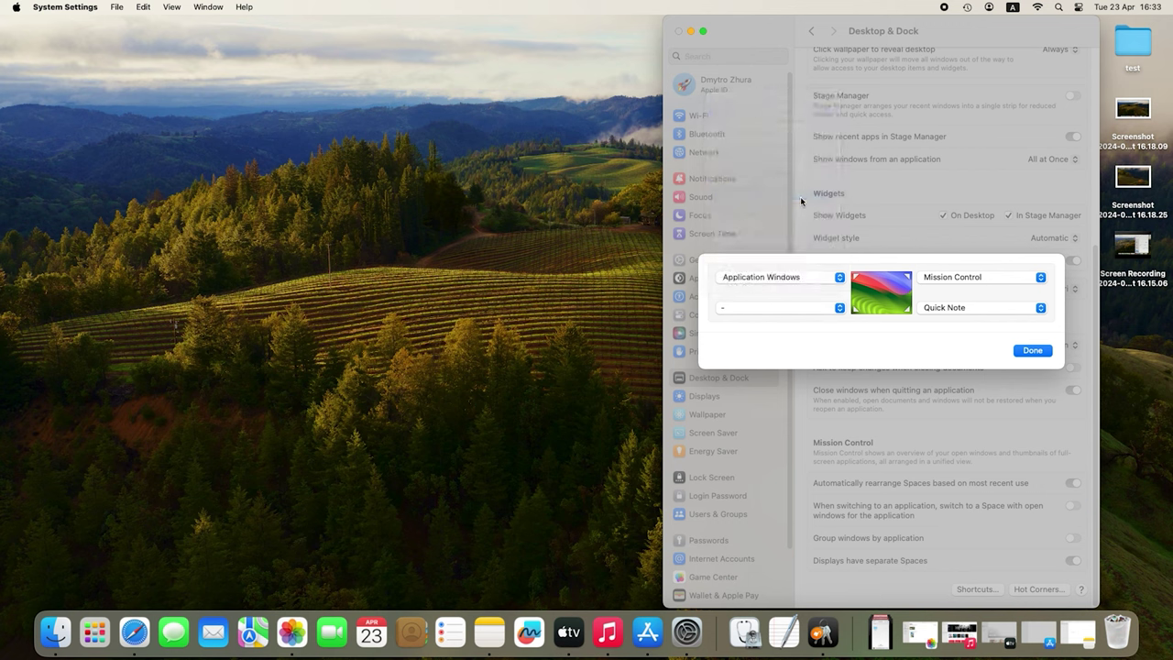
{"action": "left_click", "coordinate": [1033, 351]}
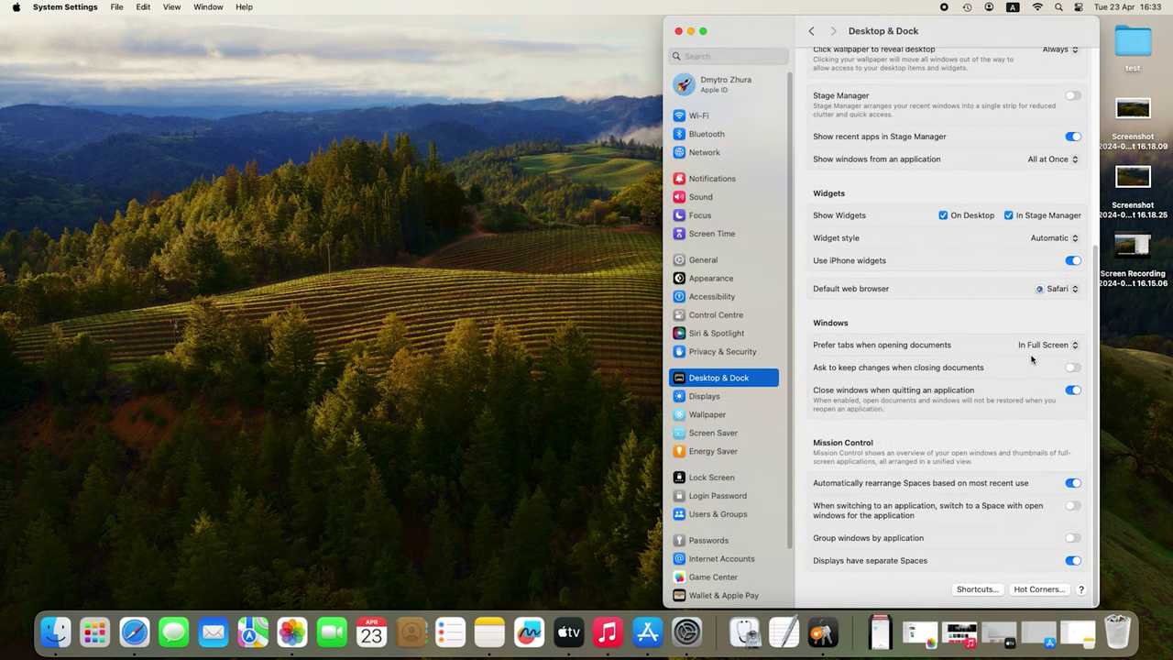
{"action": "left_click", "coordinate": [679, 31]}
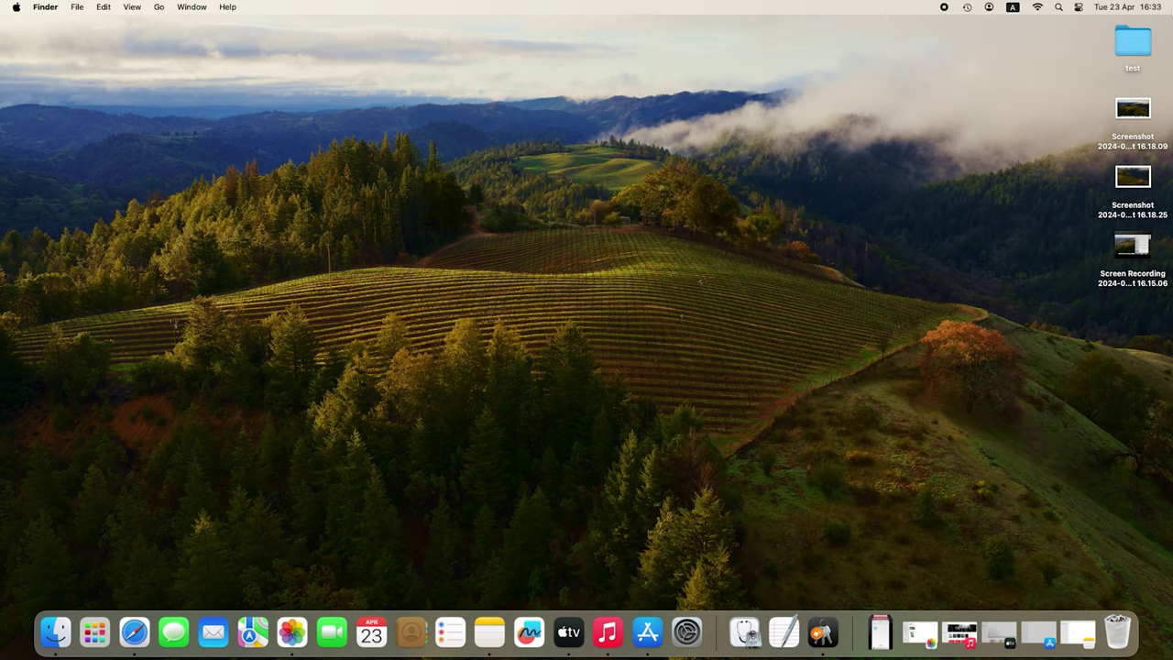
- Try the hot corners to bring up Notification Centre, reveal the desktop and start a new quick note
{"action": "mouse_move", "coordinate": [1172, 1]}
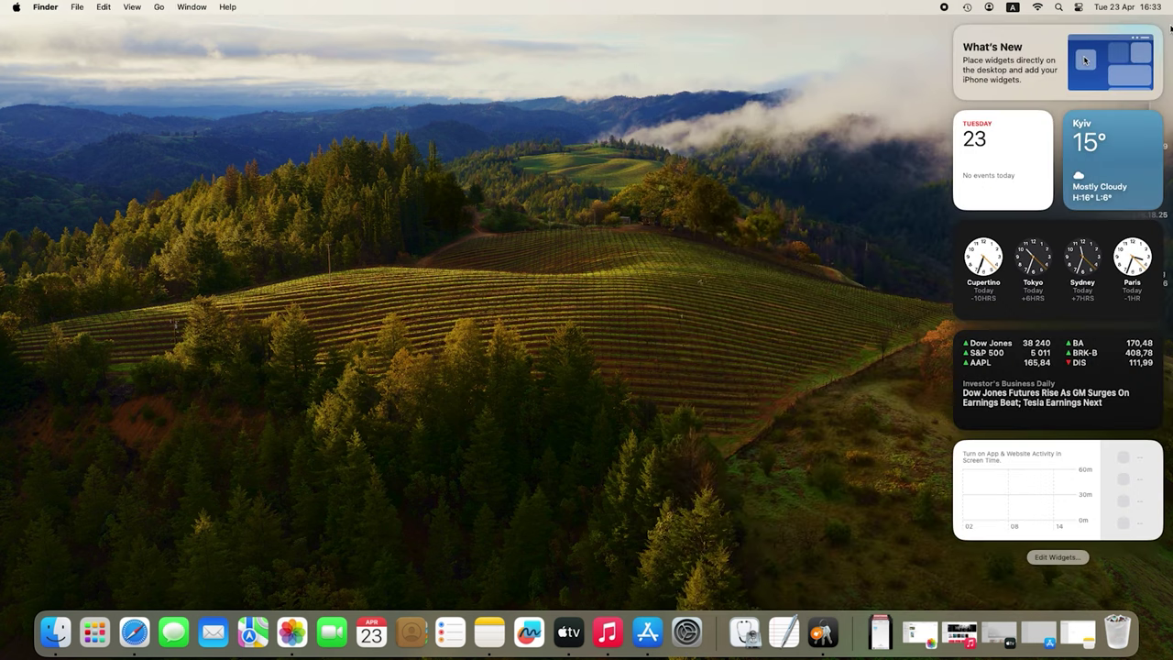
{"action": "key", "text": "super+shift+5"}
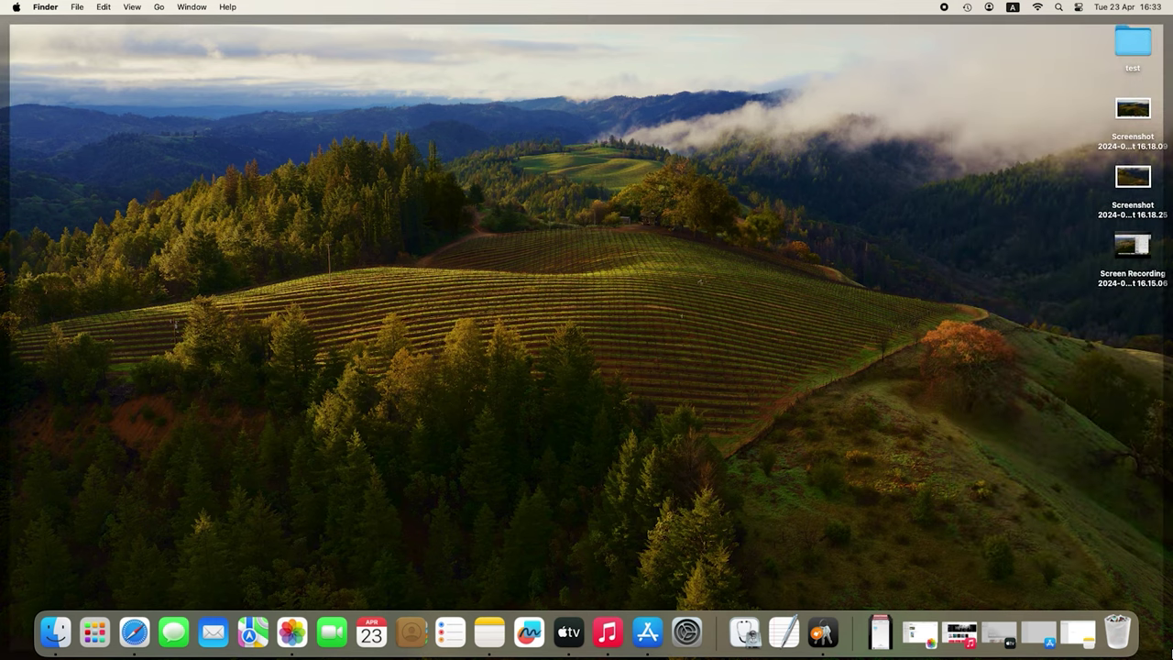
{"action": "left_click", "coordinate": [1164, 654]}
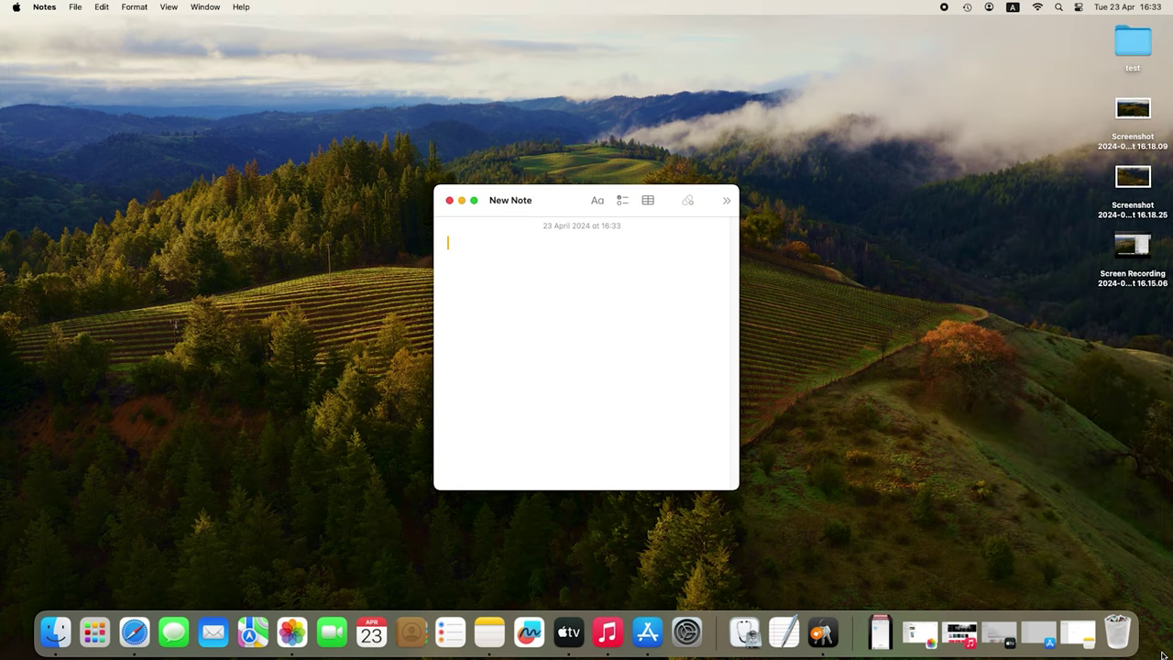
{"action": "left_click", "coordinate": [718, 149]}
- Try the hot corners for Mission Control, application windows, Launchpad and a quick note, closing the note at the end
{"action": "mouse_move", "coordinate": [1171, 4]}
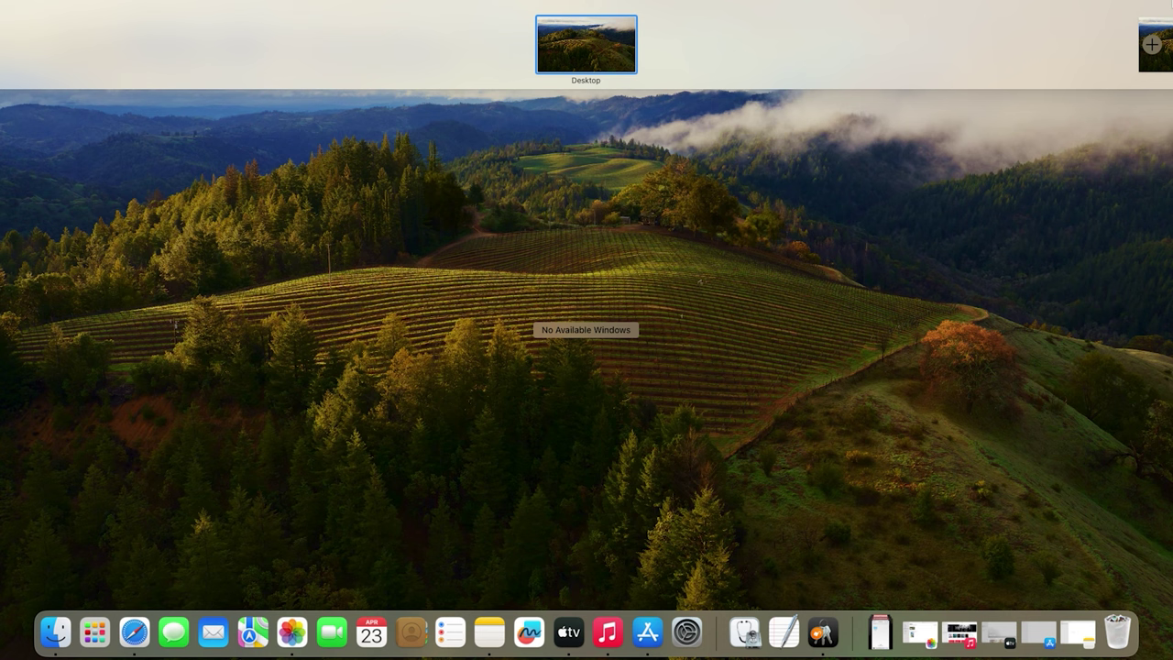
{"action": "mouse_move", "coordinate": [2, 5]}
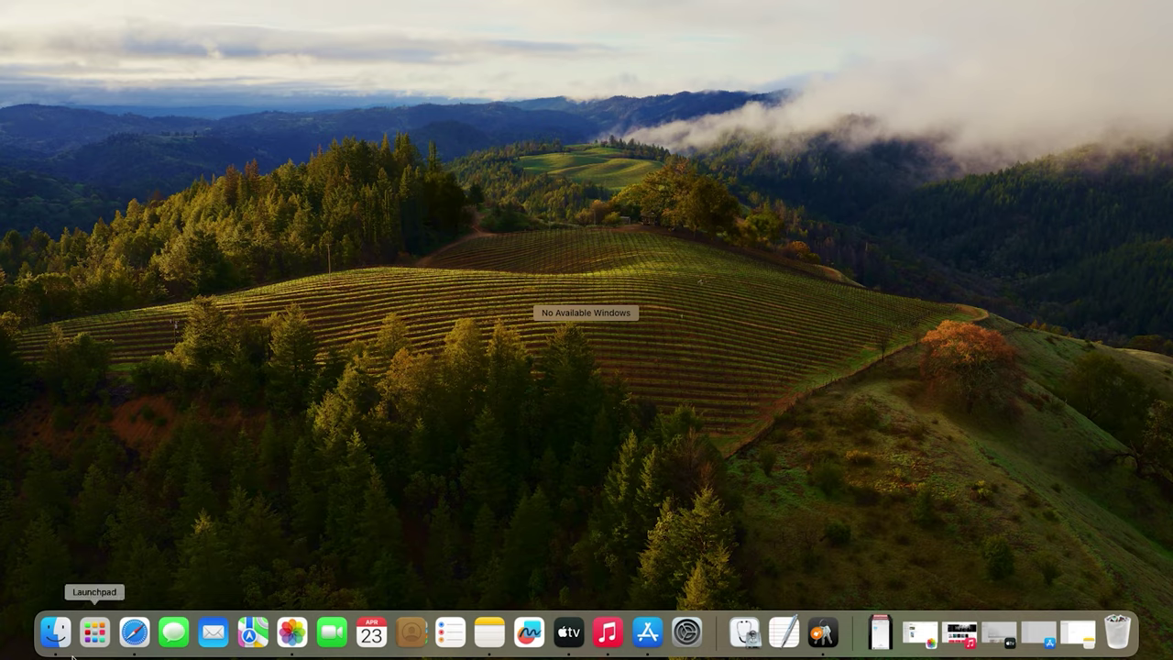
{"action": "left_click", "coordinate": [94, 632]}
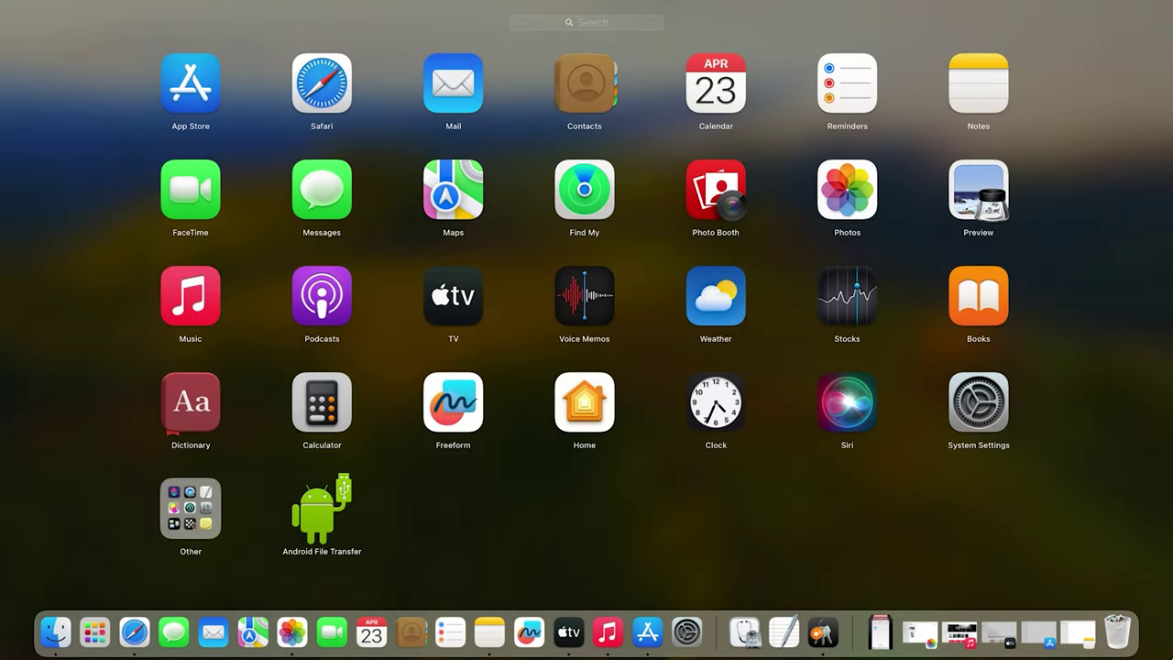
{"action": "left_click", "coordinate": [1169, 634]}
{"action": "left_click", "coordinate": [1160, 647]}
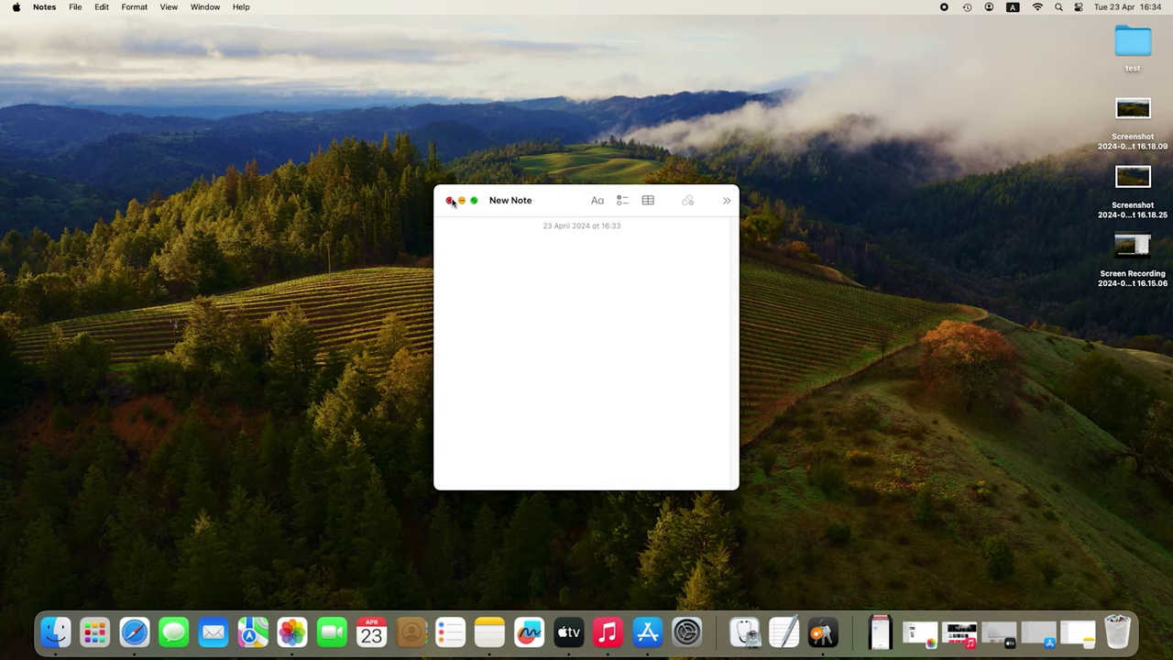
{"action": "left_click", "coordinate": [449, 199]}
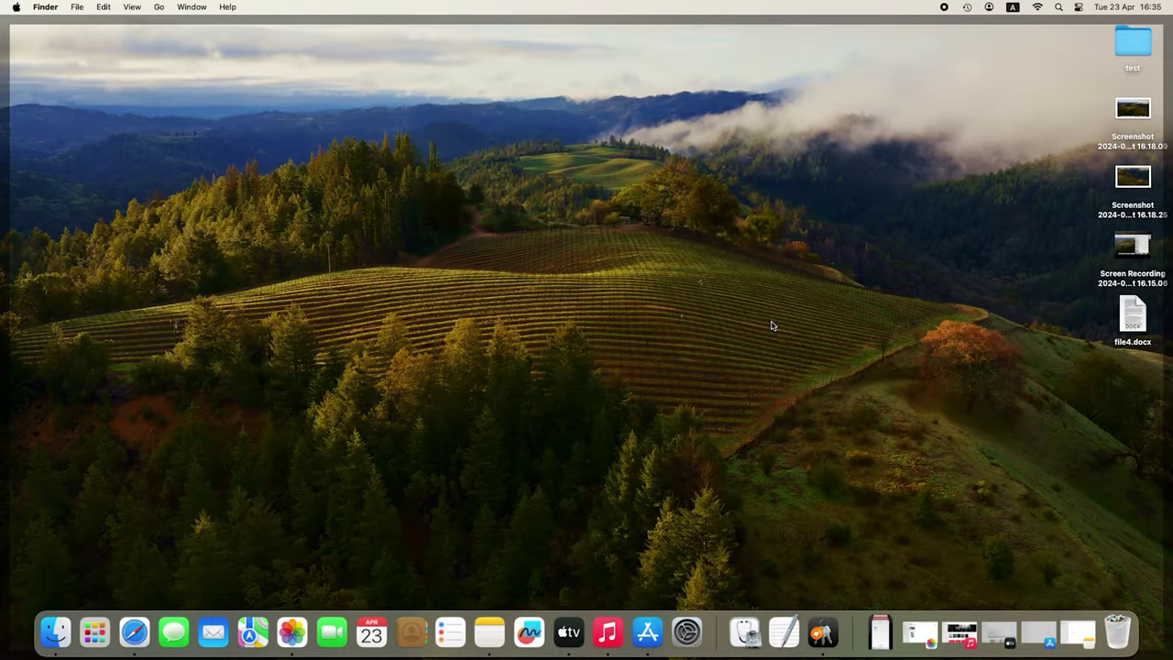
- In the info of file4.docx on the desktop, turn on the Stationery pad option and close the info window
{"action": "right_click", "coordinate": [1136, 335]}
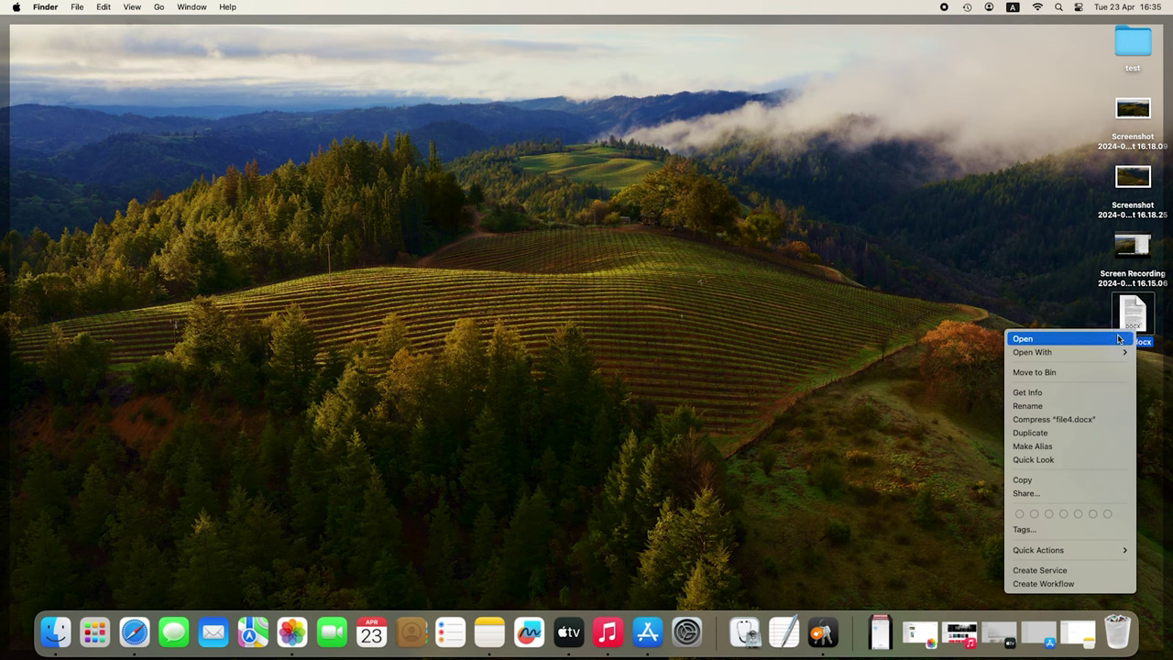
{"action": "left_click", "coordinate": [1051, 395]}
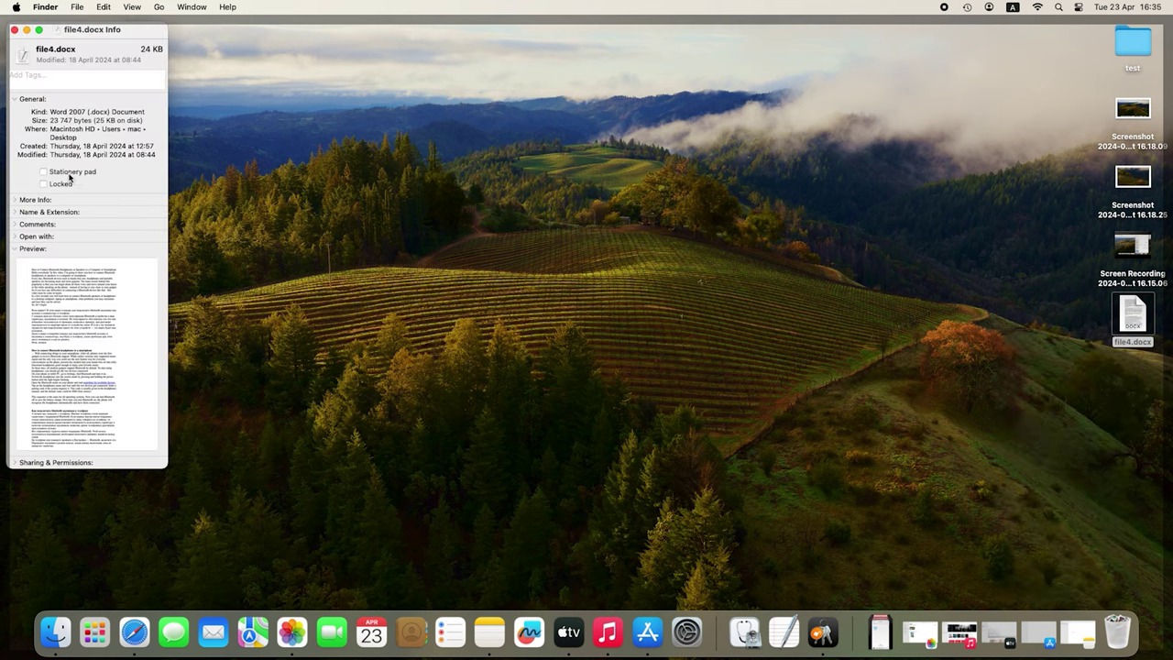
{"action": "left_click", "coordinate": [55, 173]}
{"action": "left_click", "coordinate": [14, 30]}
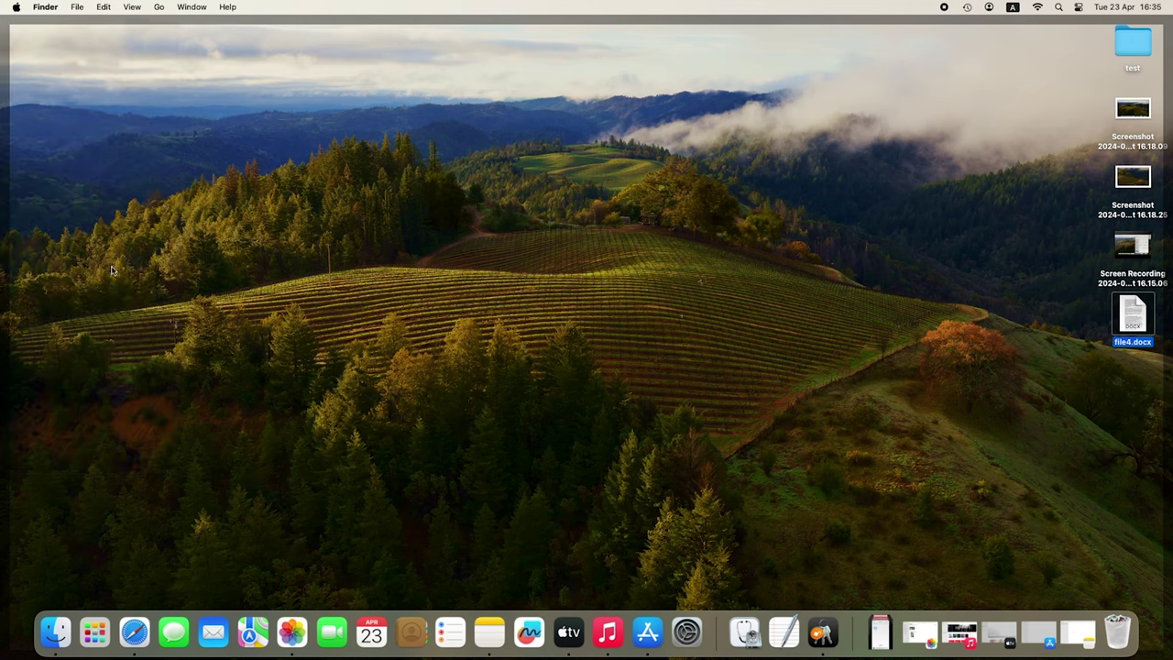
- Open file4.docx repeatedly to generate document copies from it, closing each opened copy
{"action": "double_click", "coordinate": [1134, 318]}
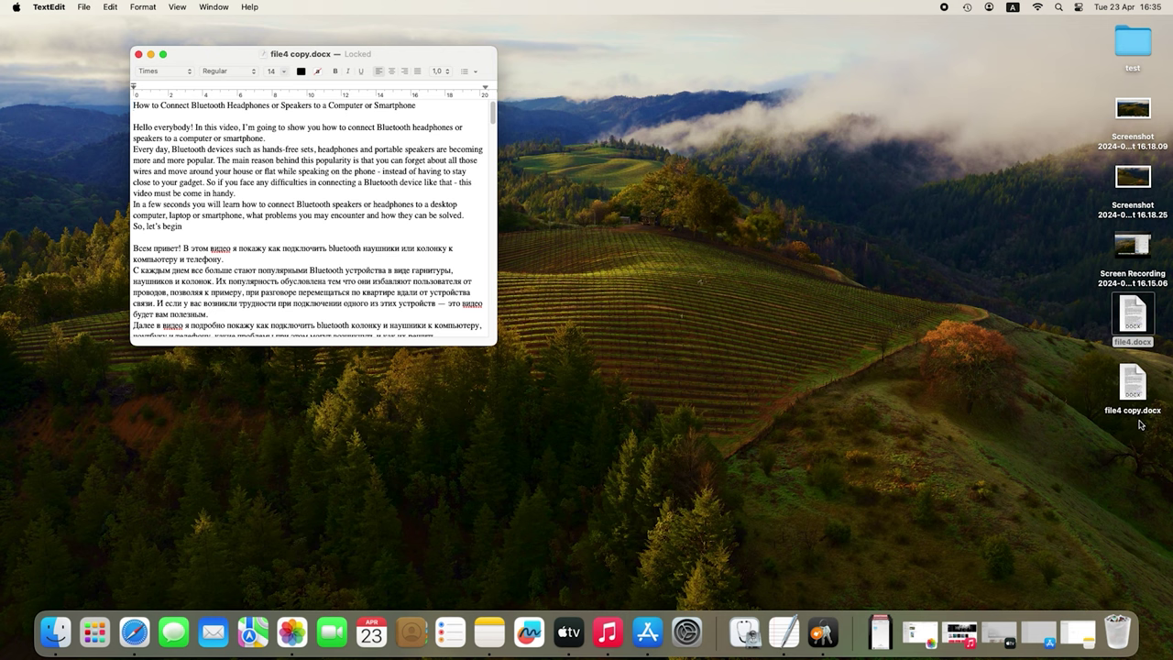
{"action": "left_click", "coordinate": [138, 55]}
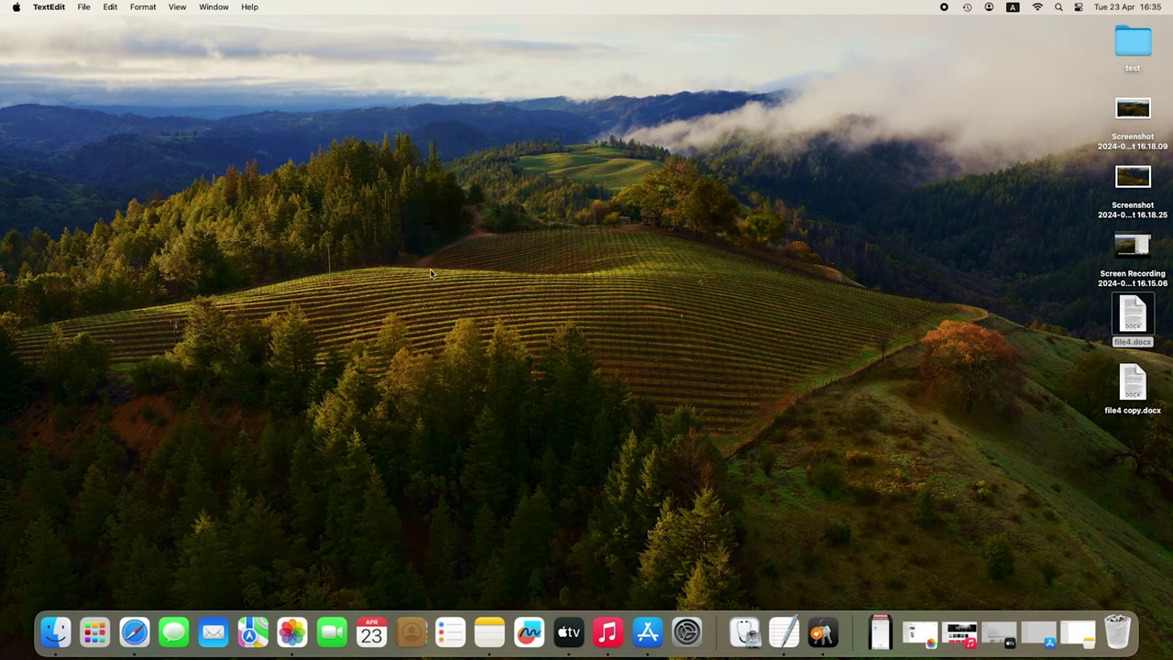
{"action": "double_click", "coordinate": [1119, 320]}
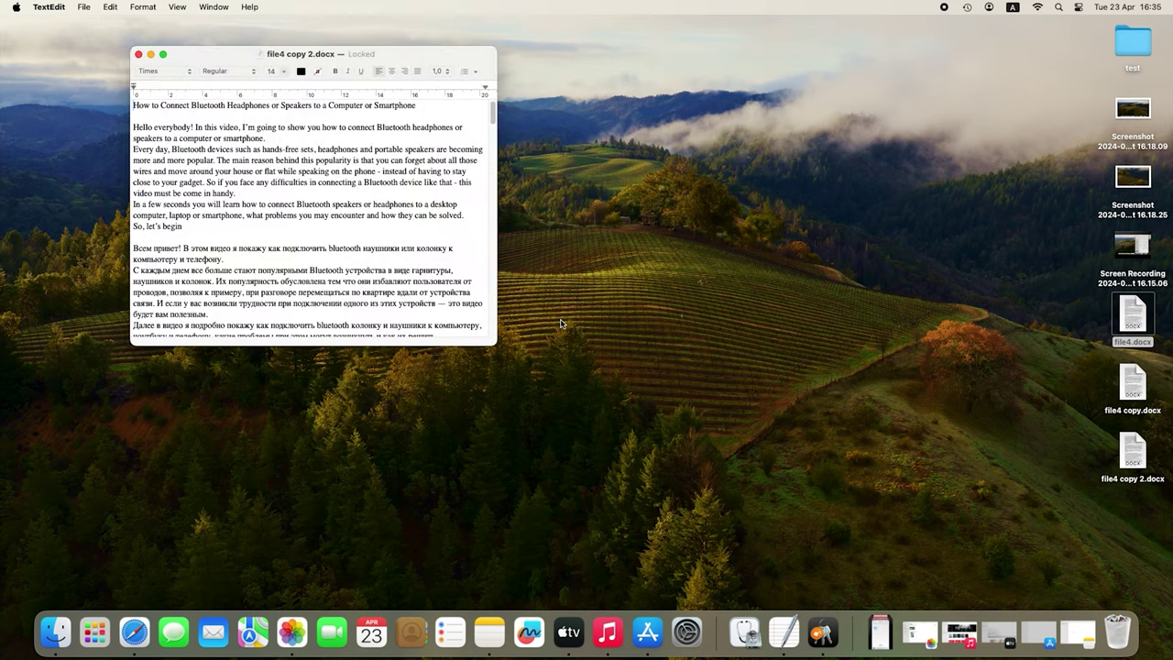
{"action": "left_click", "coordinate": [138, 55]}
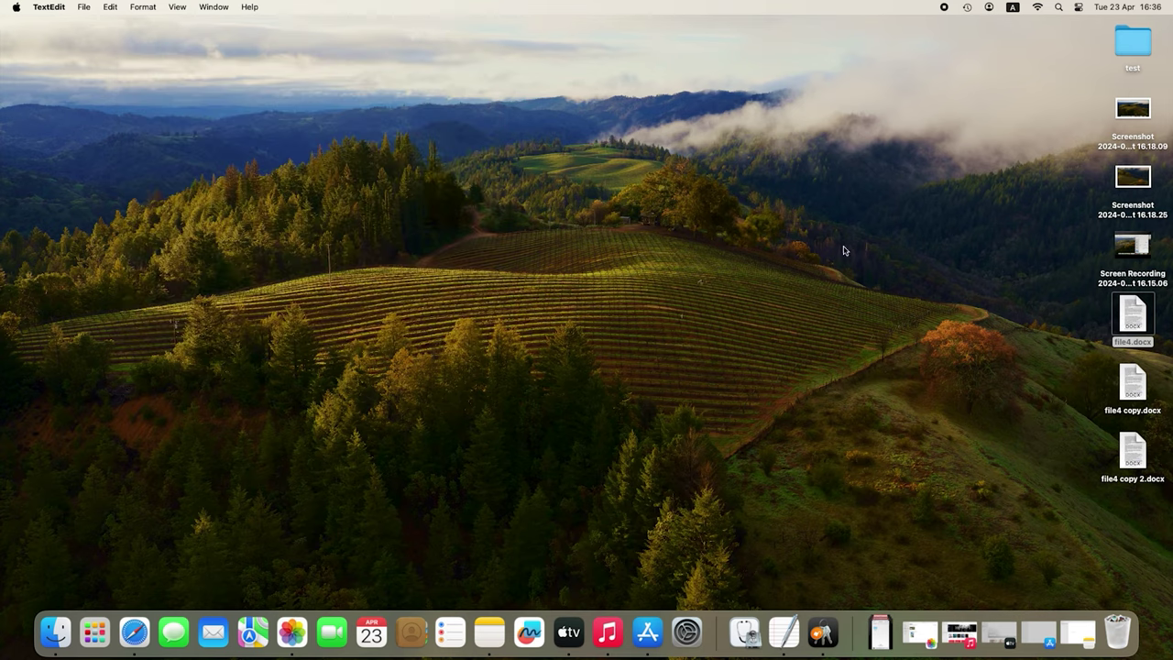
{"action": "double_click", "coordinate": [1133, 316]}
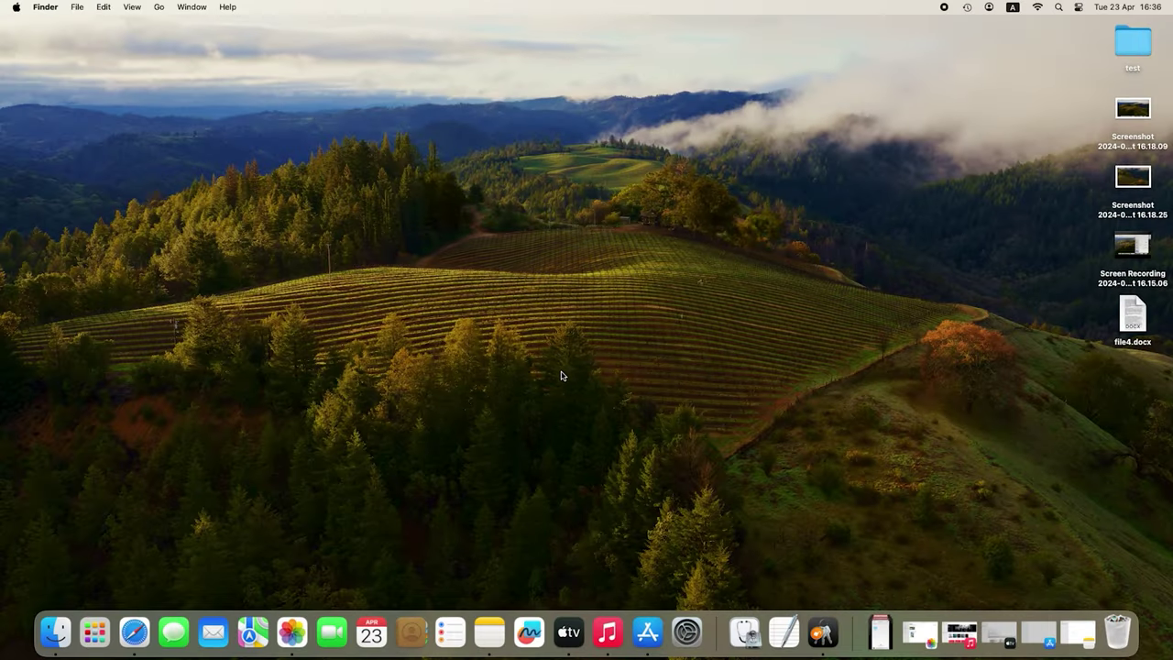
- In a Finder window, add the Calendar and Clock apps from the Applications folder to the window's toolbar
{"action": "left_click", "coordinate": [55, 632]}
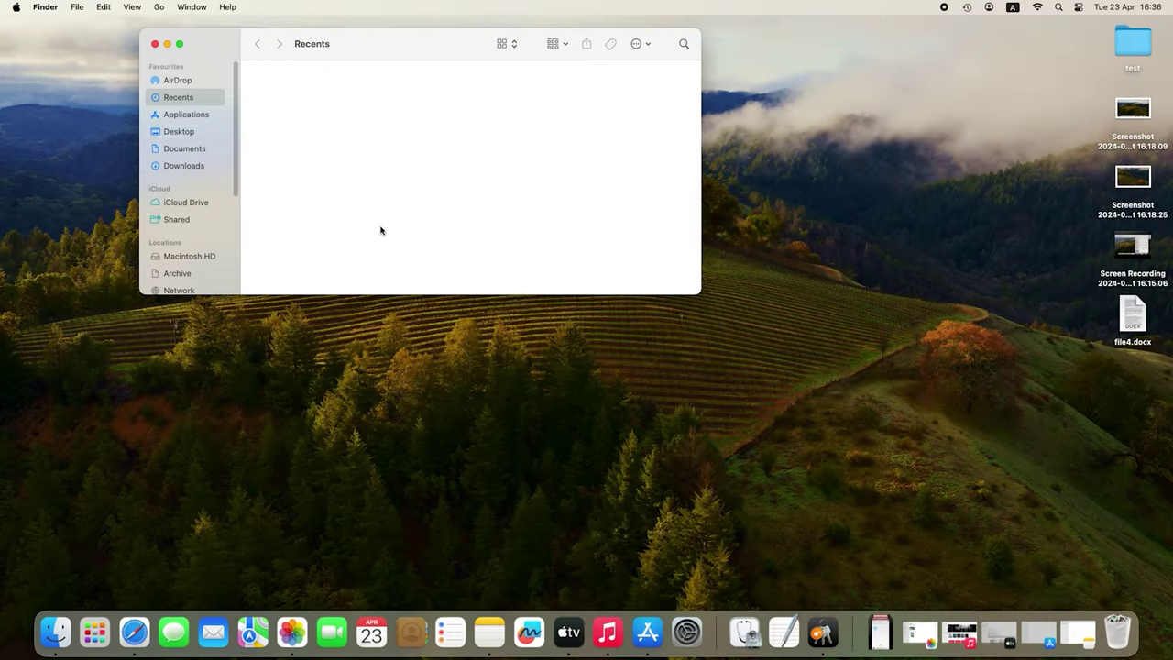
{"action": "left_click", "coordinate": [168, 116]}
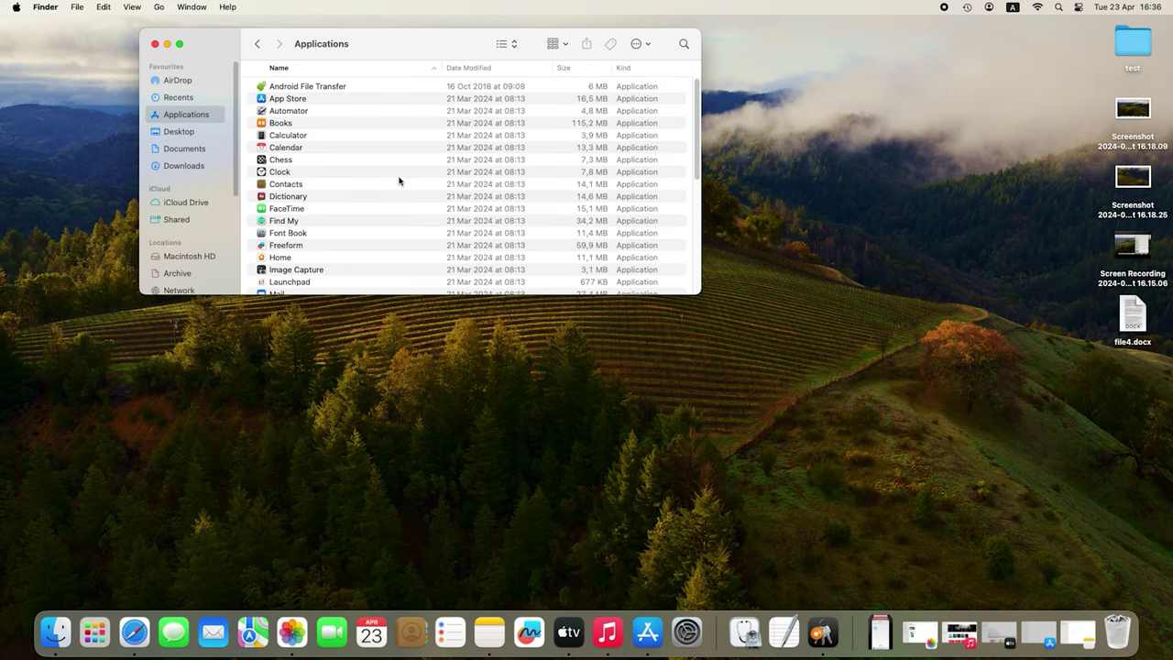
{"action": "left_click", "coordinate": [281, 150]}
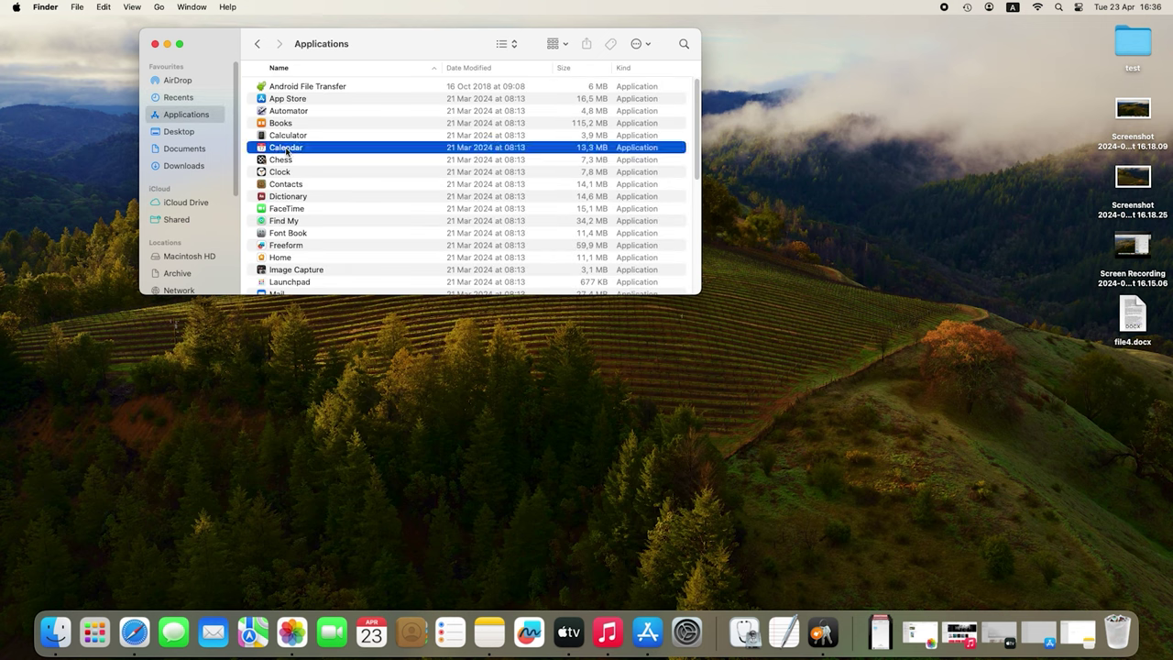
{"action": "left_click_drag", "start_coordinate": [286, 152], "coordinate": [495, 54]}
{"action": "left_click_drag", "start_coordinate": [290, 170], "coordinate": [524, 57]}
- Add the Music app from the Applications folder to the Finder toolbar and close the window
{"action": "left_click", "coordinate": [284, 223]}
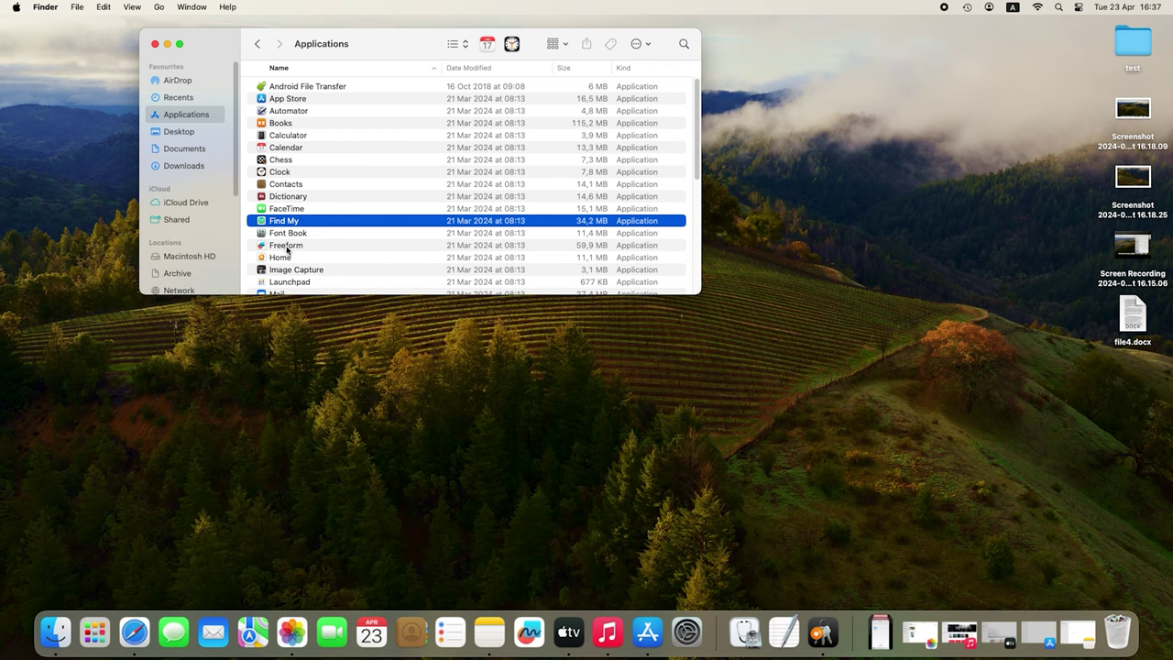
{"action": "scroll", "coordinate": [287, 249], "scroll_direction": "down", "scroll_amount": 5}
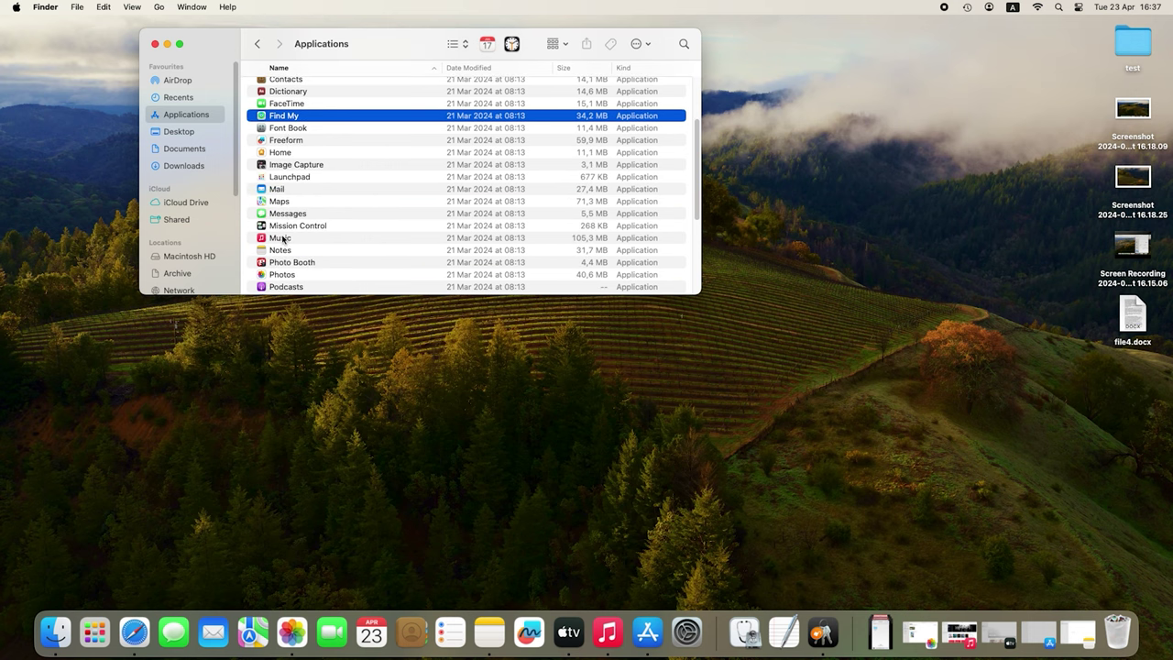
{"action": "left_click", "coordinate": [281, 238]}
{"action": "left_click_drag", "start_coordinate": [281, 238], "coordinate": [519, 47]}
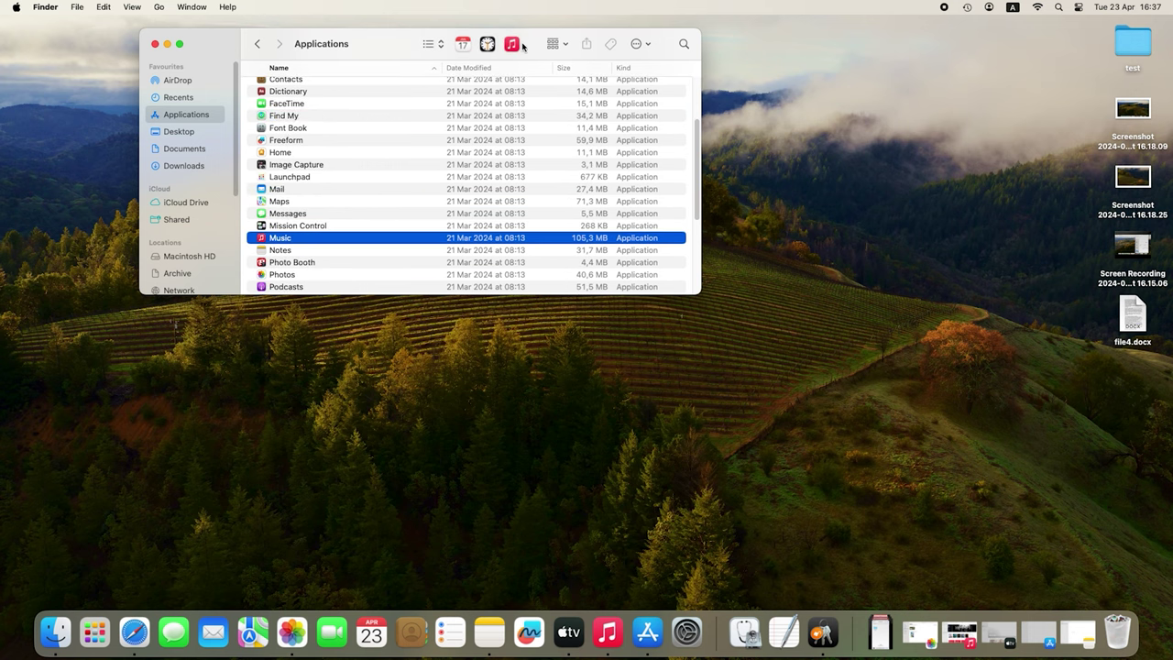
{"action": "left_click", "coordinate": [155, 42]}
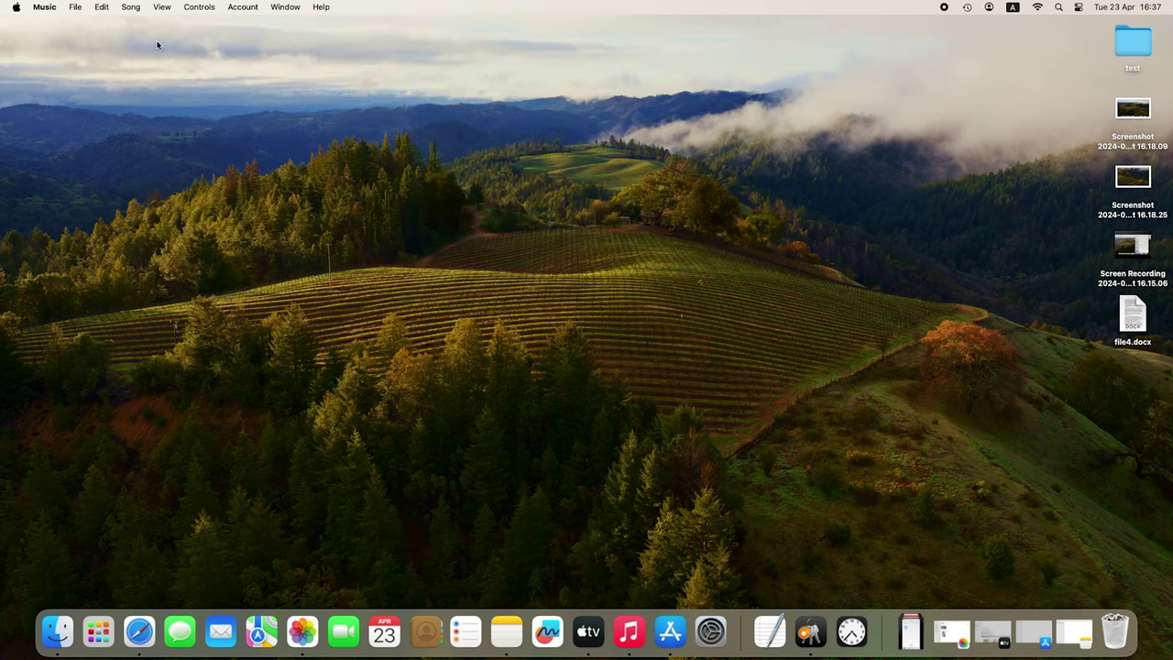
- In a new Finder window, launch Clock from its added shortcut, close it, and launch Music the same way
{"action": "left_click", "coordinate": [57, 631]}
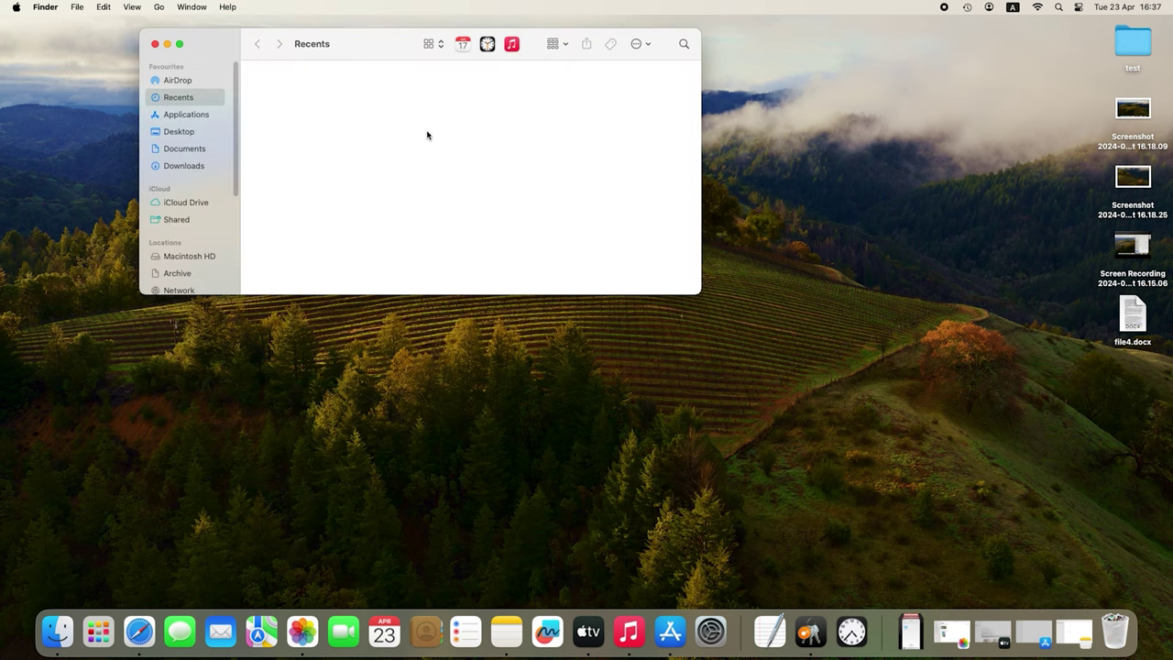
{"action": "left_click", "coordinate": [487, 46]}
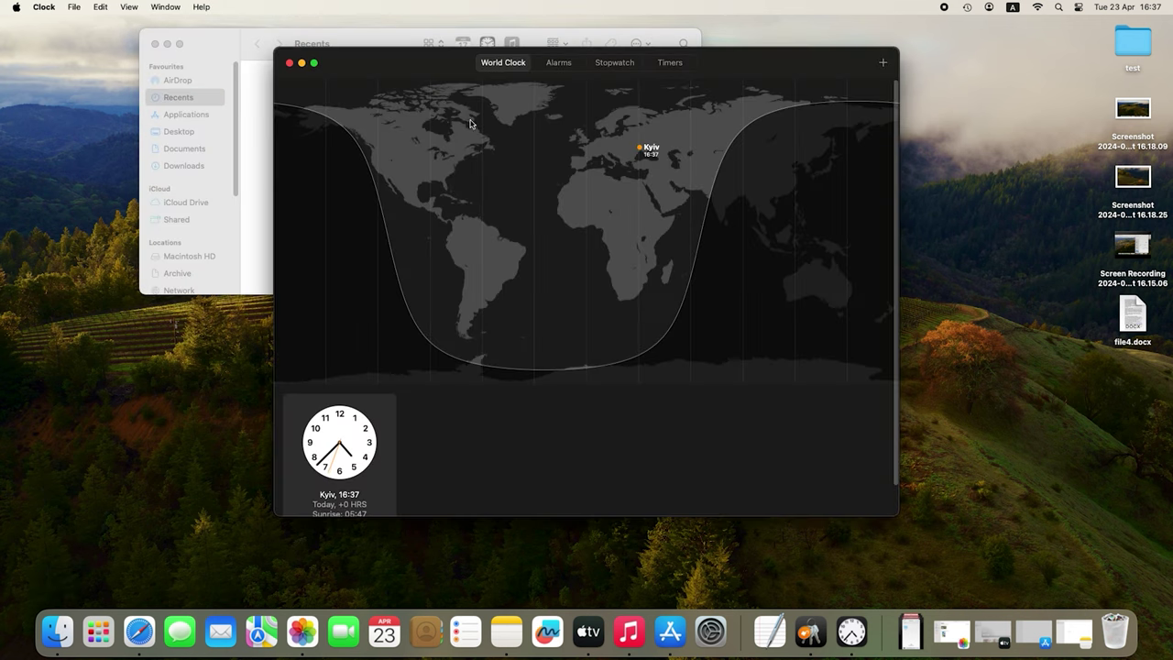
{"action": "left_click", "coordinate": [290, 63]}
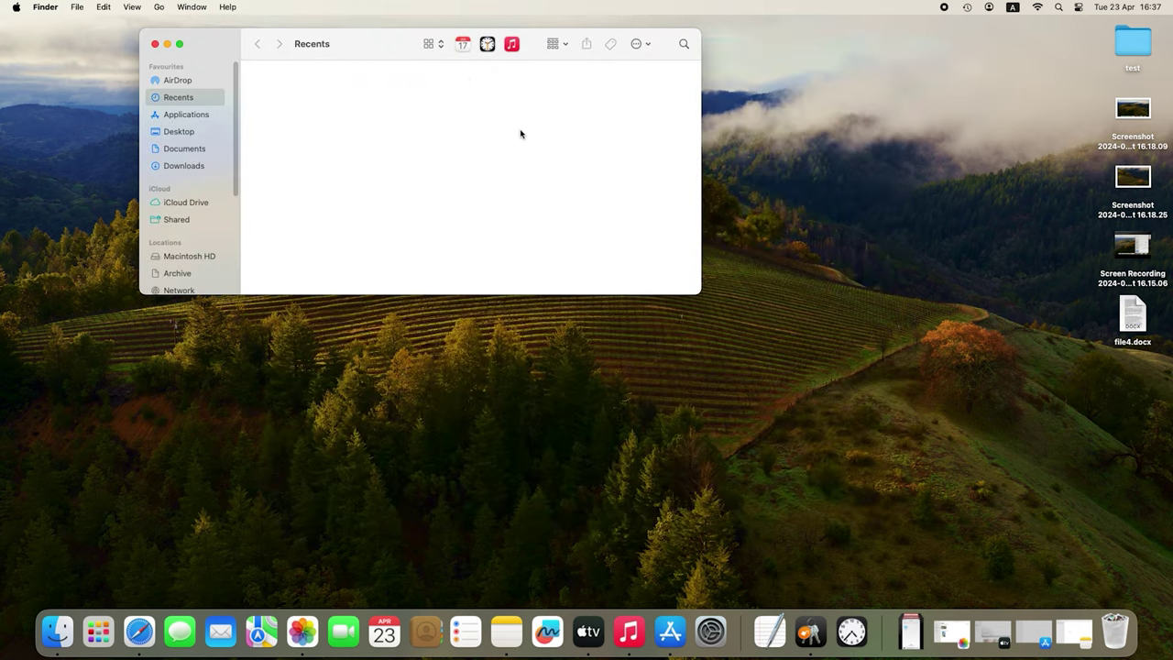
{"action": "left_click", "coordinate": [513, 45]}
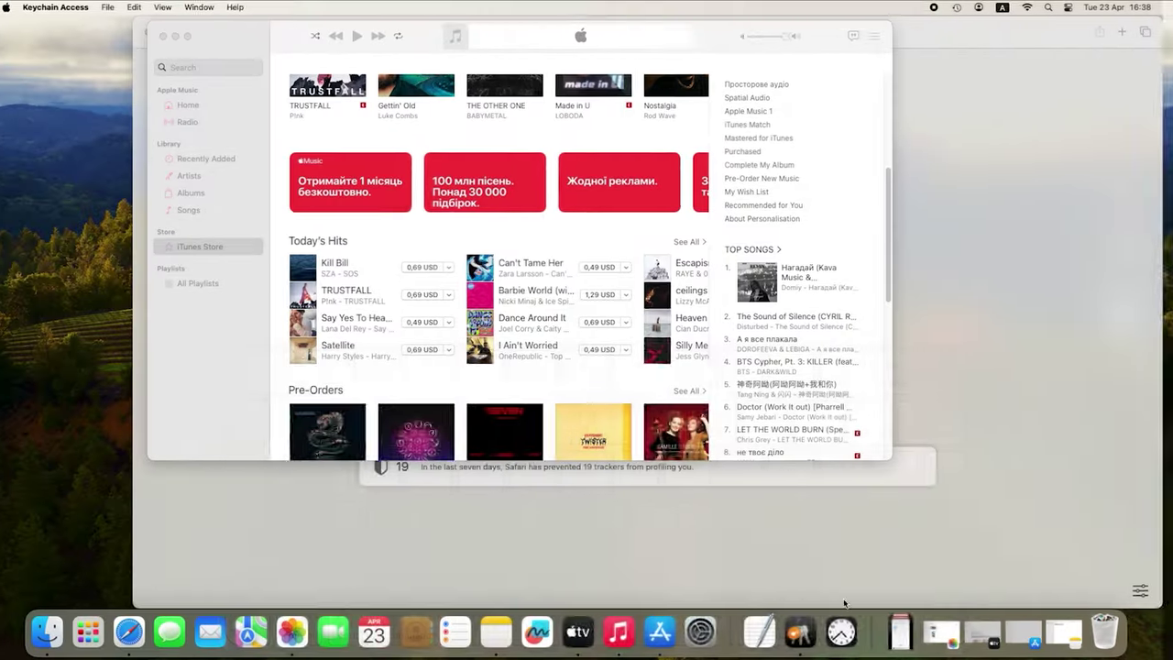
- Use the app switcher to move among the open apps Safari, Music and Keychain Access
{"action": "key", "text": "super+Tab"}
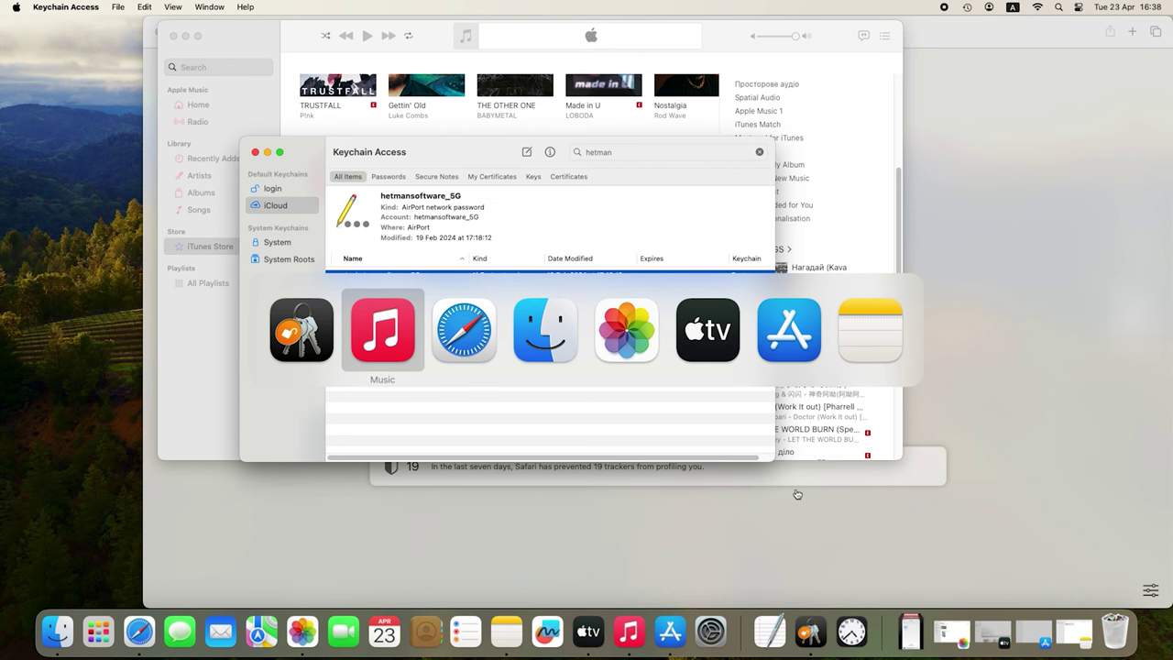
{"action": "key", "text": "super+Tab"}
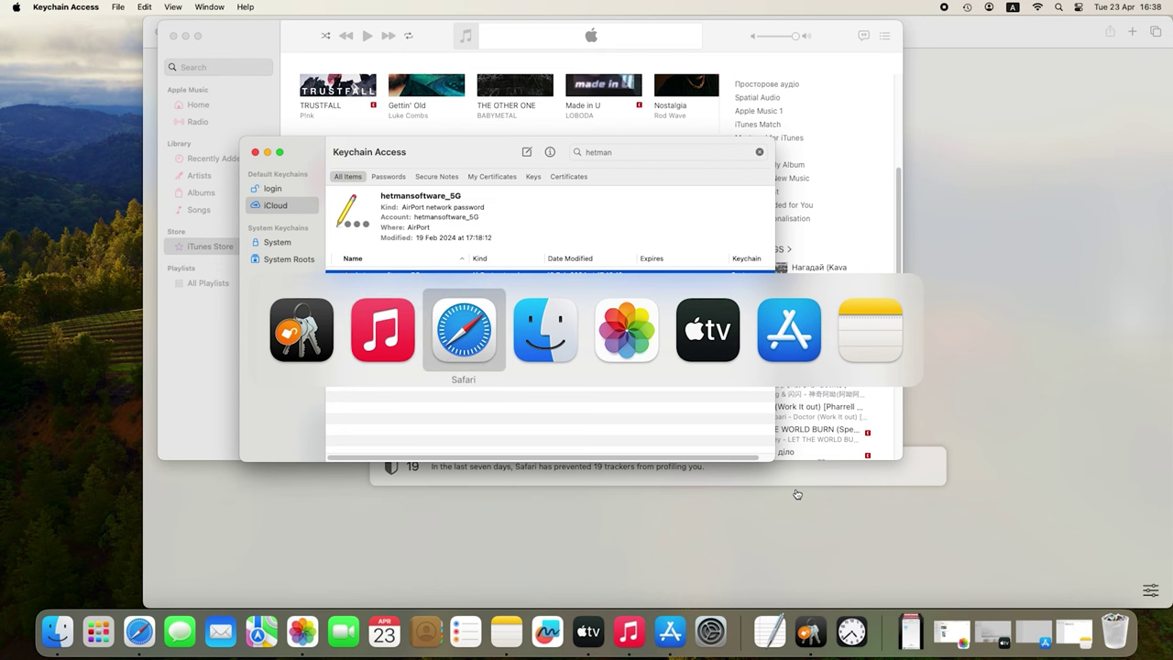
{"action": "key", "text": "super+Tab"}
{"action": "key", "text": "super+Tab"}
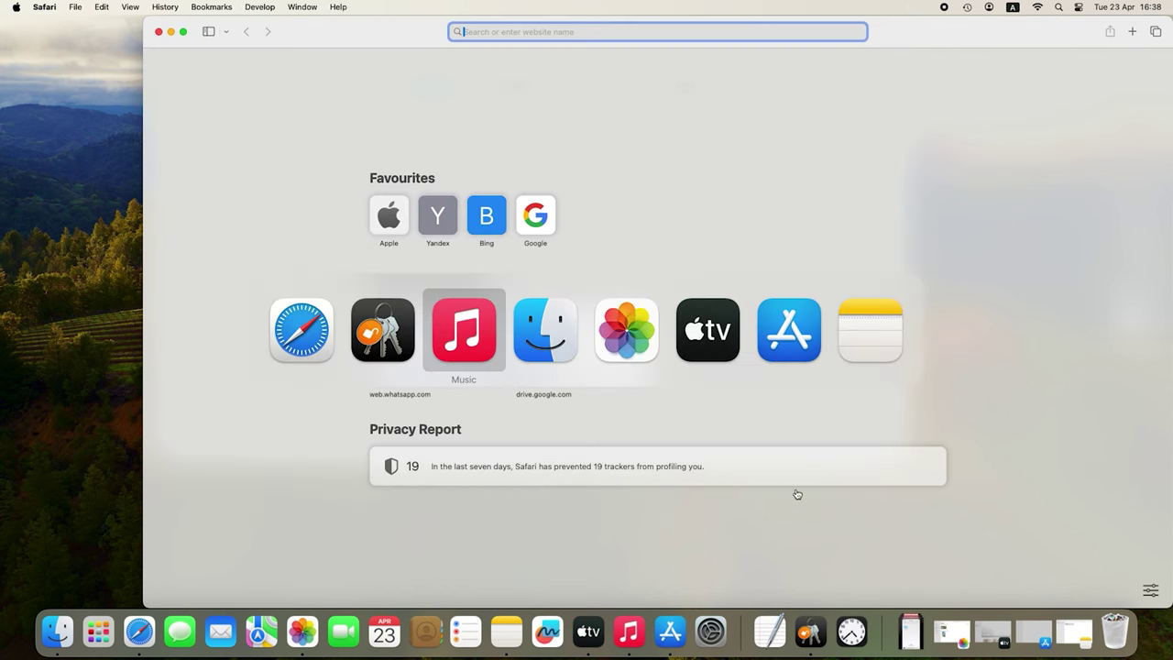
{"action": "key", "text": "super+Tab"}
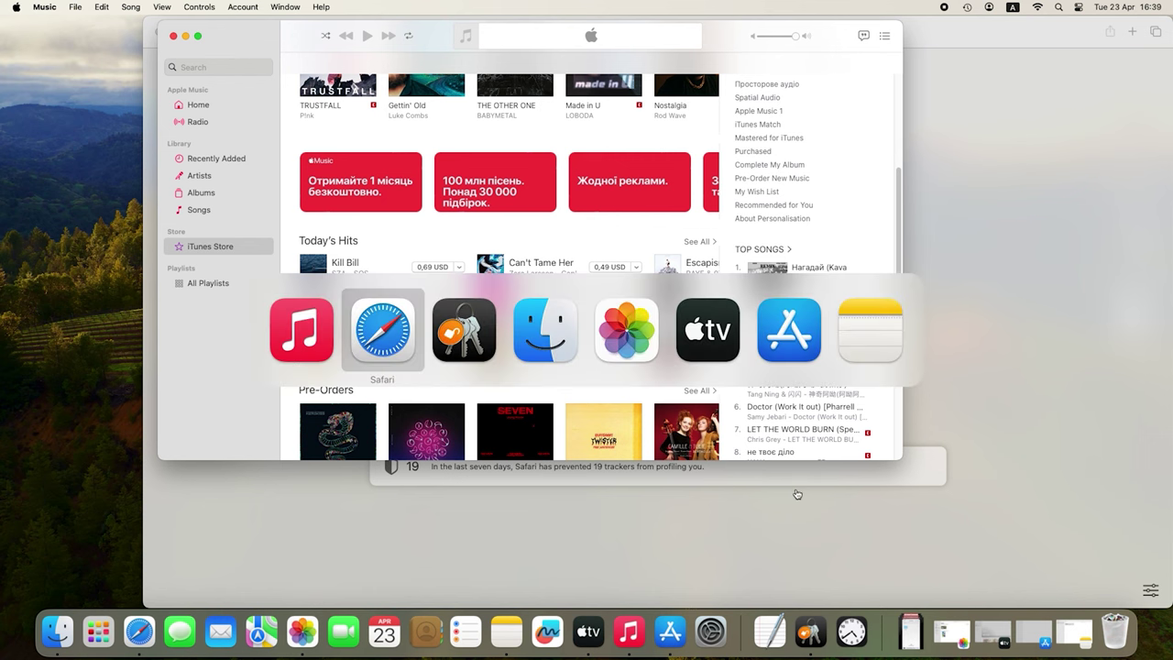
{"action": "key", "text": "super+Tab"}
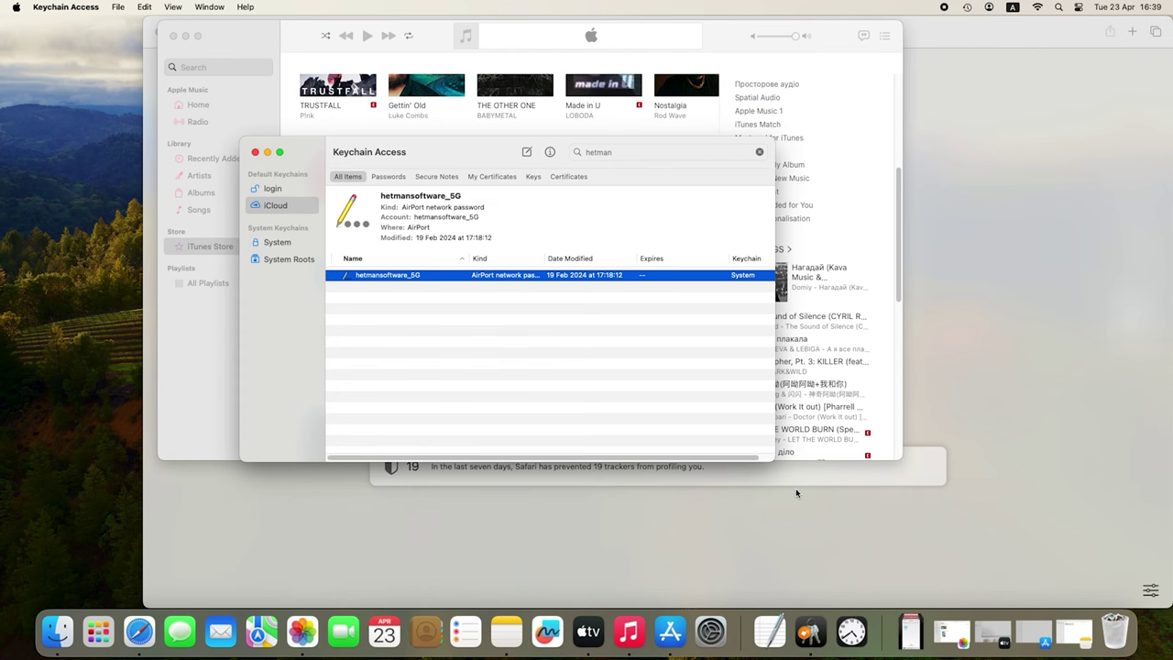
- Switch to the TV app and dismiss its welcome screen to start watching
{"action": "left_click", "coordinate": [589, 630]}
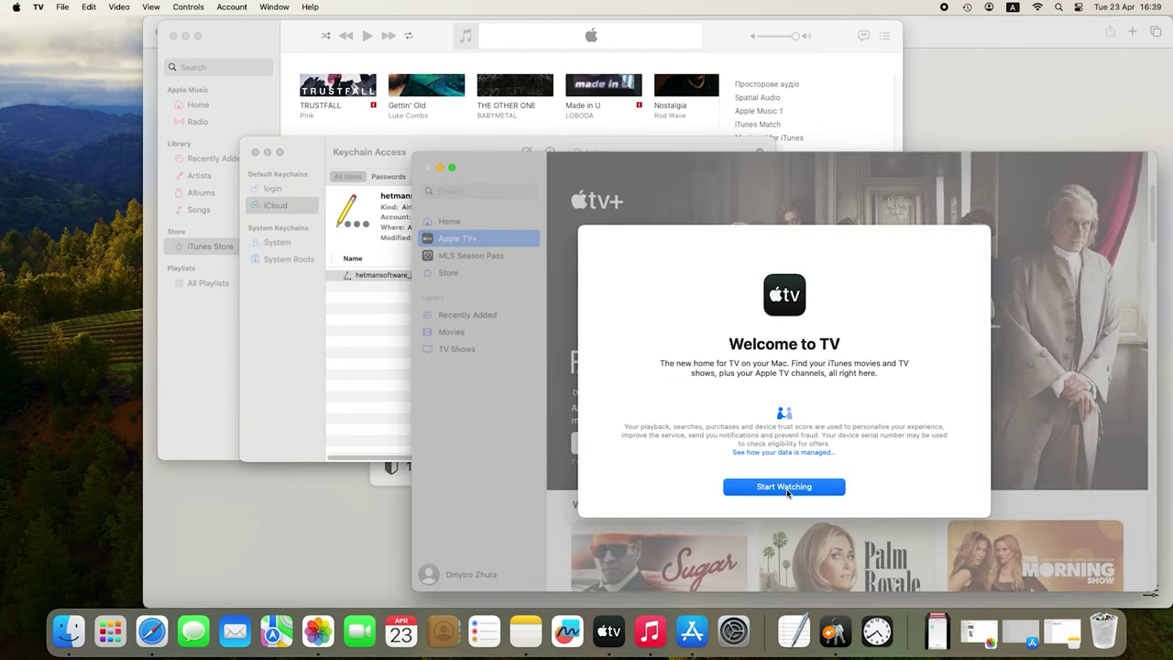
{"action": "left_click", "coordinate": [785, 486]}
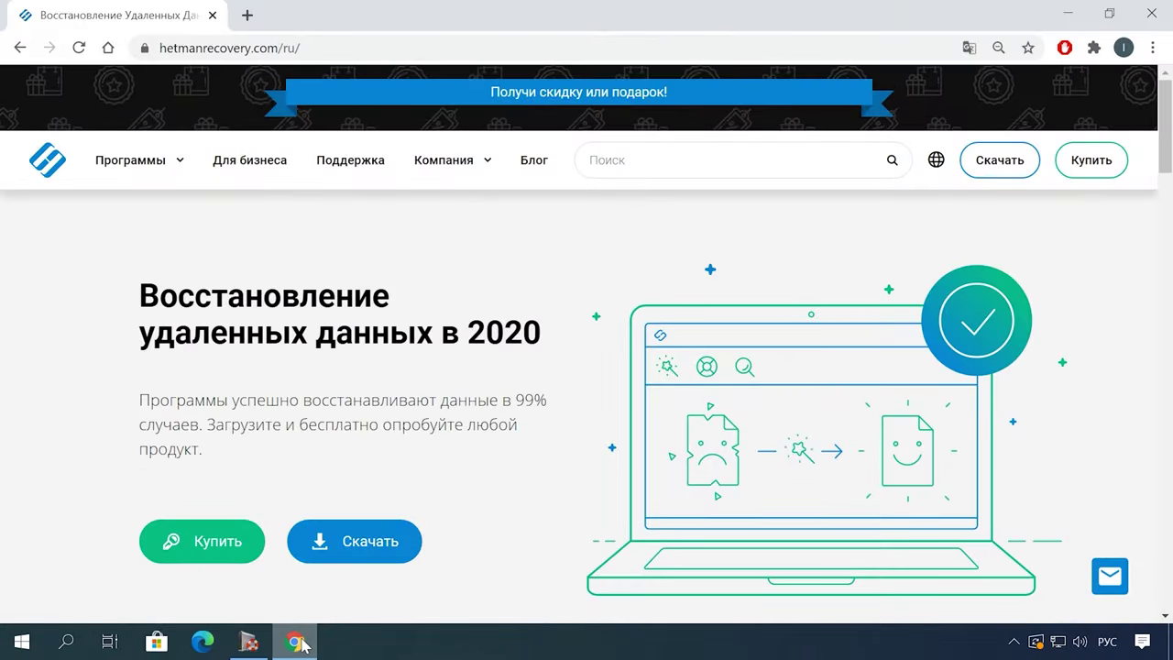
- In Chrome, look over the Hetman Recovery home page and open the page listing all products
{"action": "scroll", "coordinate": [519, 476], "scroll_direction": "down", "scroll_amount": 1}
{"action": "scroll", "coordinate": [521, 469], "scroll_direction": "down", "scroll_amount": 20}
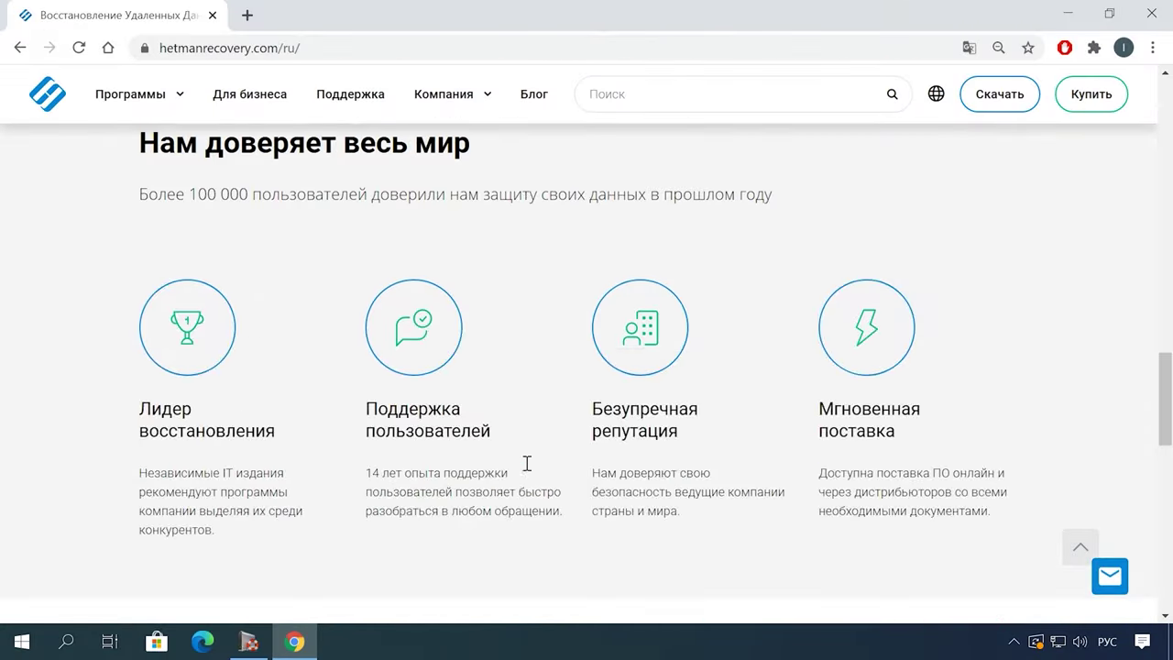
{"action": "scroll", "coordinate": [527, 463], "scroll_direction": "up", "scroll_amount": 20}
{"action": "mouse_move", "coordinate": [130, 159]}
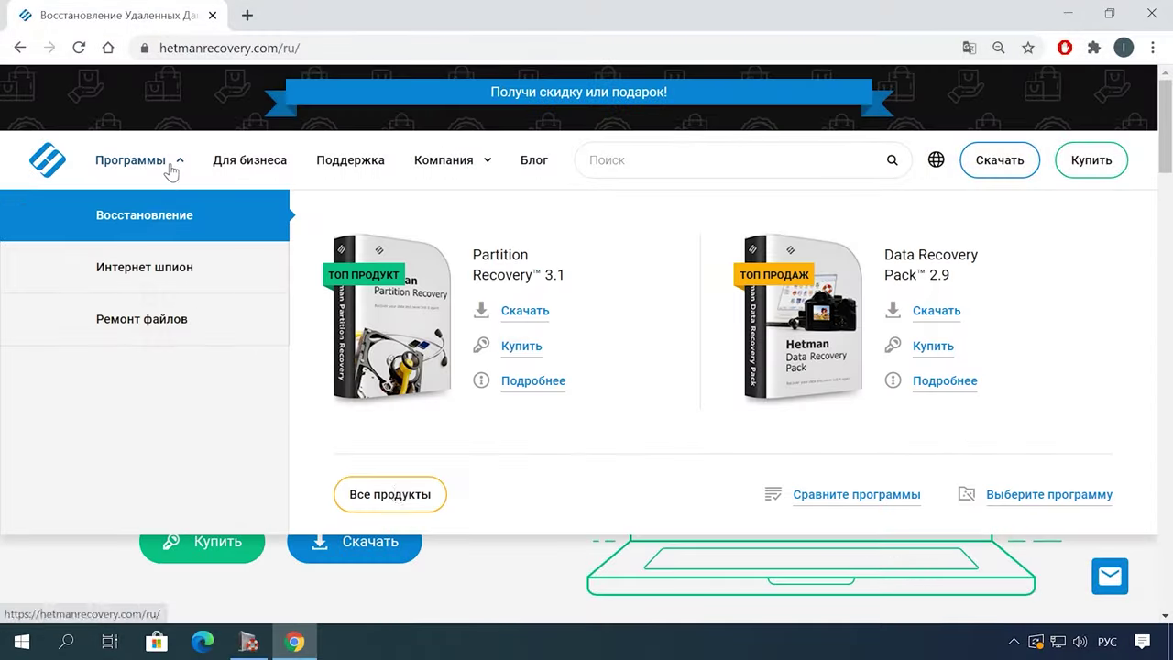
{"action": "left_click", "coordinate": [420, 496]}
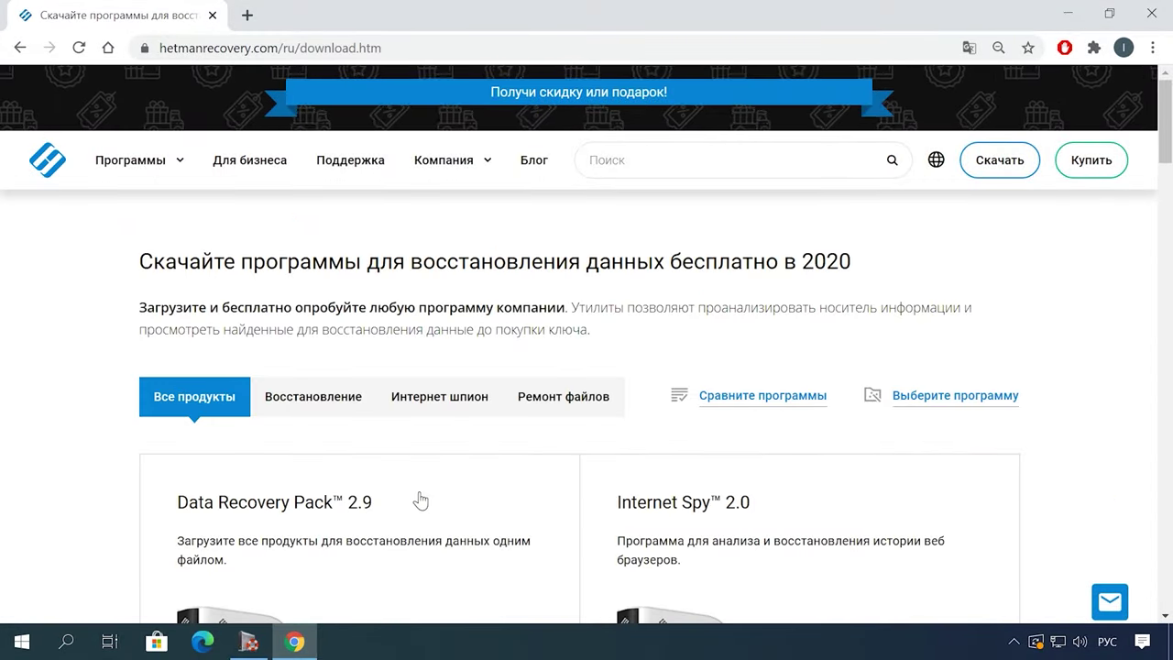
- Find Partition Recovery 3.1 in the product list and download its installer version from its download page
{"action": "scroll", "coordinate": [423, 498], "scroll_direction": "down", "scroll_amount": 3}
{"action": "scroll", "coordinate": [433, 499], "scroll_direction": "down", "scroll_amount": 5}
{"action": "left_click", "coordinate": [235, 554]}
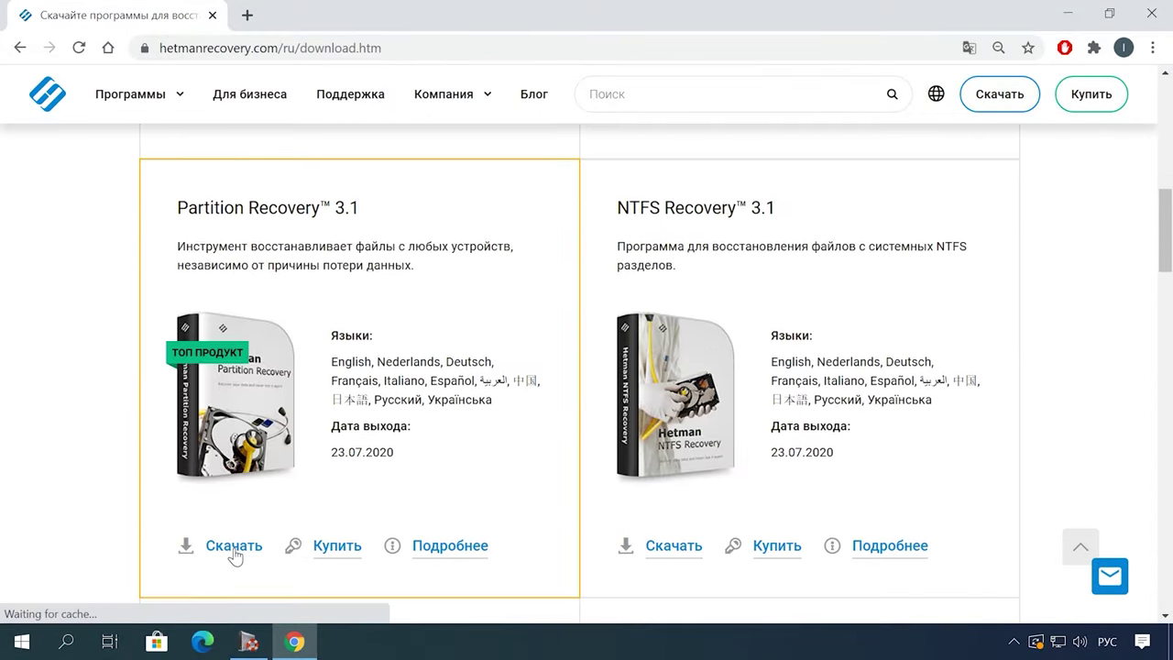
{"action": "scroll", "coordinate": [727, 414], "scroll_direction": "down", "scroll_amount": 1}
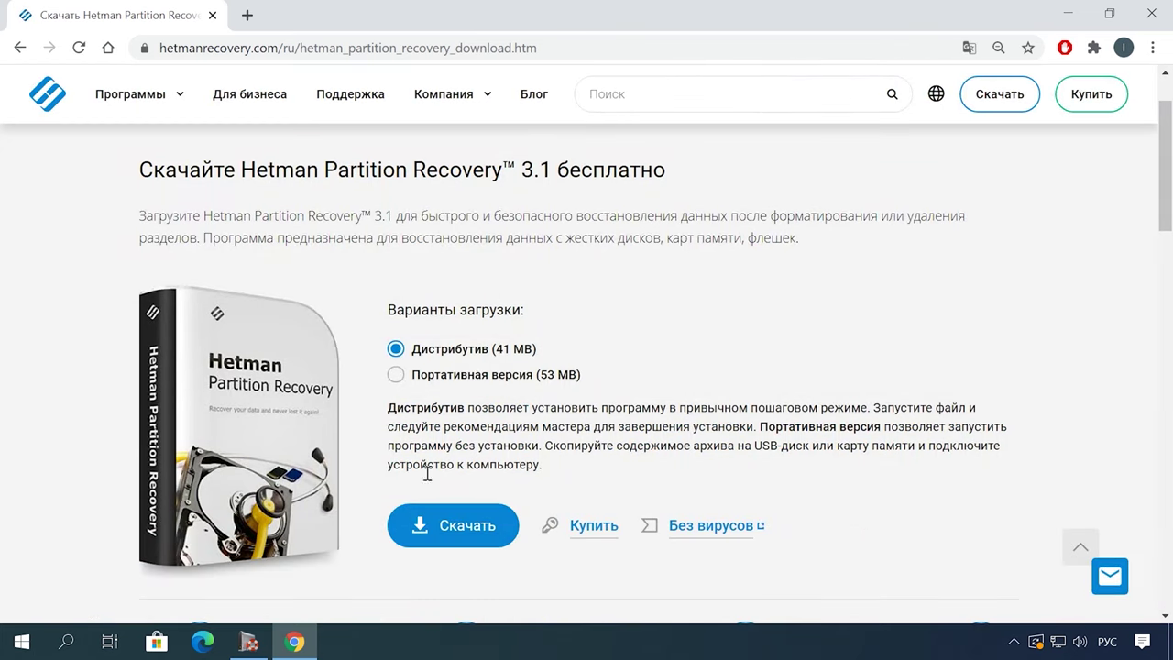
{"action": "left_click", "coordinate": [437, 524]}
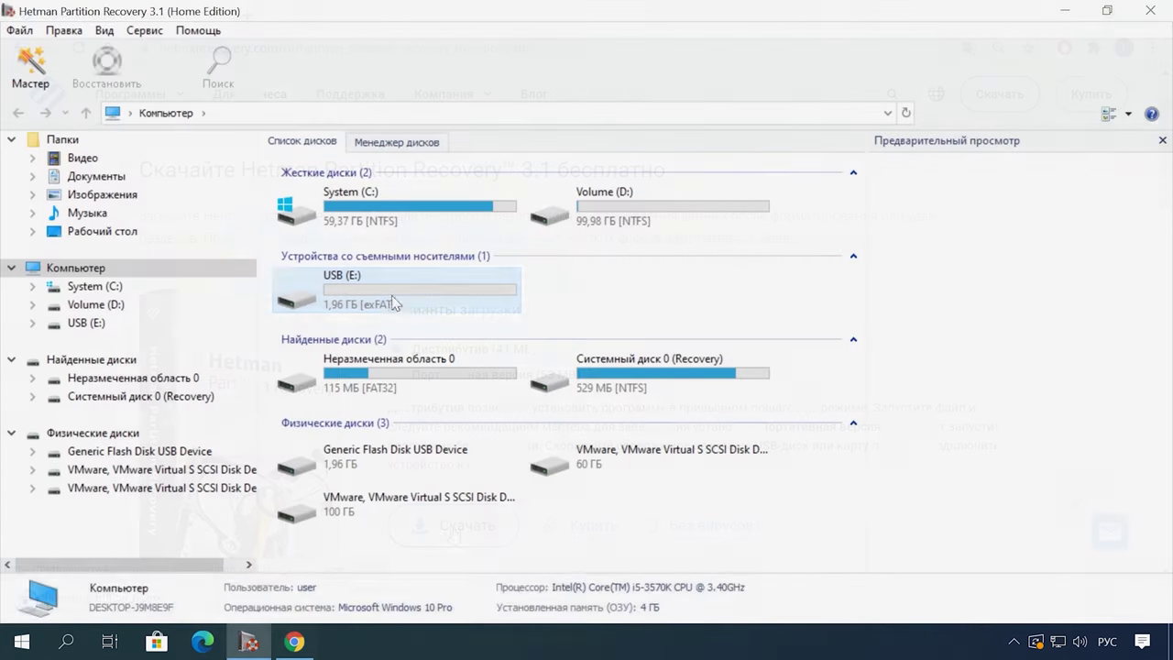
- In Hetman Partition Recovery, analyze the USB (E:) drive, finish the wizard, and open the deleted Video folder
{"action": "left_click", "coordinate": [424, 309]}
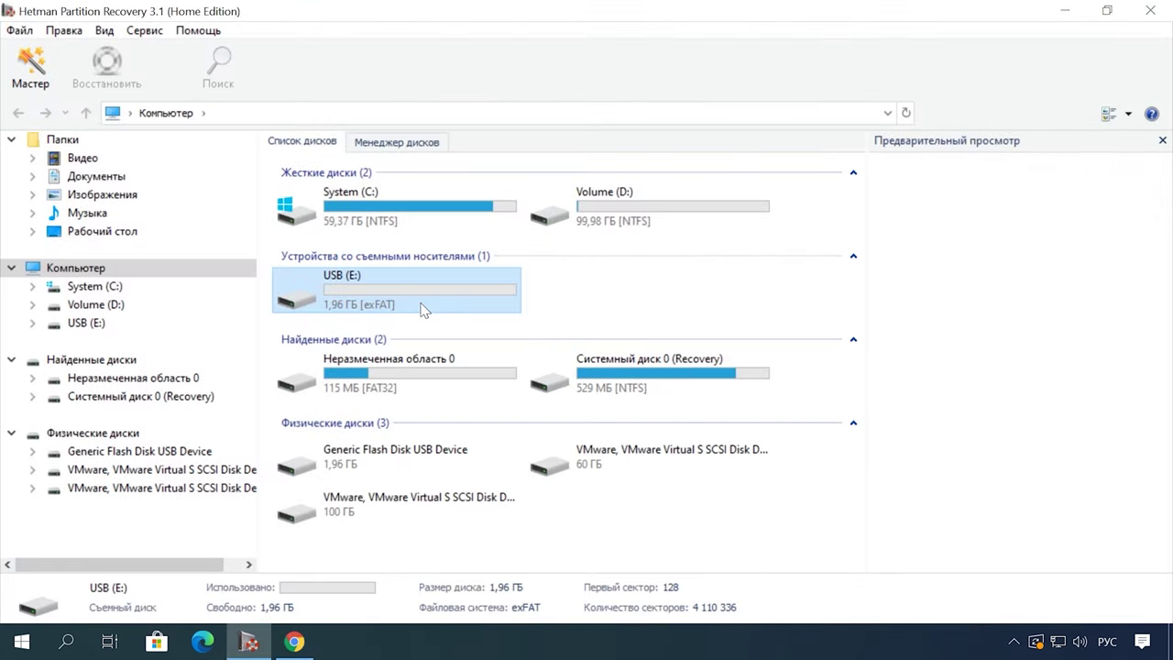
{"action": "double_click", "coordinate": [423, 309]}
{"action": "left_click", "coordinate": [754, 527]}
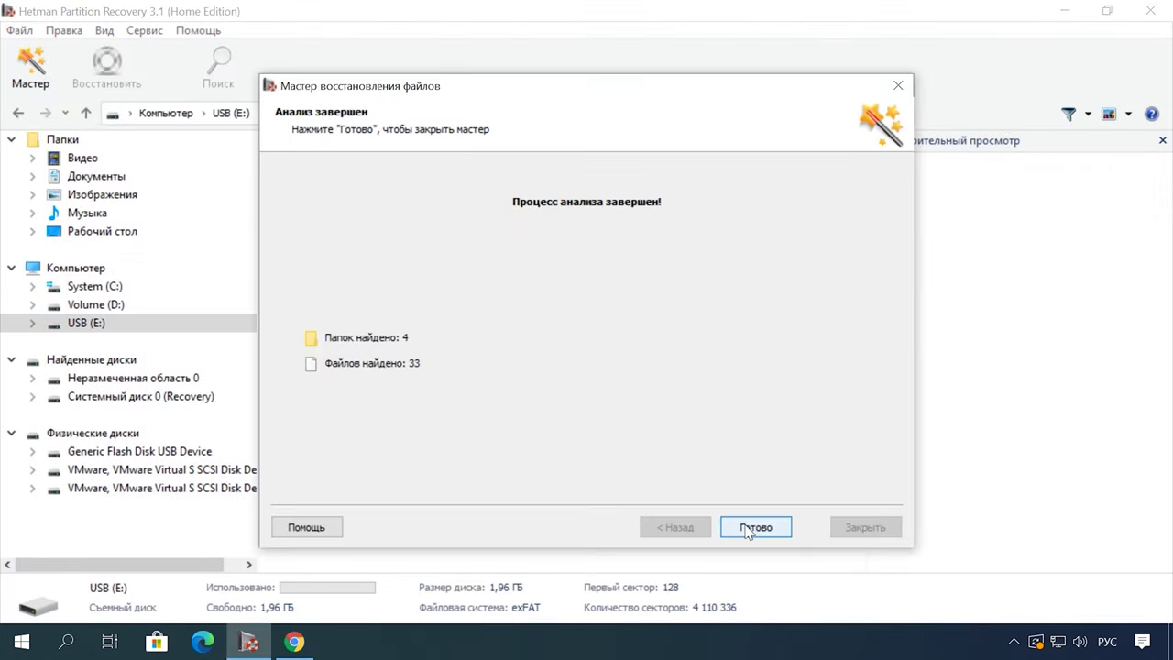
{"action": "left_click", "coordinate": [754, 527]}
{"action": "left_click", "coordinate": [102, 414]}
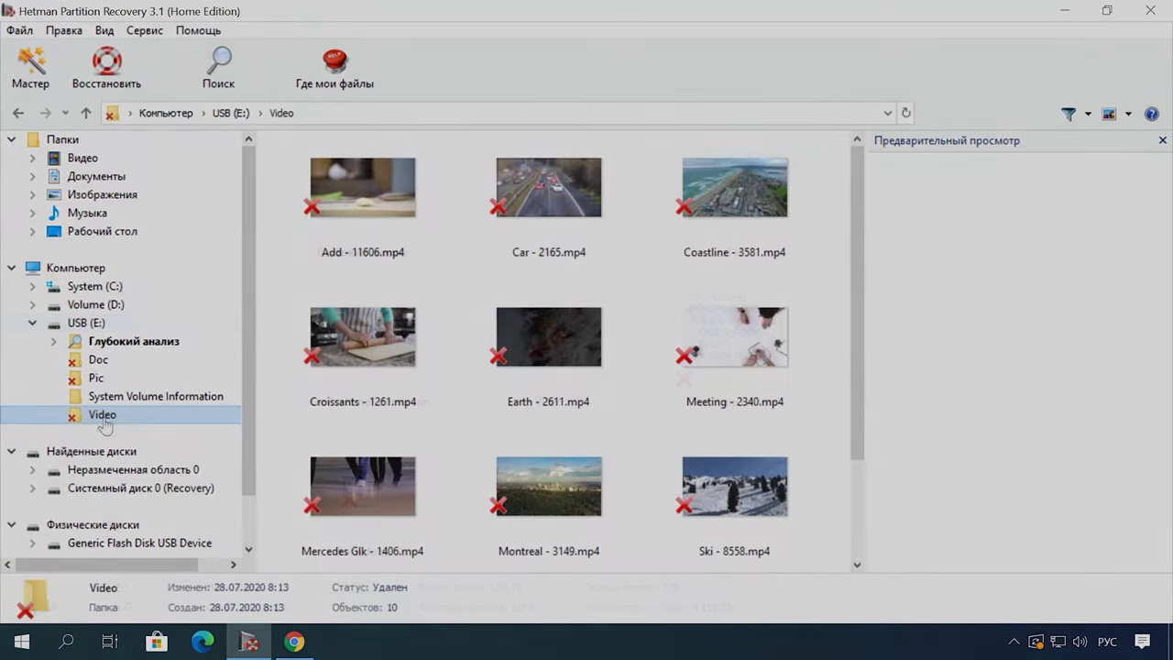
- Preview the deleted video Earth - 2611.mp4 by playing it and skipping forward
{"action": "left_click", "coordinate": [544, 327]}
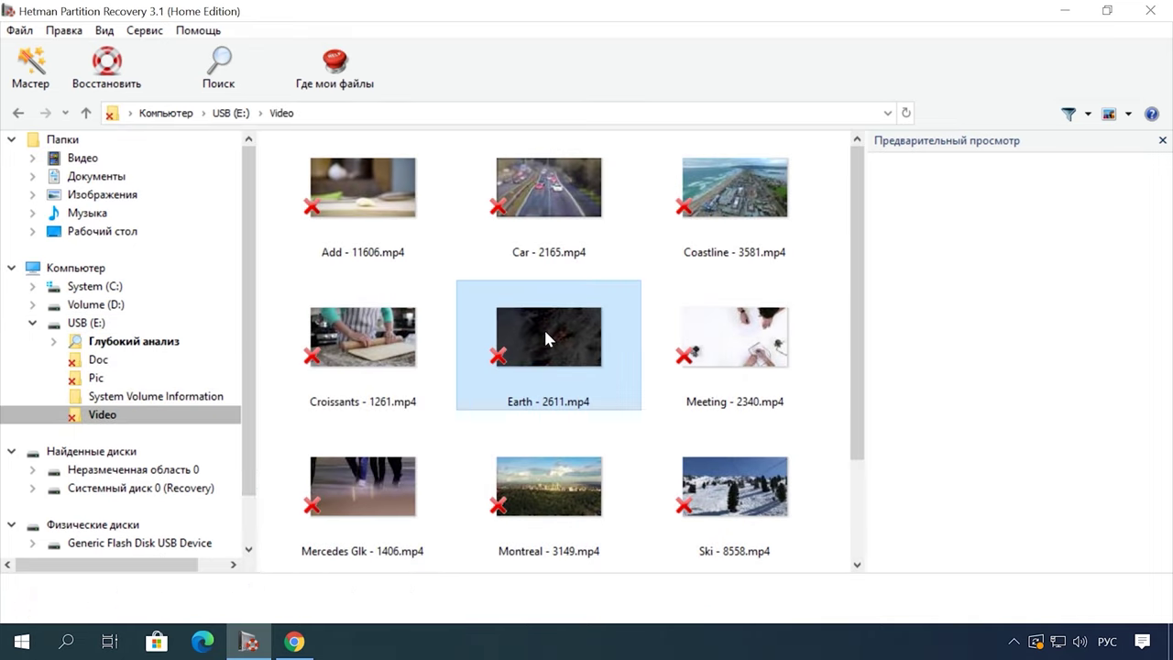
{"action": "left_click", "coordinate": [905, 559]}
{"action": "left_click", "coordinate": [924, 557]}
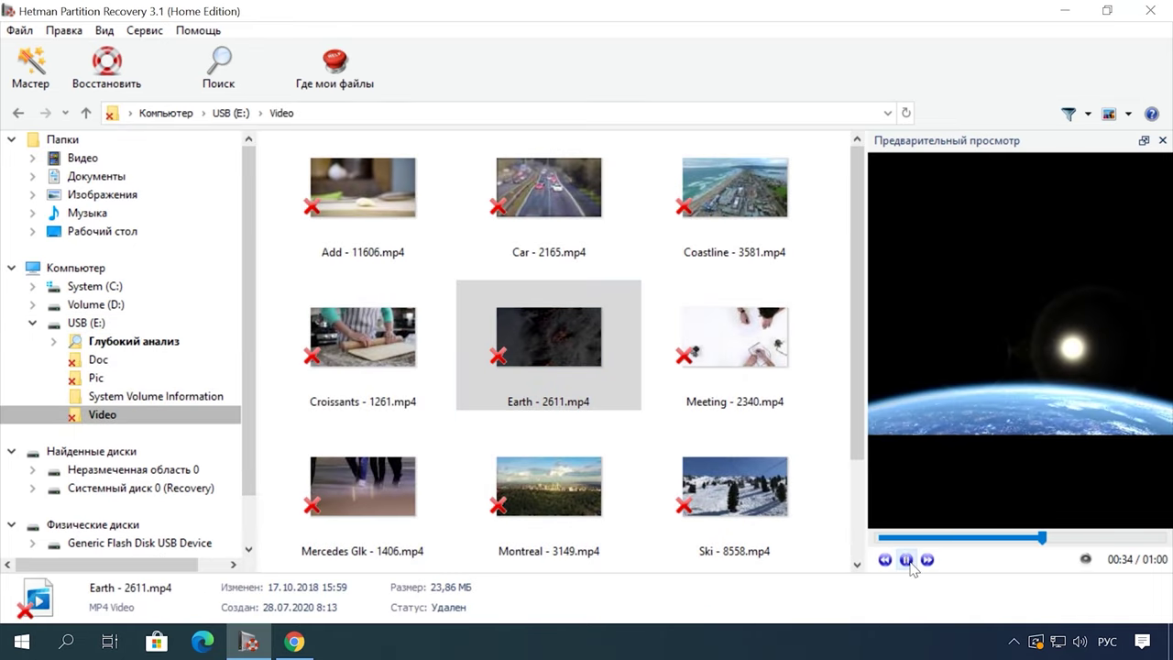
{"action": "right_click", "coordinate": [561, 335]}
{"action": "left_click", "coordinate": [605, 344]}
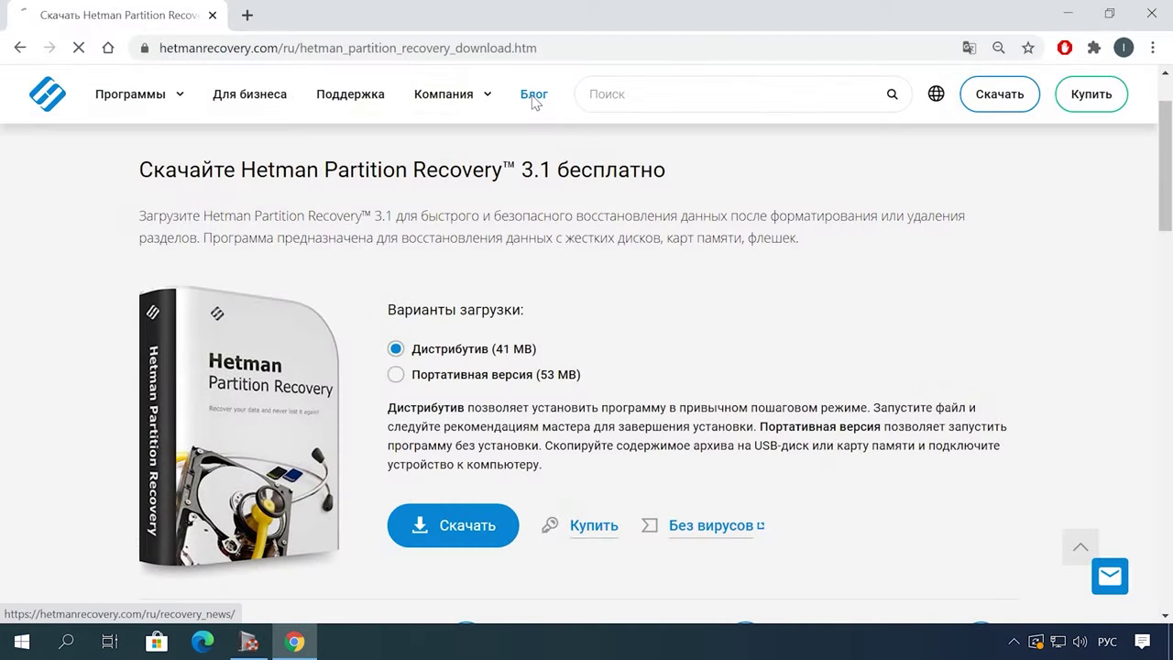
- In Chrome, open the Hetman blog, look through the newest posts, and go on to older pages of posts
{"action": "left_click", "coordinate": [535, 92]}
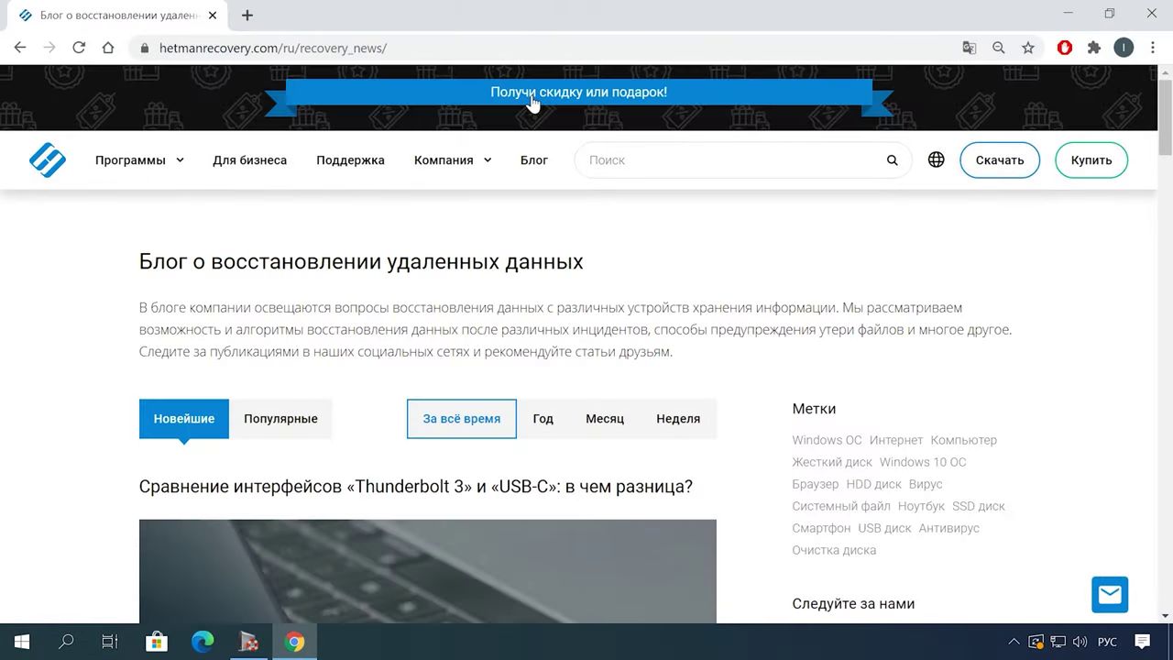
{"action": "scroll", "coordinate": [725, 294], "scroll_direction": "down", "scroll_amount": 20}
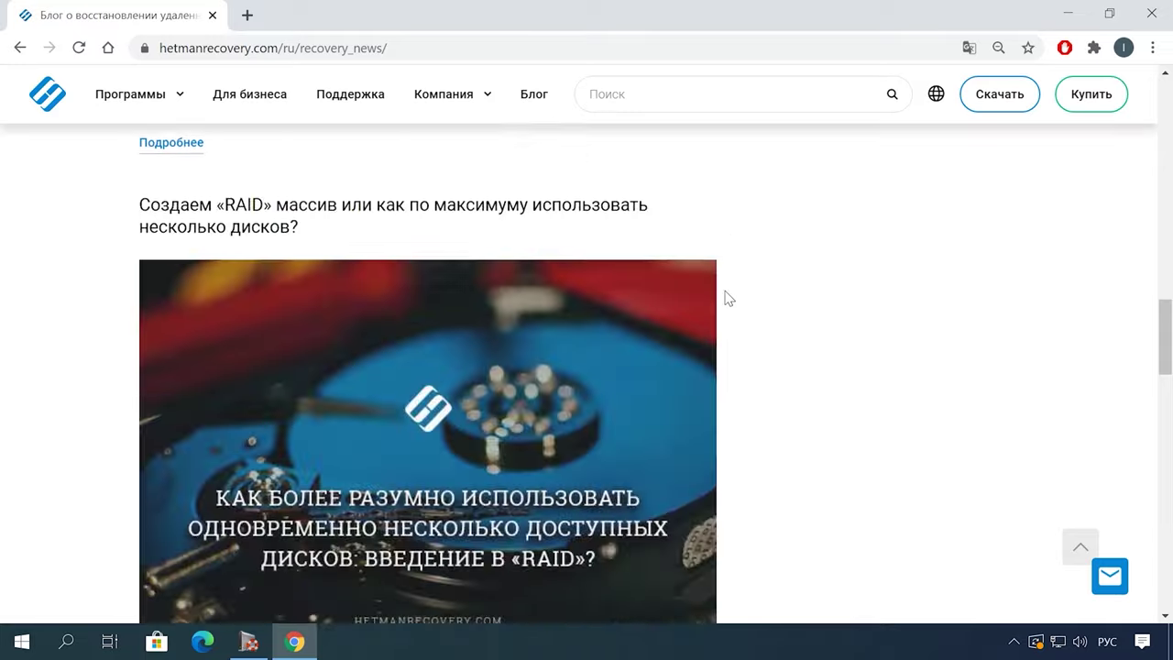
{"action": "scroll", "coordinate": [728, 298], "scroll_direction": "down", "scroll_amount": 18}
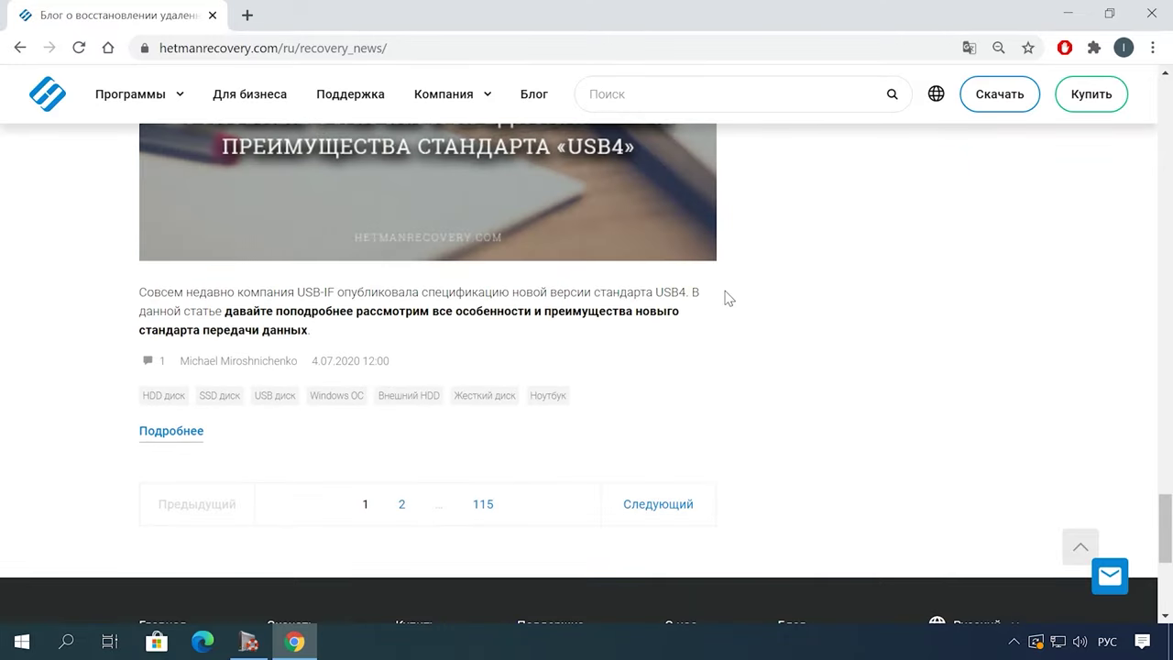
{"action": "left_click", "coordinate": [403, 504]}
{"action": "scroll", "coordinate": [750, 385], "scroll_direction": "down", "scroll_amount": 4}
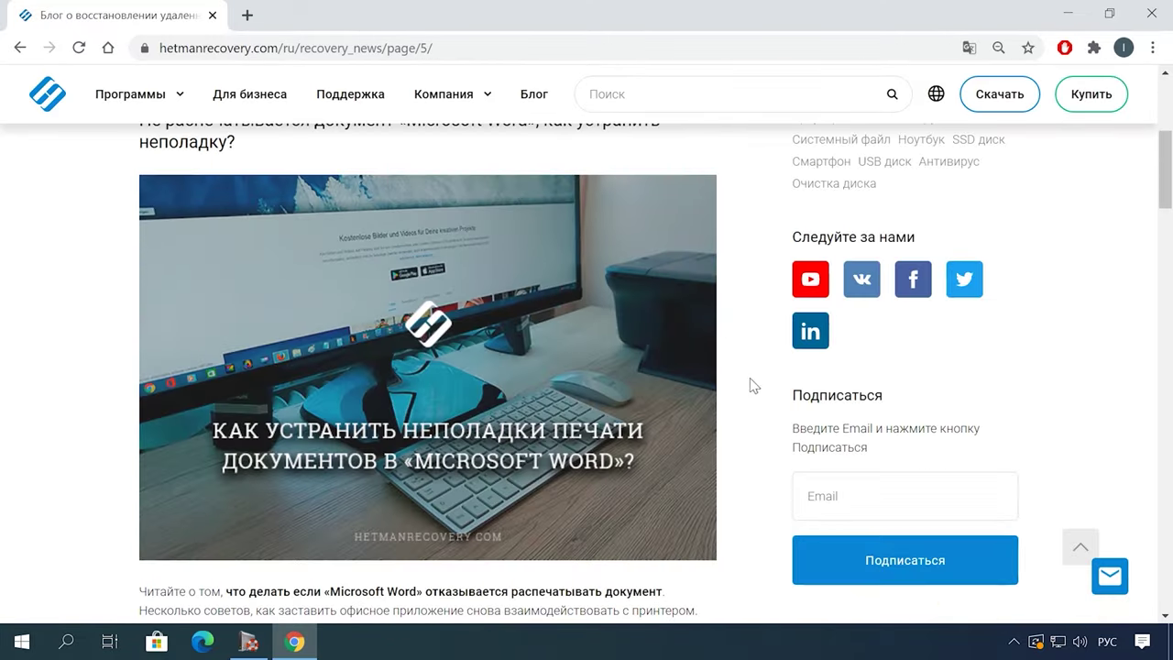
- Read through the blog article on Microsoft Word document printing problems and open the site's leave-a-message form
{"action": "scroll", "coordinate": [587, 243], "scroll_direction": "up", "scroll_amount": 1}
{"action": "scroll", "coordinate": [710, 399], "scroll_direction": "down", "scroll_amount": 20}
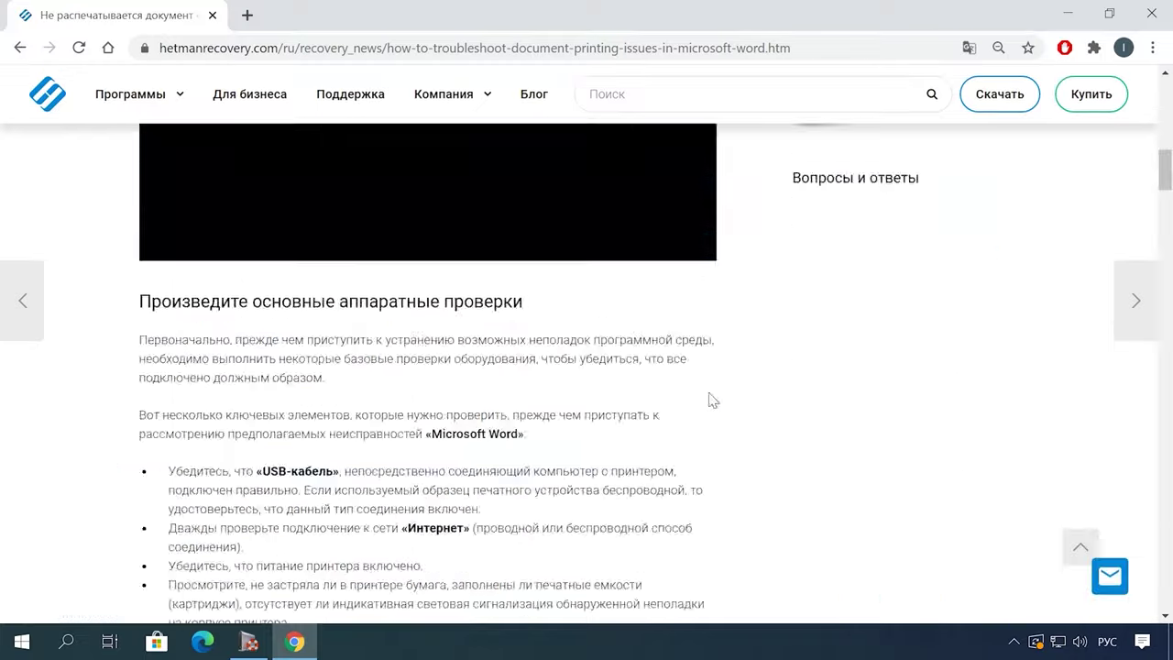
{"action": "scroll", "coordinate": [715, 402], "scroll_direction": "down", "scroll_amount": 15}
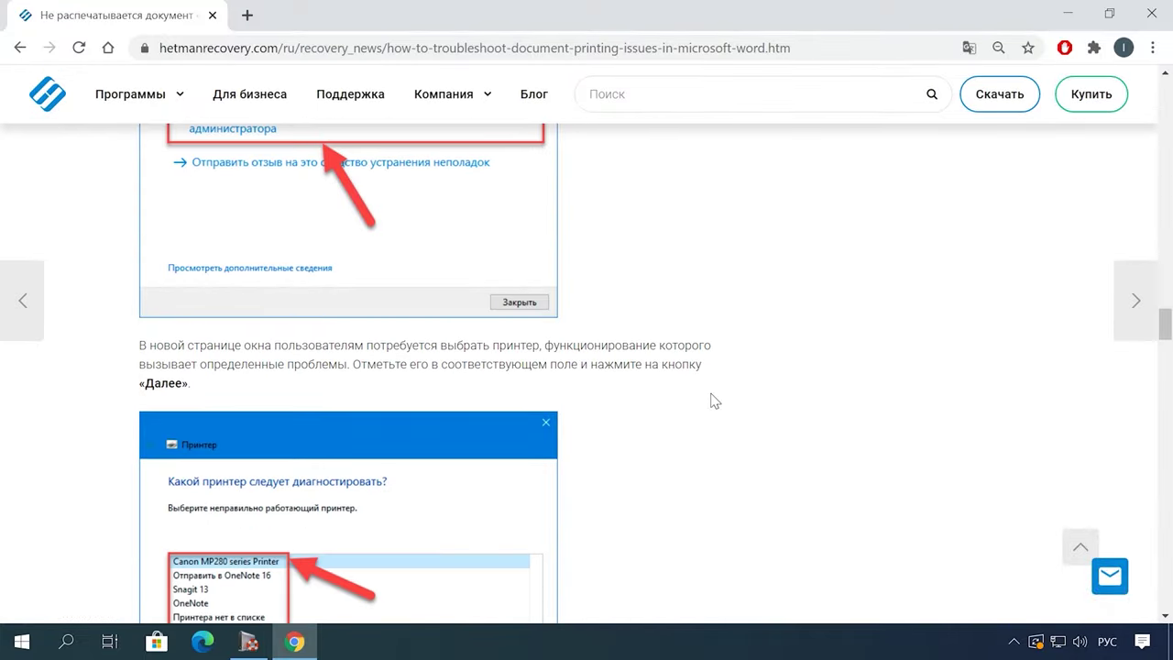
{"action": "left_click", "coordinate": [1108, 577]}
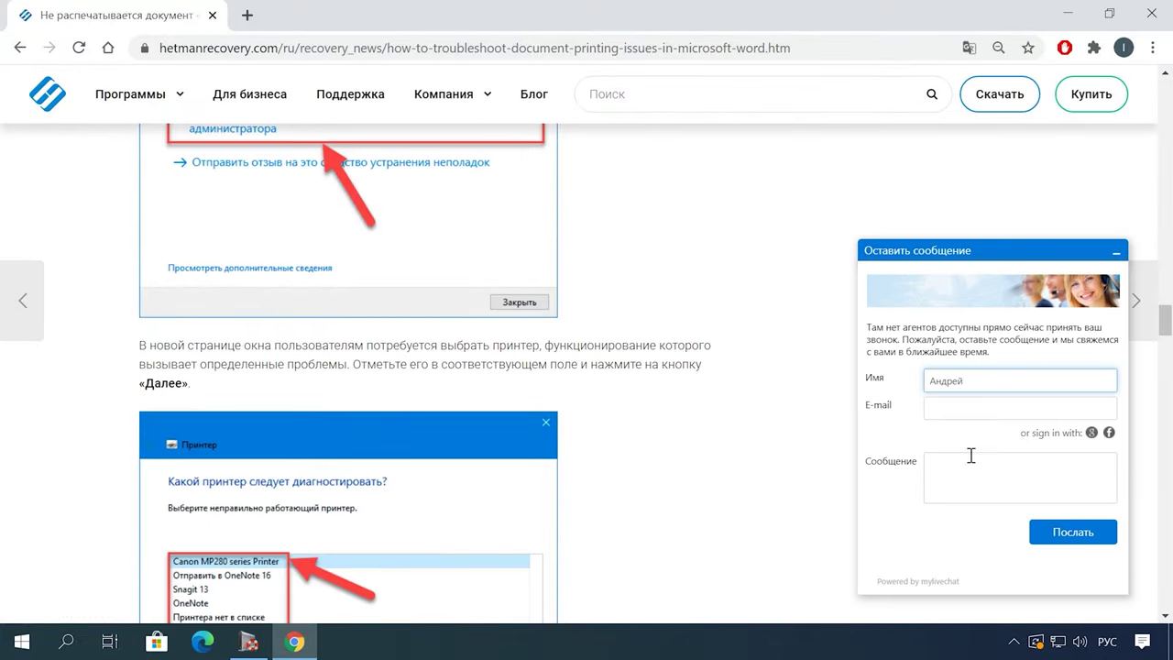